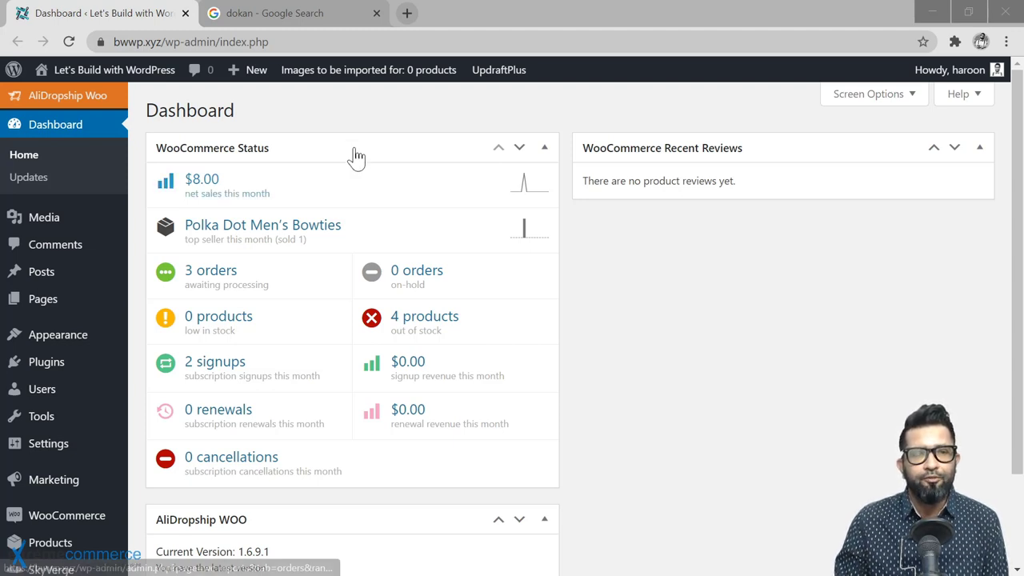
# Open the weDevs Dokan result from the Google search in a new tab and go to its pricing page.
pyautogui.click(341, 14)
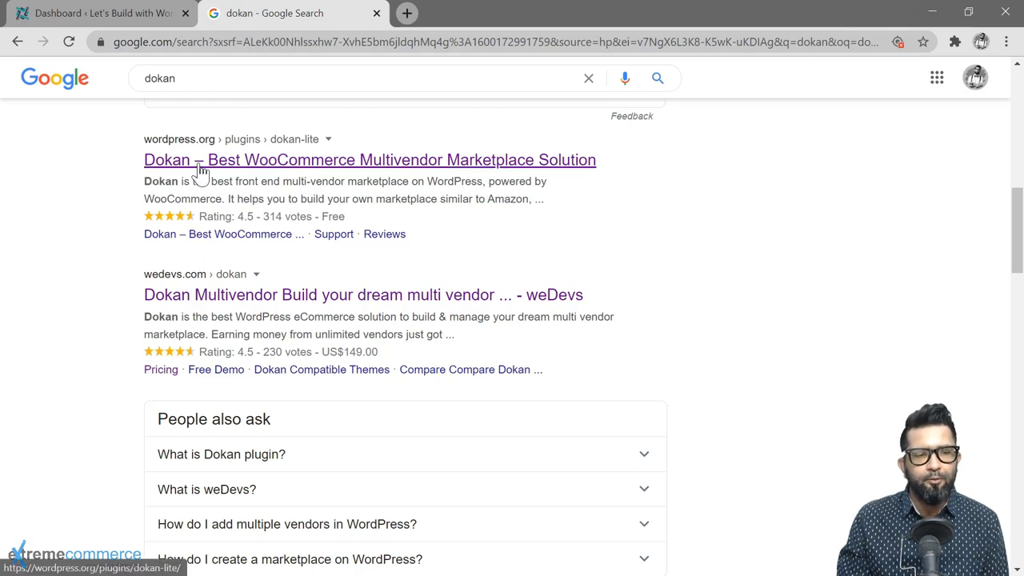
pyautogui.rightClick(222, 292)
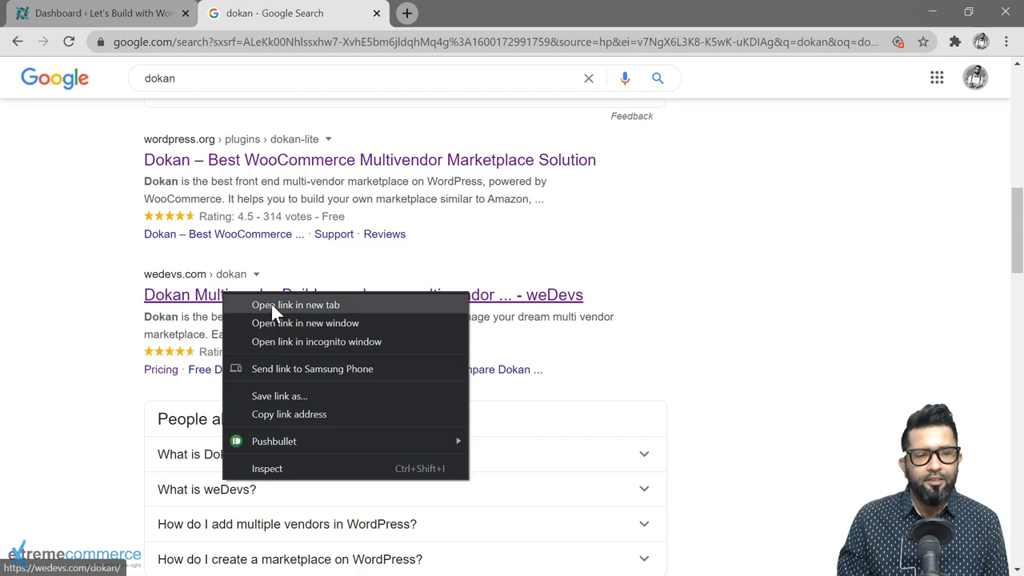
pyautogui.click(272, 304)
pyautogui.click(436, 24)
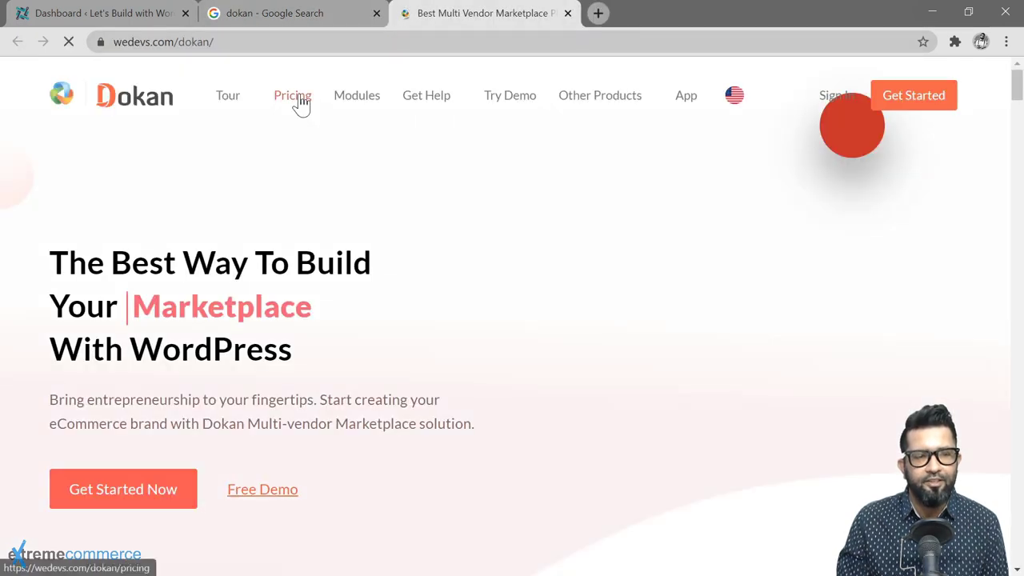
pyautogui.click(291, 104)
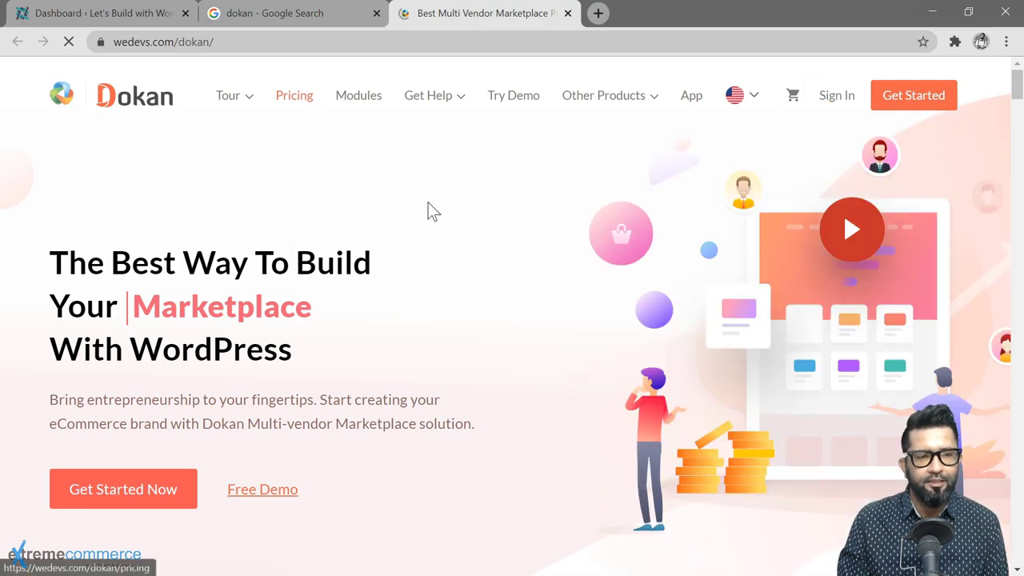
# Examine the Dokan pricing plans and the feature and module comparison from Free to Enterprise.
pyautogui.scroll(-3, 32, 305)
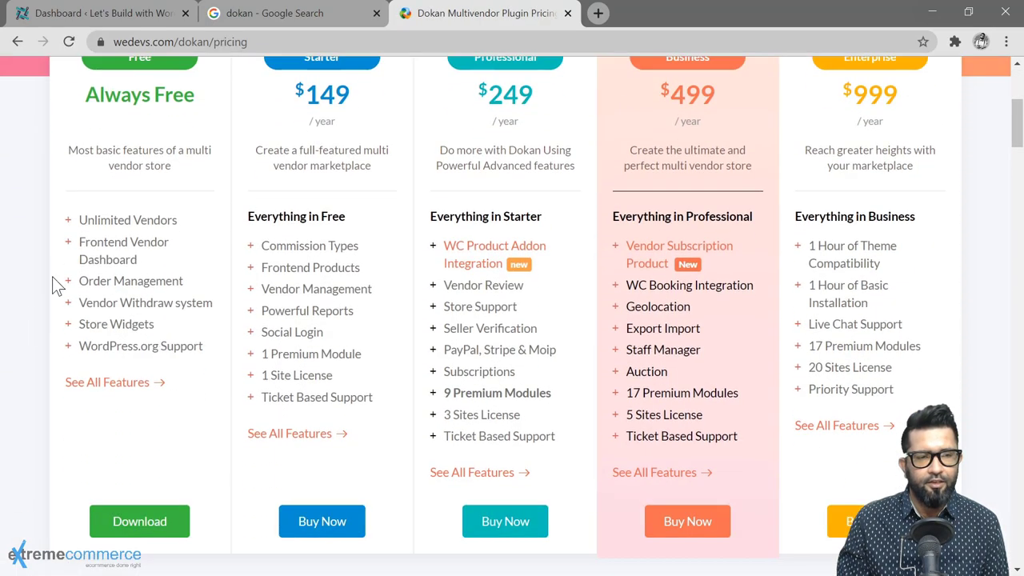
pyautogui.scroll(1, 512, 140)
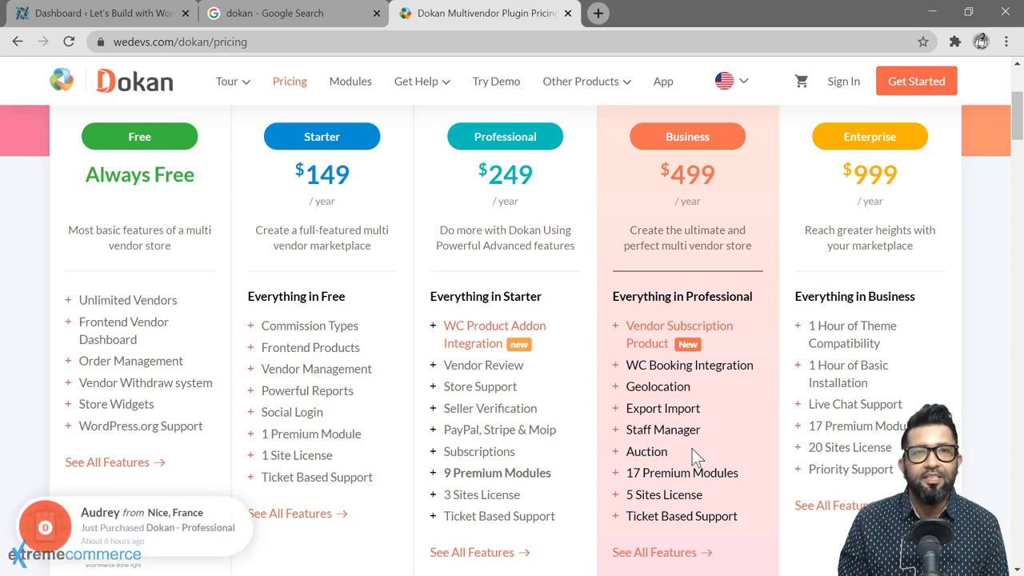
pyautogui.scroll(-15, 692, 449)
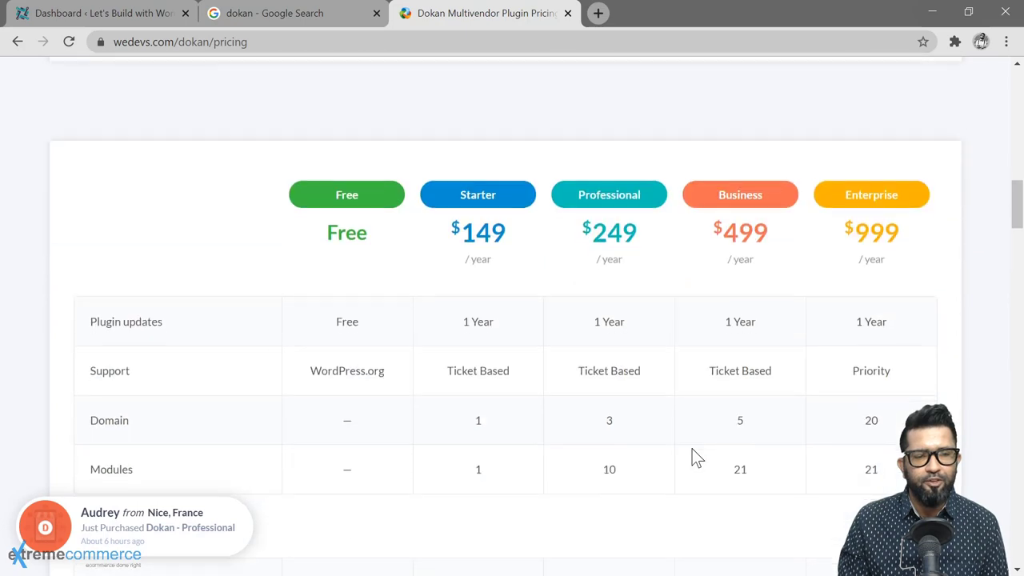
pyautogui.scroll(-10, 696, 456)
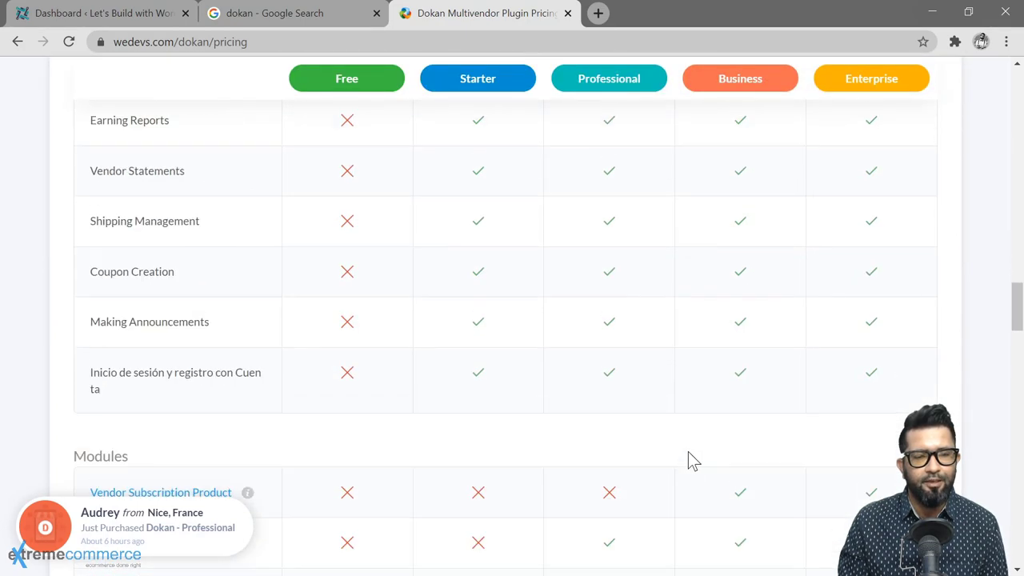
pyautogui.scroll(-8, 377, 364)
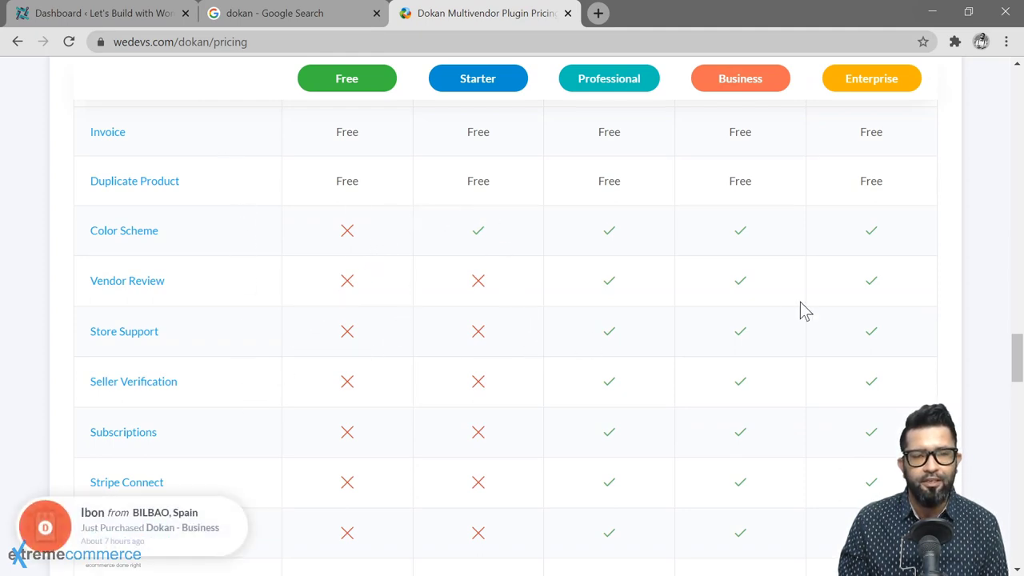
pyautogui.scroll(-2, 361, 340)
pyautogui.scroll(-1, 361, 339)
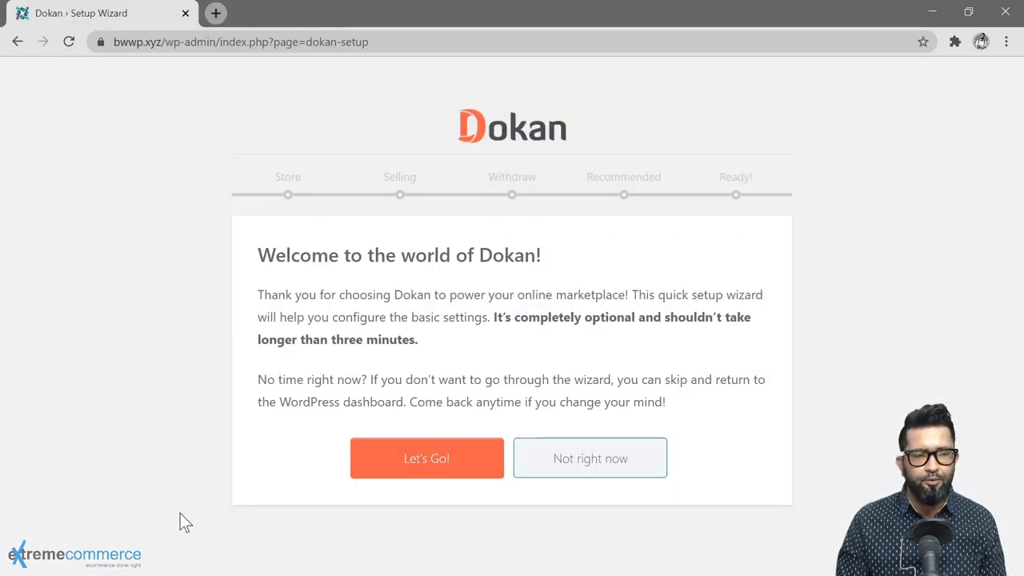
# Start the Dokan setup wizard and keep Vendor as both the shipping fee and tax fee recipient.
pyautogui.click(430, 474)
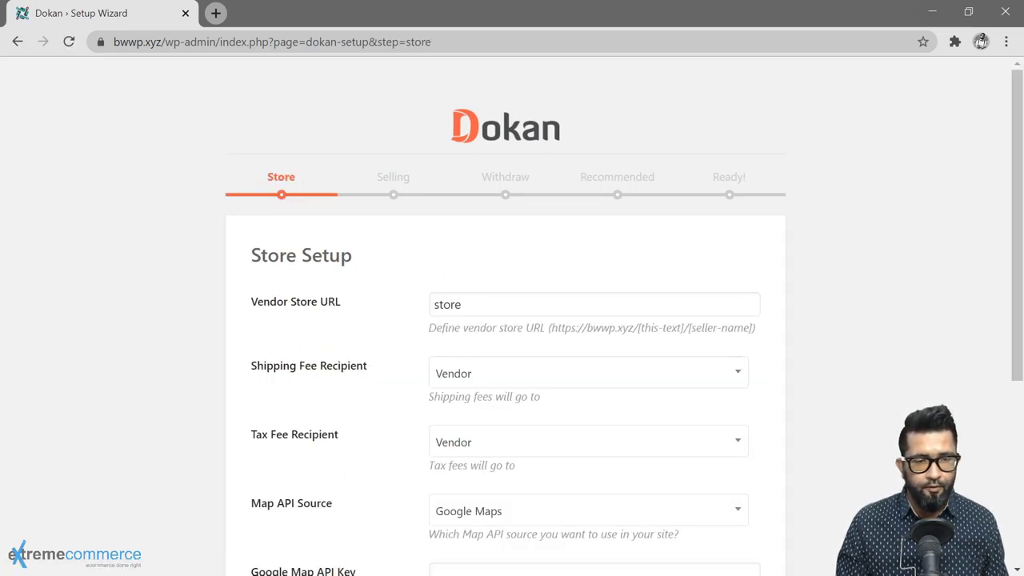
pyautogui.scroll(-2, 636, 238)
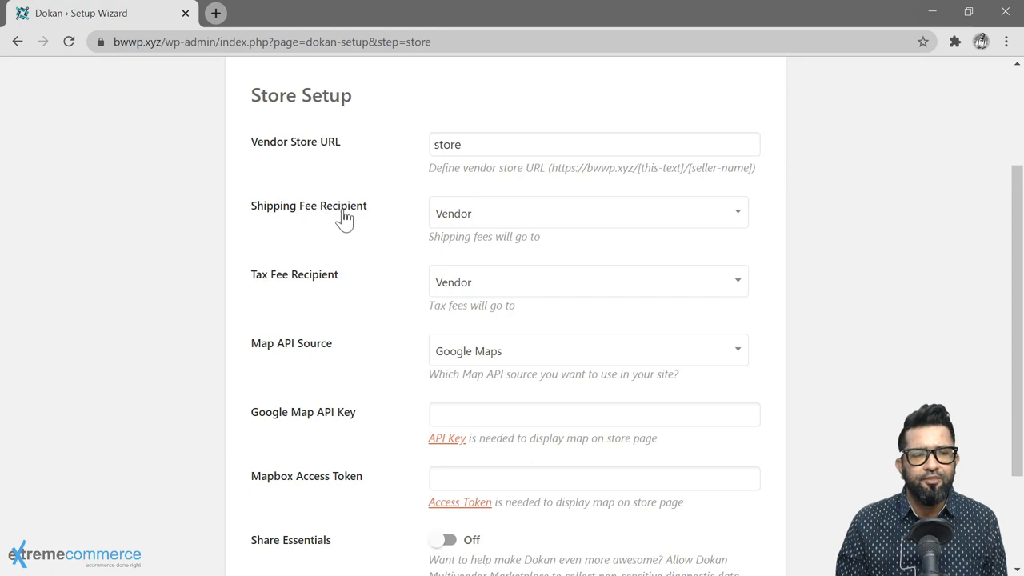
pyautogui.click(437, 217)
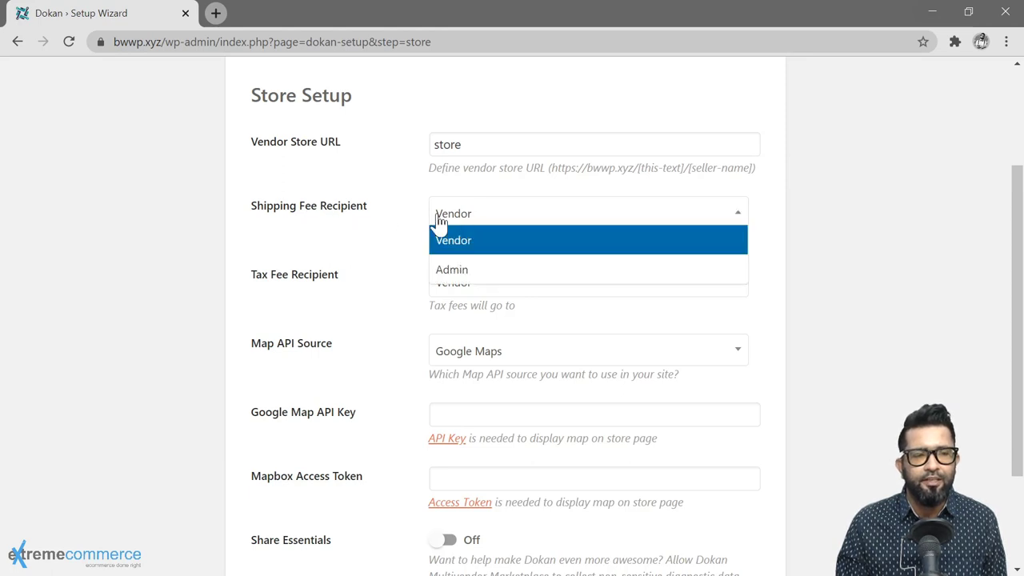
pyautogui.click(468, 220)
pyautogui.click(492, 289)
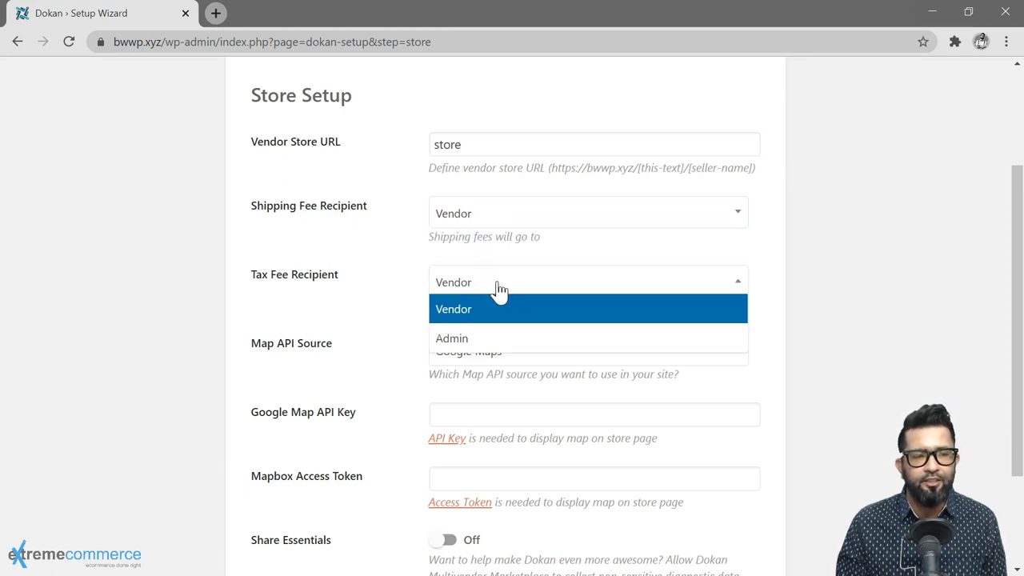
pyautogui.click(504, 290)
# Choose Google Maps as the map API source, leave the map keys blank, and continue past Store Setup.
pyautogui.scroll(-1, 396, 328)
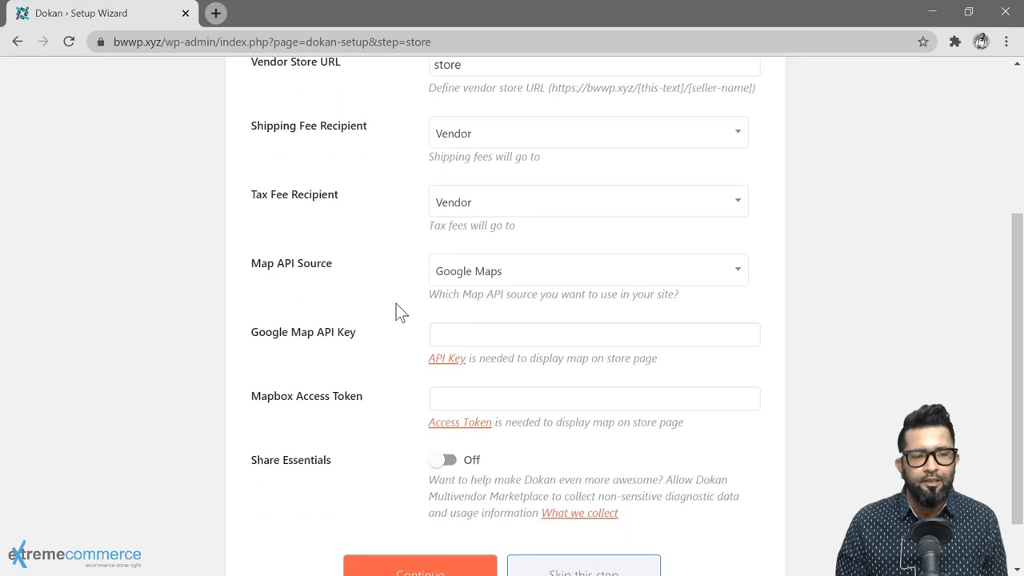
pyautogui.click(543, 280)
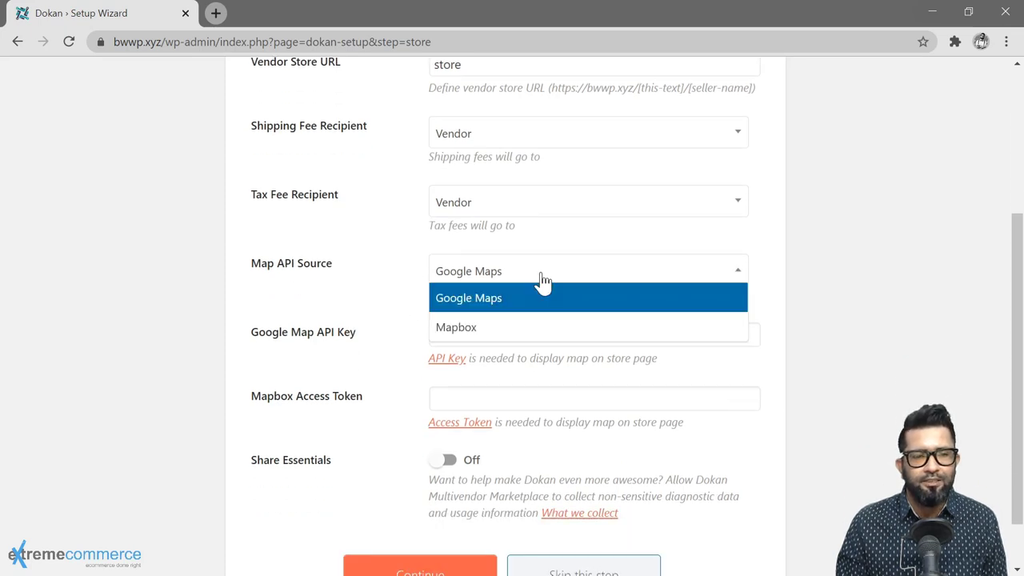
pyautogui.click(468, 297)
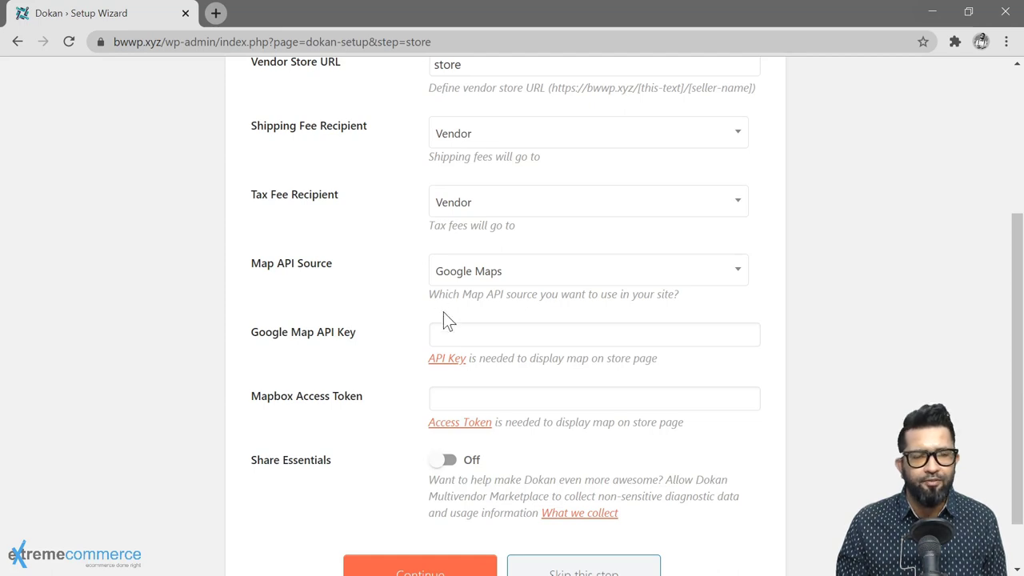
pyautogui.scroll(-1, 402, 346)
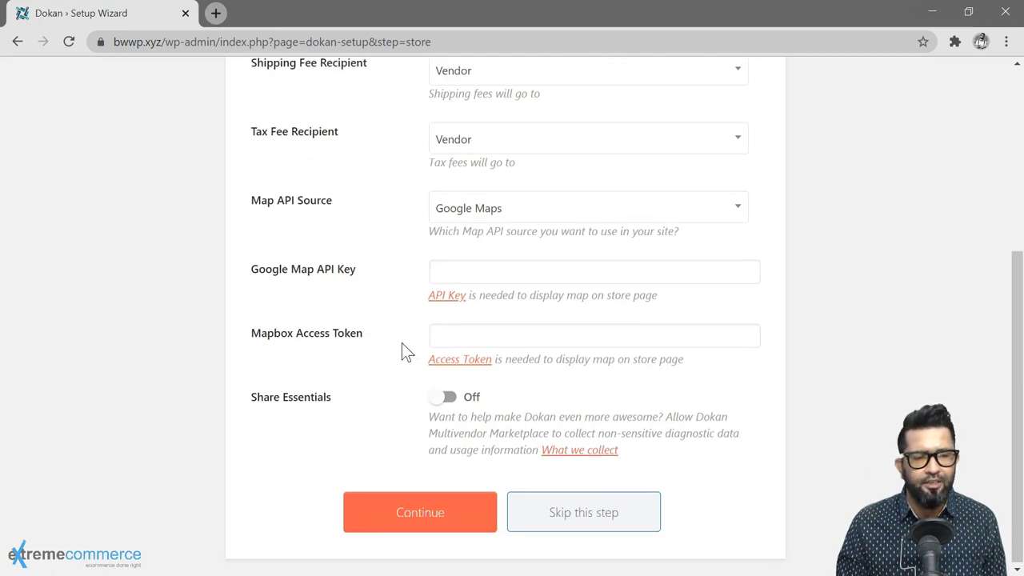
pyautogui.click(420, 529)
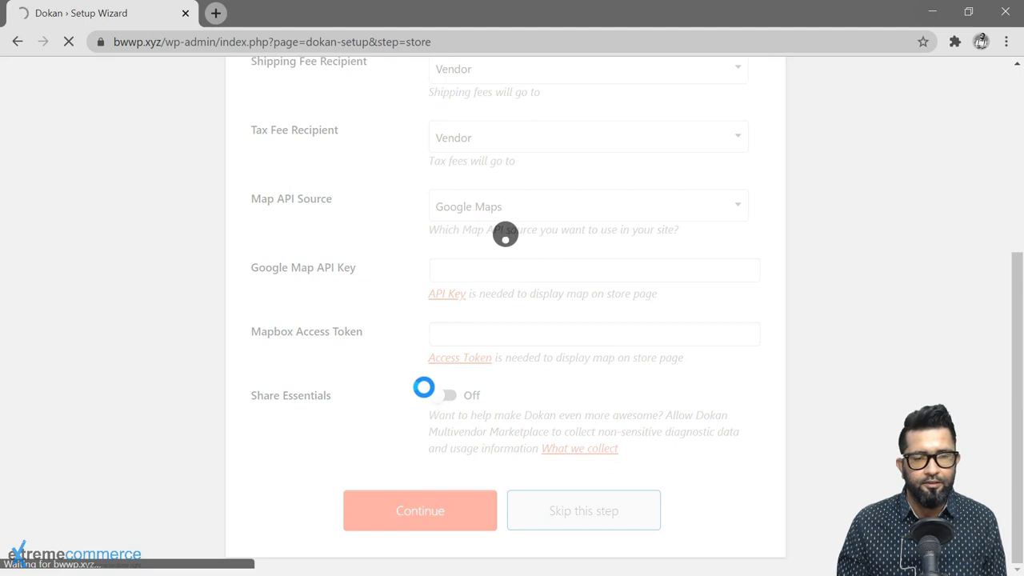
# In Selling Setup, keep the commission type as Percentage, set the admin commission to 30, and continue.
pyautogui.scroll(-1, 404, 334)
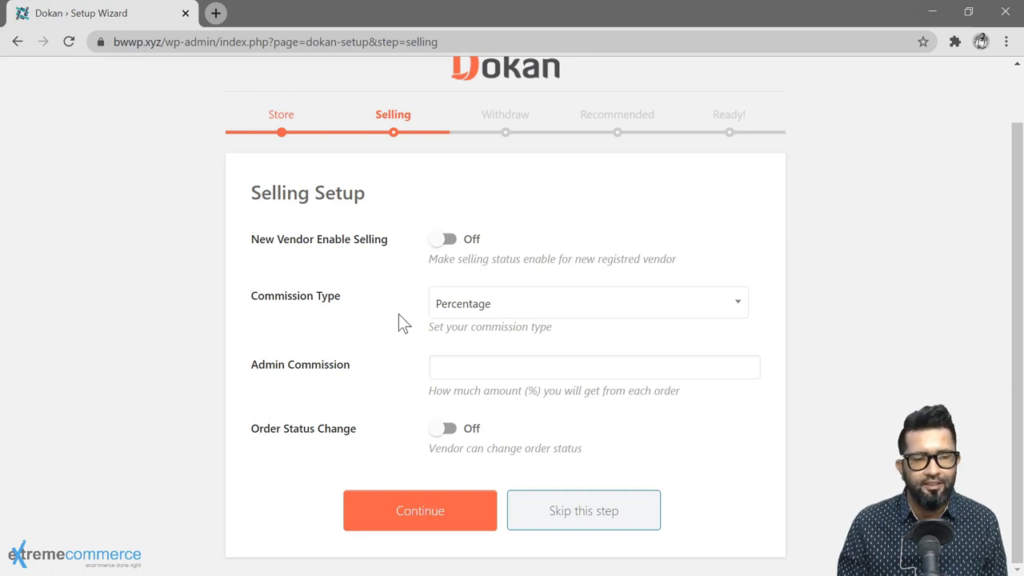
pyautogui.click(534, 314)
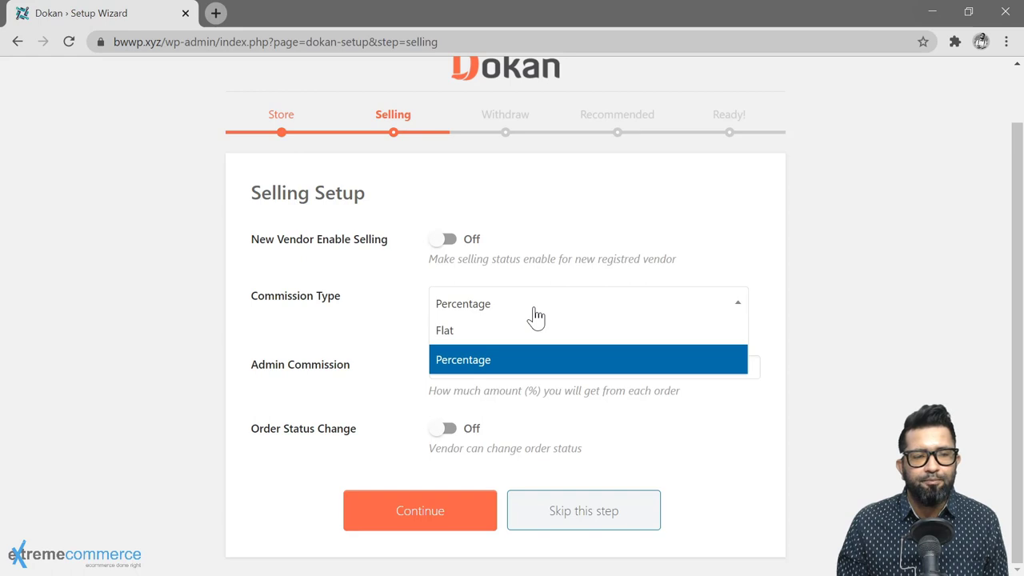
pyautogui.click(536, 314)
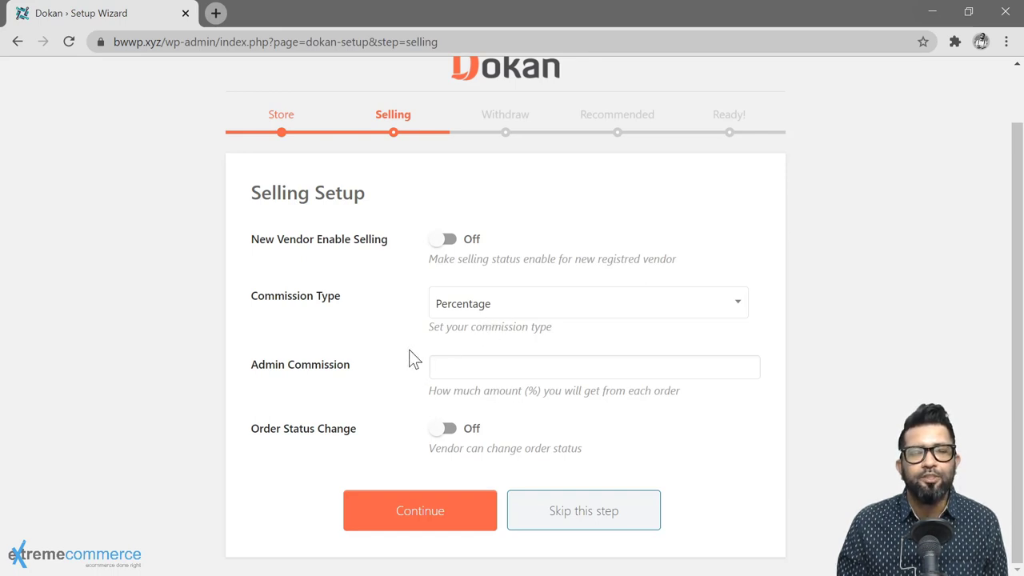
pyautogui.click(437, 367)
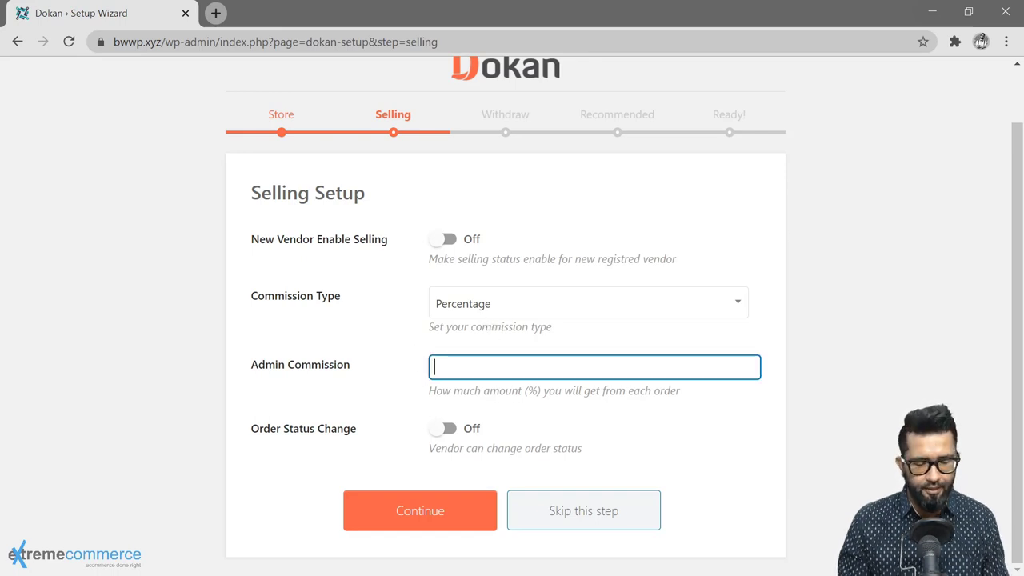
pyautogui.write('30')
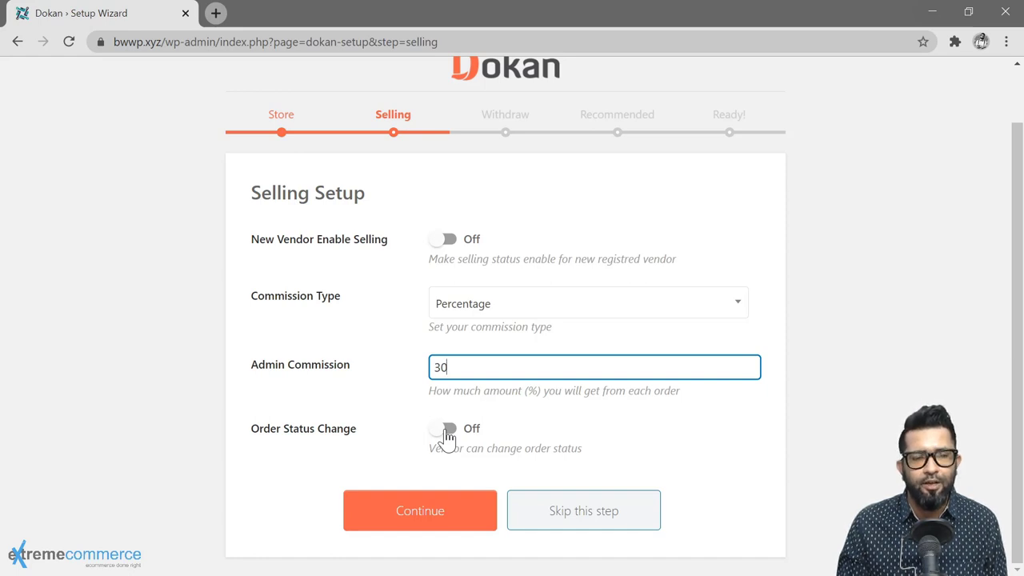
pyautogui.click(408, 506)
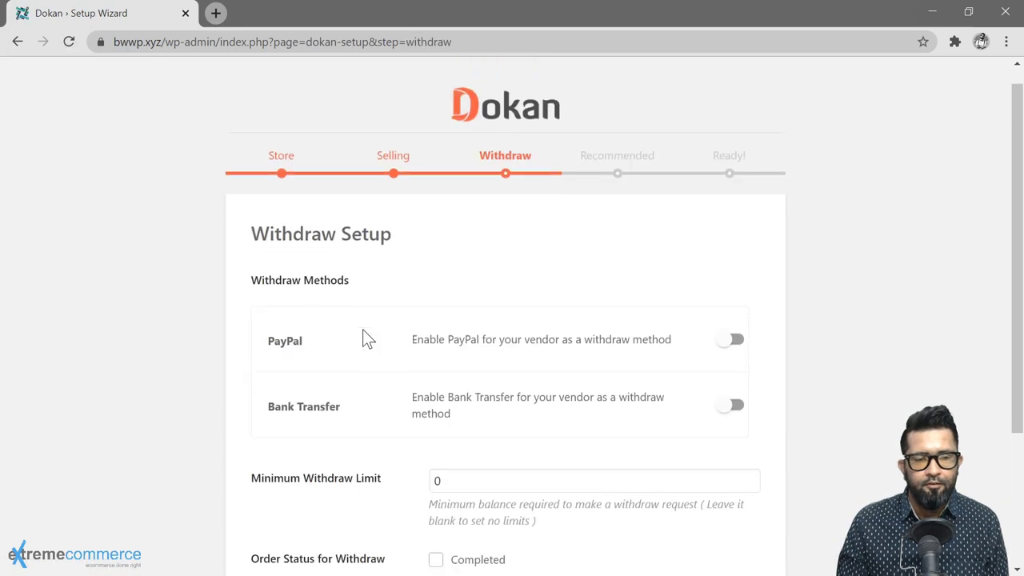
# In Withdraw Setup, set the minimum withdraw limit to 200, allow withdrawals for Completed orders, and continue.
pyautogui.scroll(-2, 364, 333)
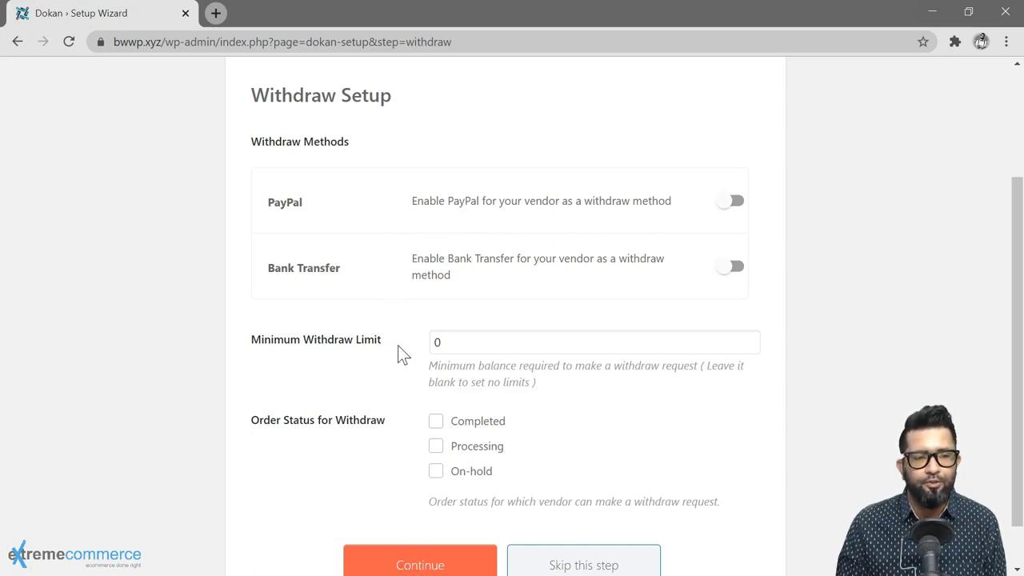
pyautogui.click(429, 345)
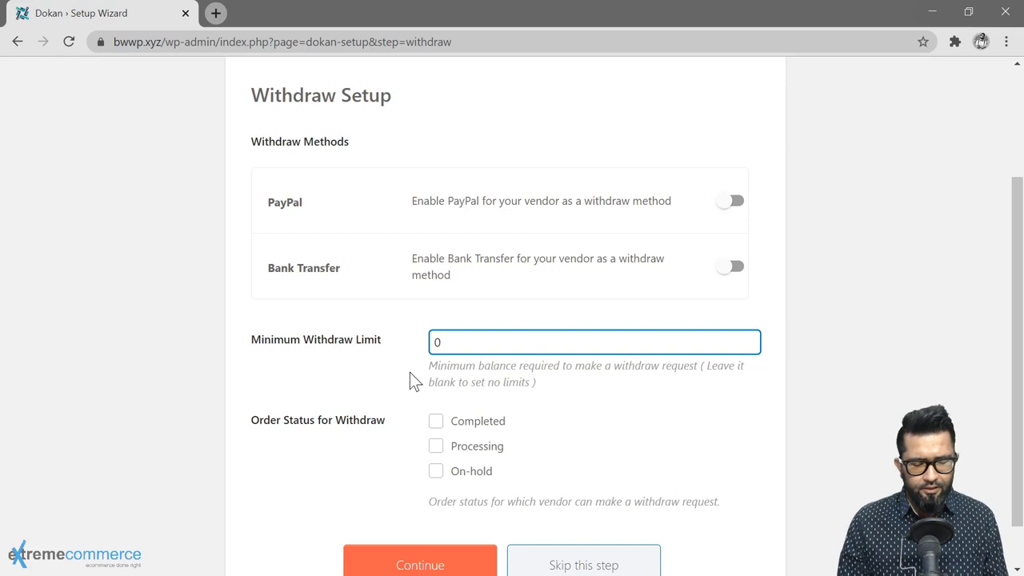
pyautogui.write('200')
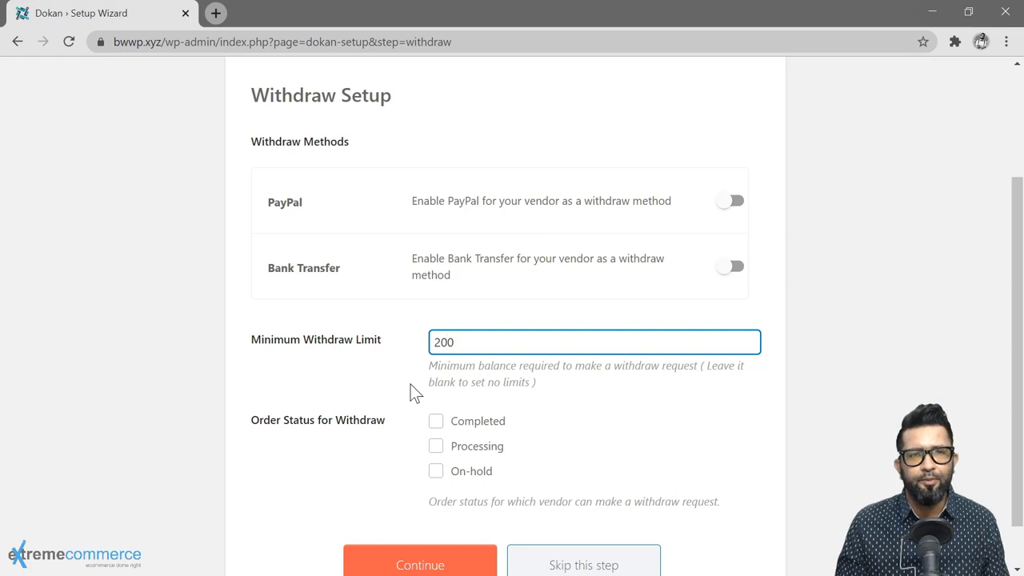
pyautogui.scroll(-2, 410, 384)
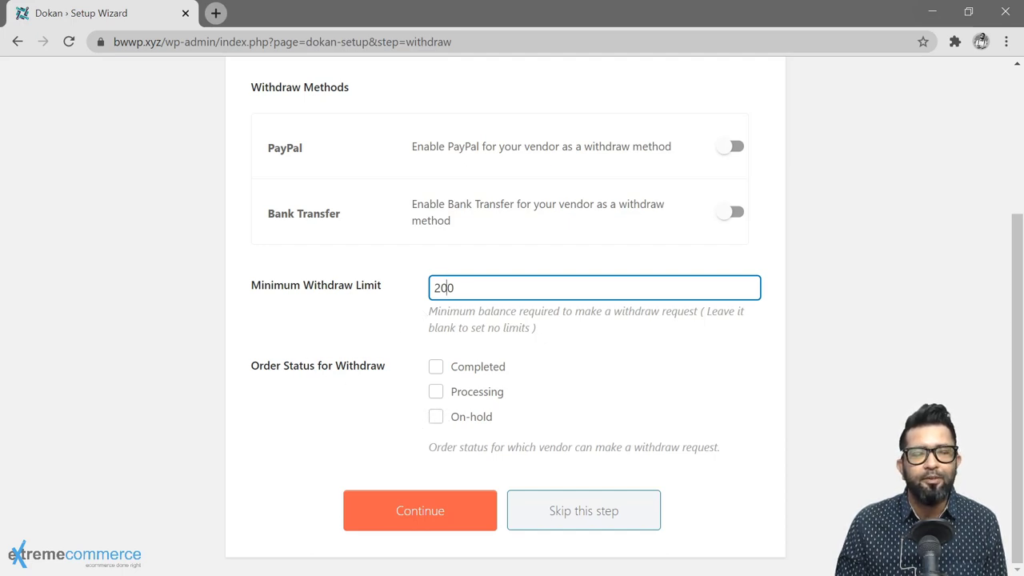
pyautogui.click(436, 372)
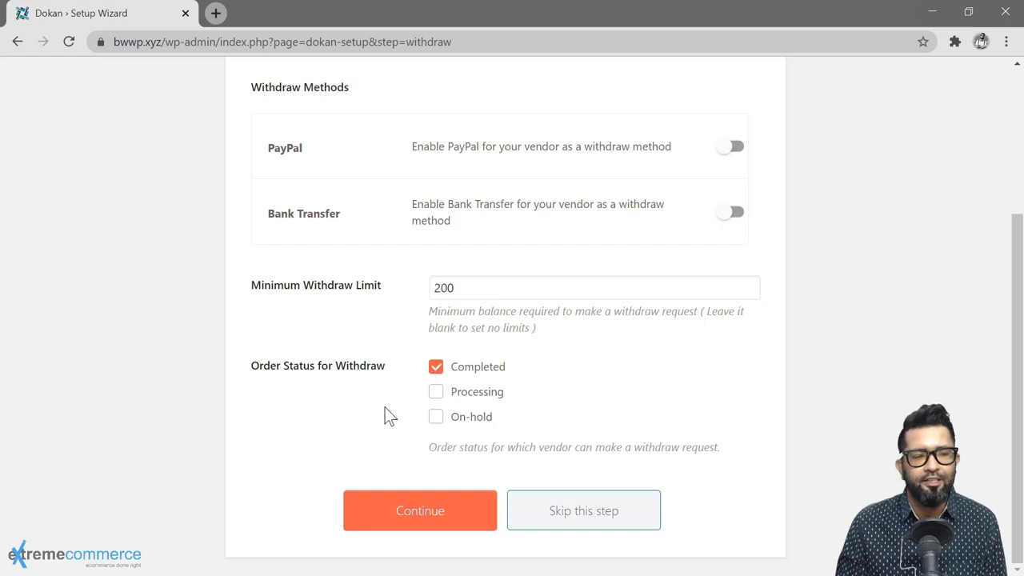
pyautogui.click(419, 498)
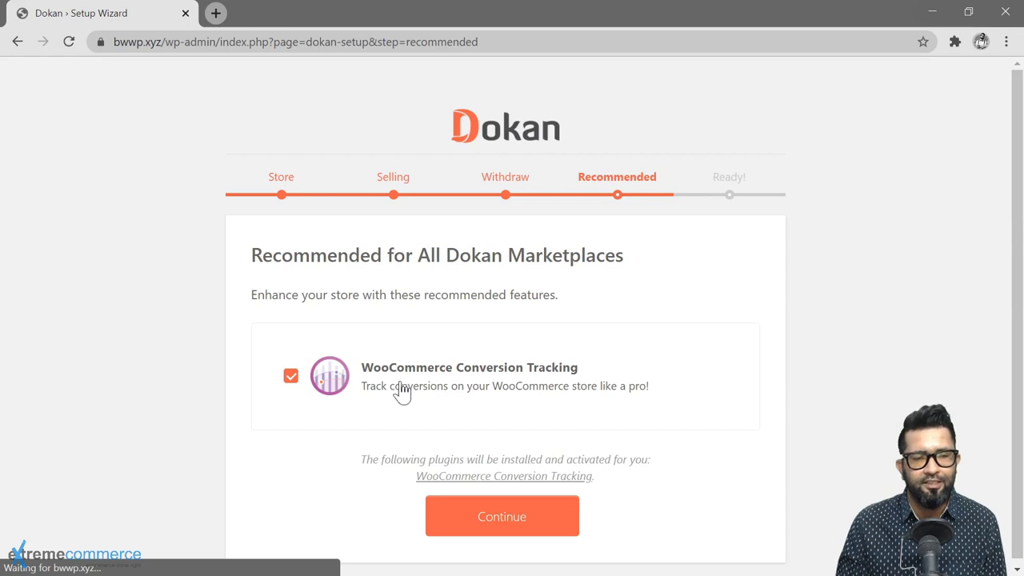
# Finish the wizard without WooCommerce Conversion Tracking and open the Dokan dashboard, dismissing its subscription packs promotion.
pyautogui.click(291, 378)
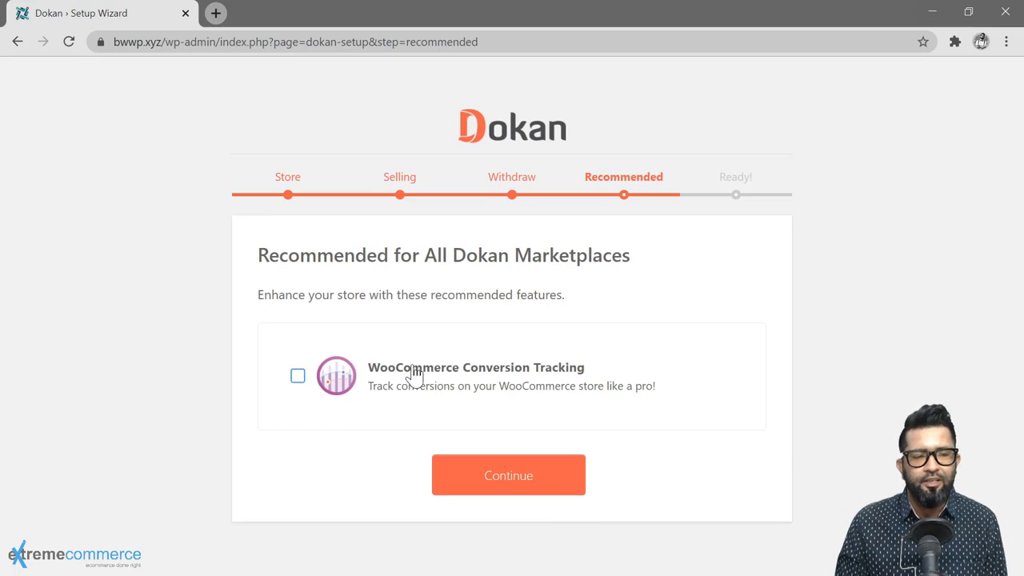
pyautogui.click(508, 477)
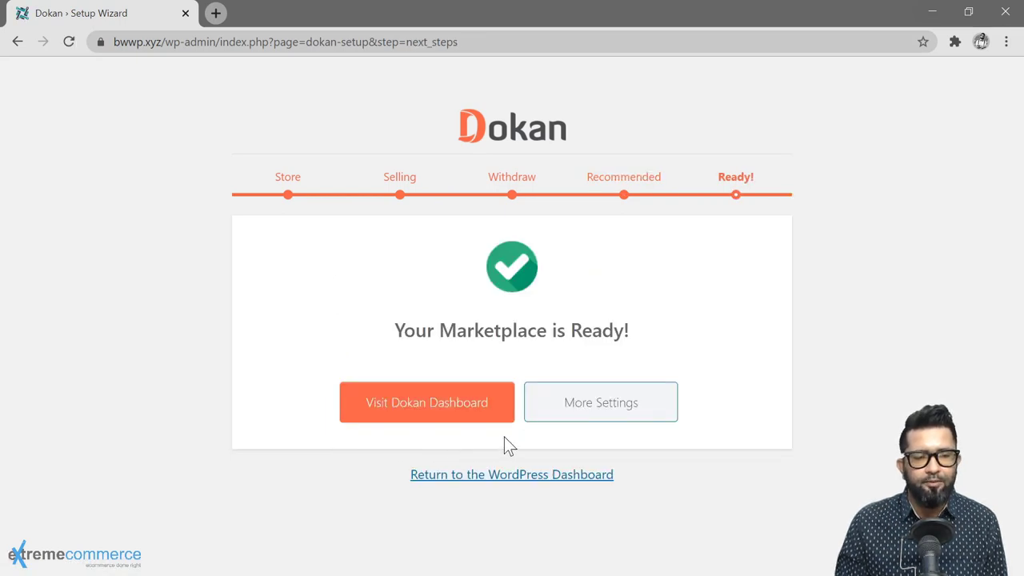
pyautogui.click(430, 412)
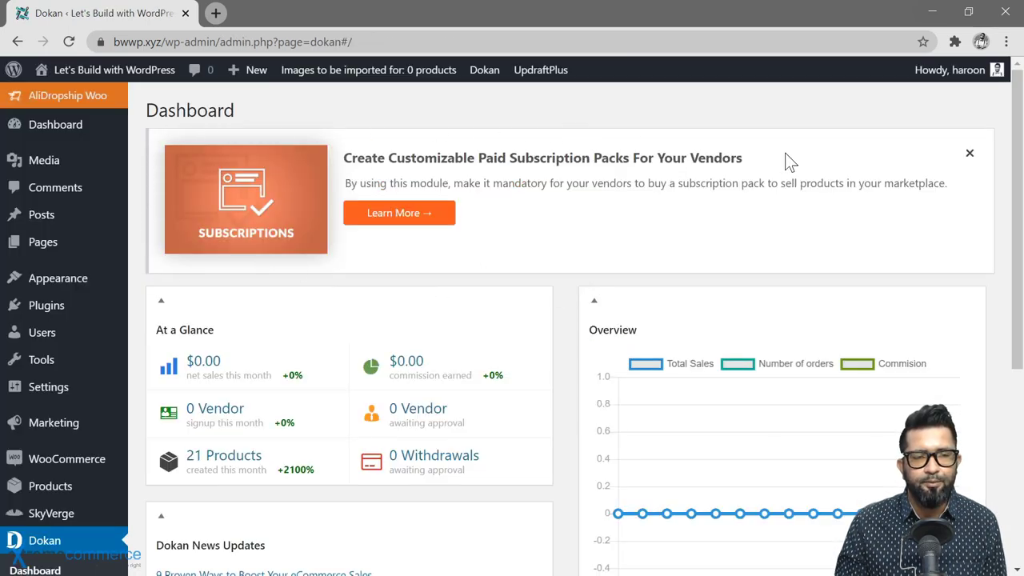
pyautogui.click(970, 154)
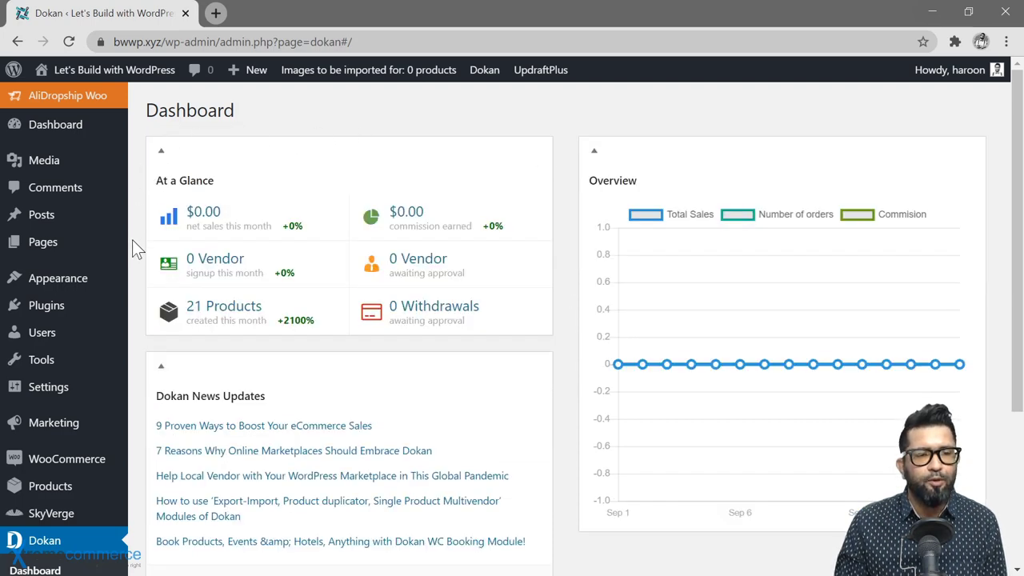
# Look over the Dokan dashboard overview, then examine its Vendors list and Withdraw Requests page.
pyautogui.scroll(-2, 134, 252)
pyautogui.scroll(2, 134, 252)
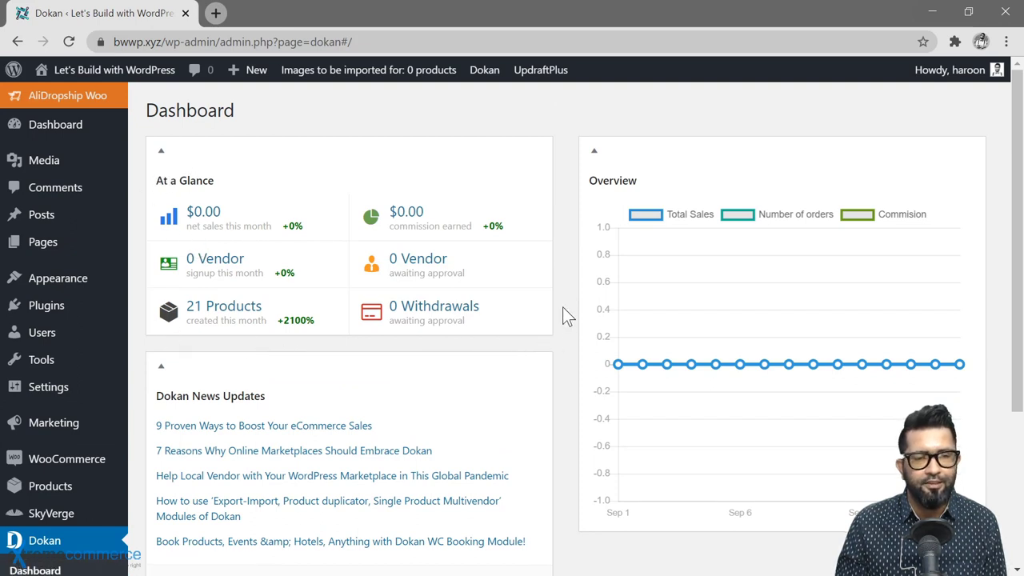
pyautogui.scroll(-3, 565, 313)
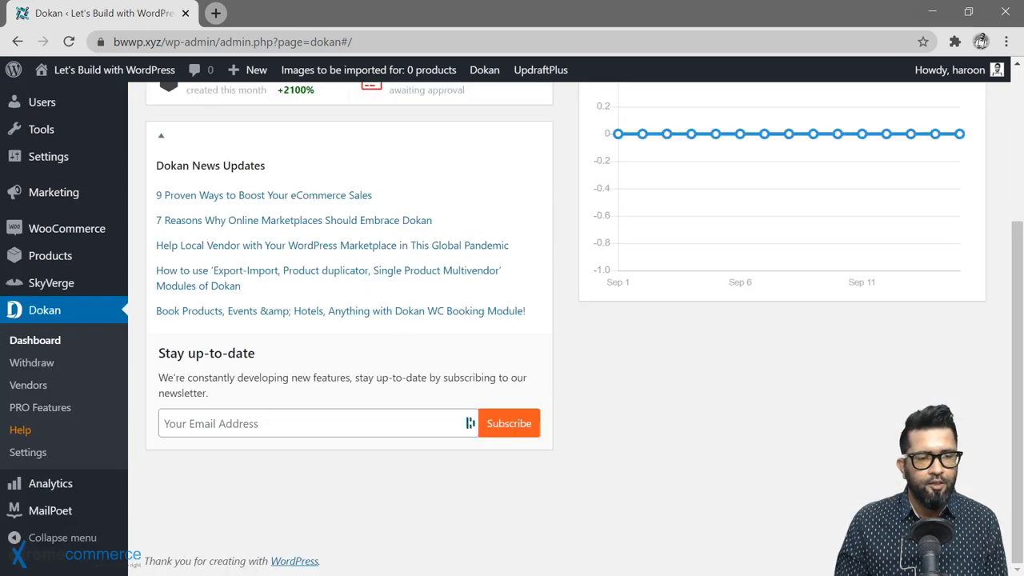
pyautogui.click(37, 388)
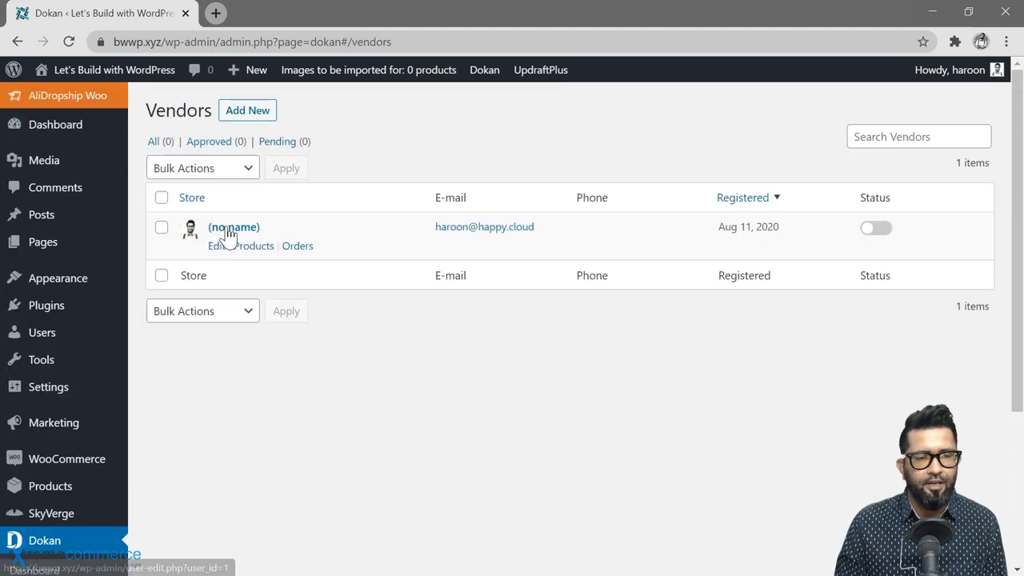
pyautogui.scroll(-3, 230, 354)
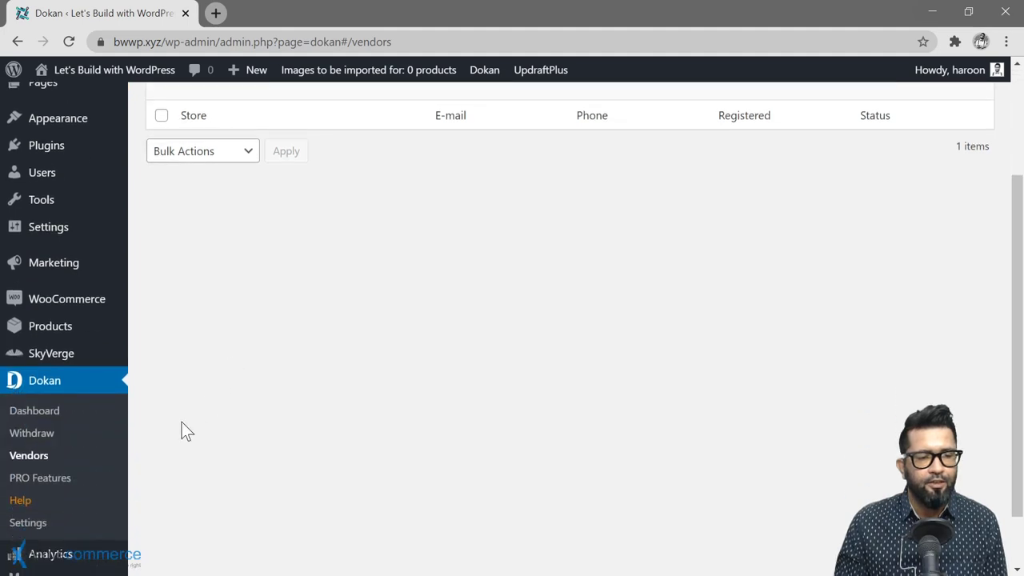
pyautogui.click(37, 436)
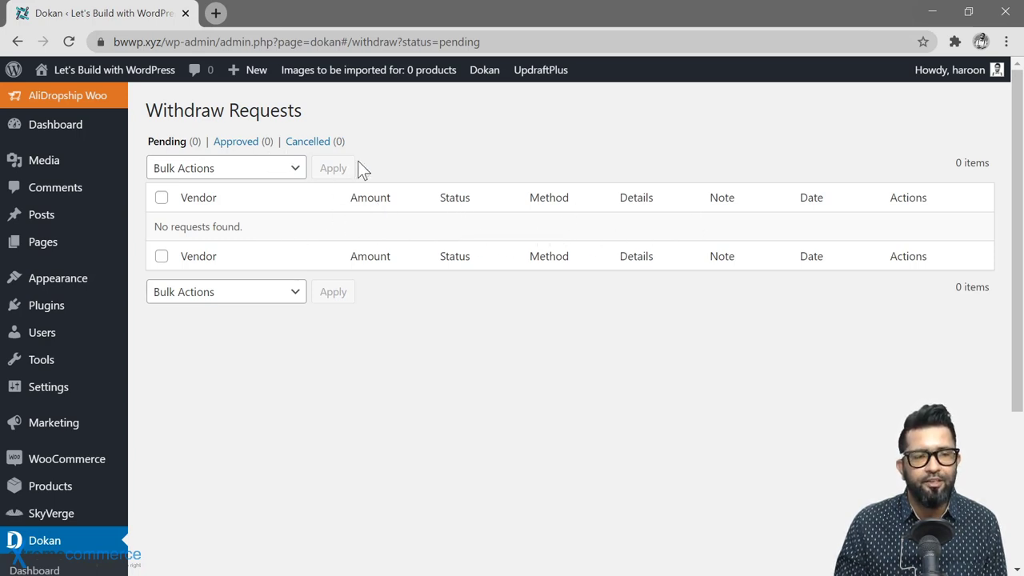
# Examine the Dokan PRO Features page for the reasons to upgrade to Dokan Pro.
pyautogui.scroll(-2, 411, 293)
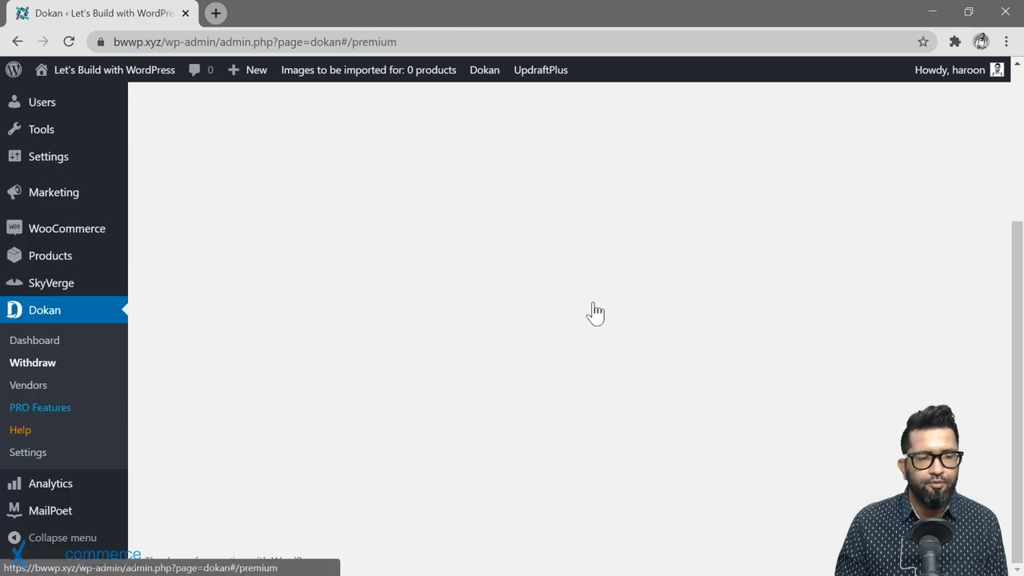
pyautogui.scroll(5, 470, 252)
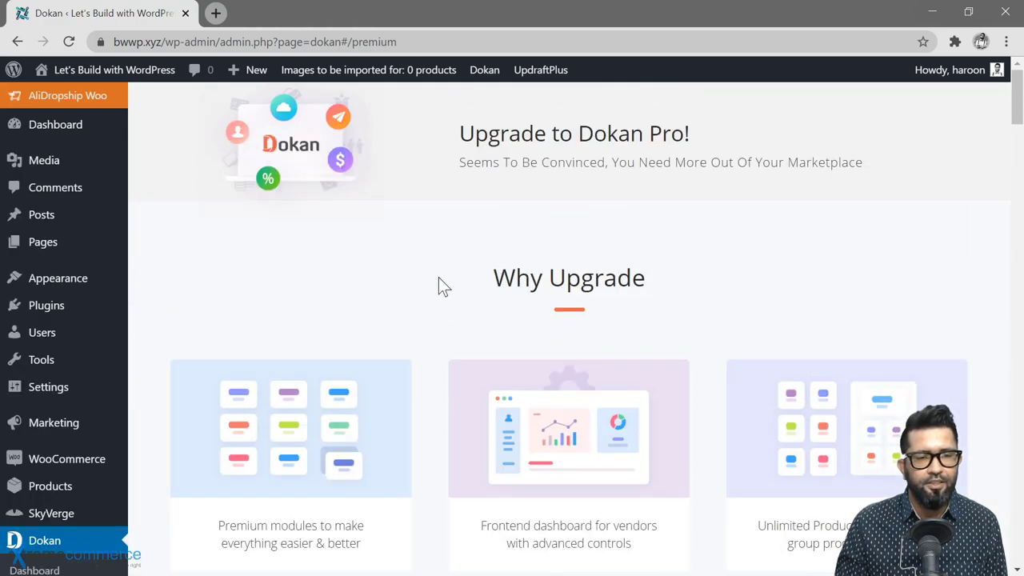
pyautogui.scroll(-4, 439, 286)
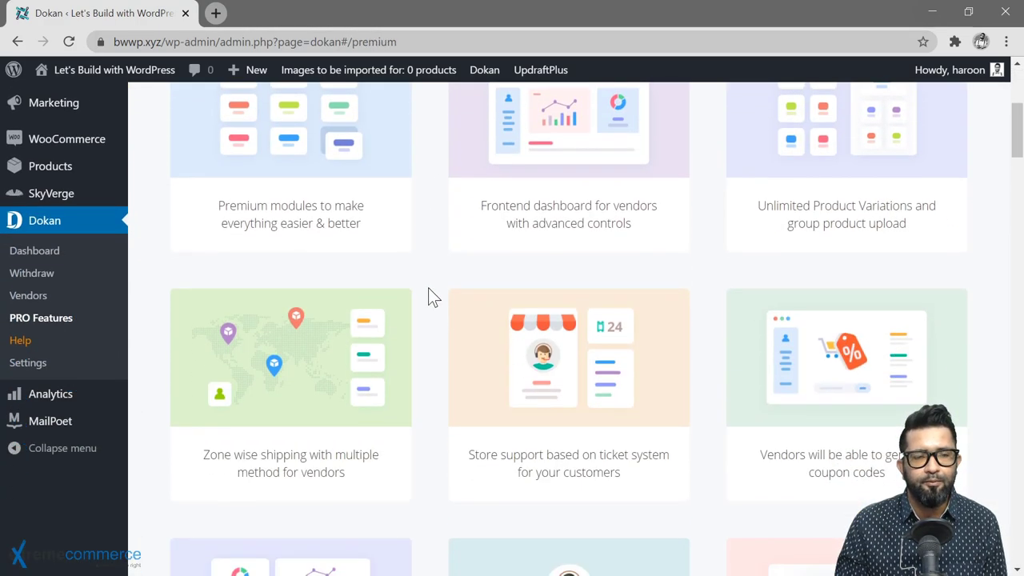
pyautogui.scroll(-4, 430, 297)
pyautogui.scroll(3, 430, 296)
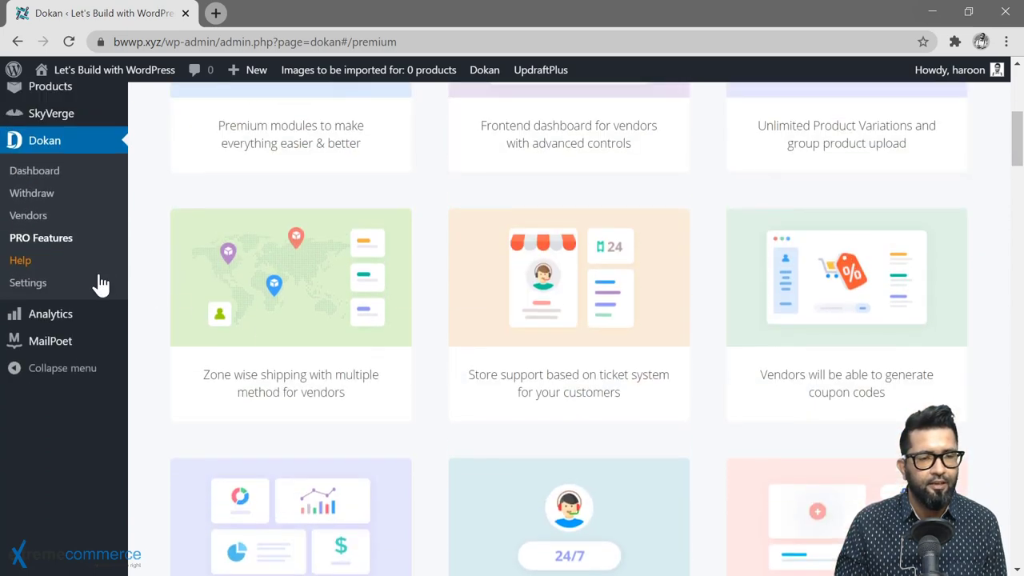
# In Dokan's General settings, set the Vendor Setup Wizard Logo to BWWP-Logo-1.png from the media library.
pyautogui.click(36, 285)
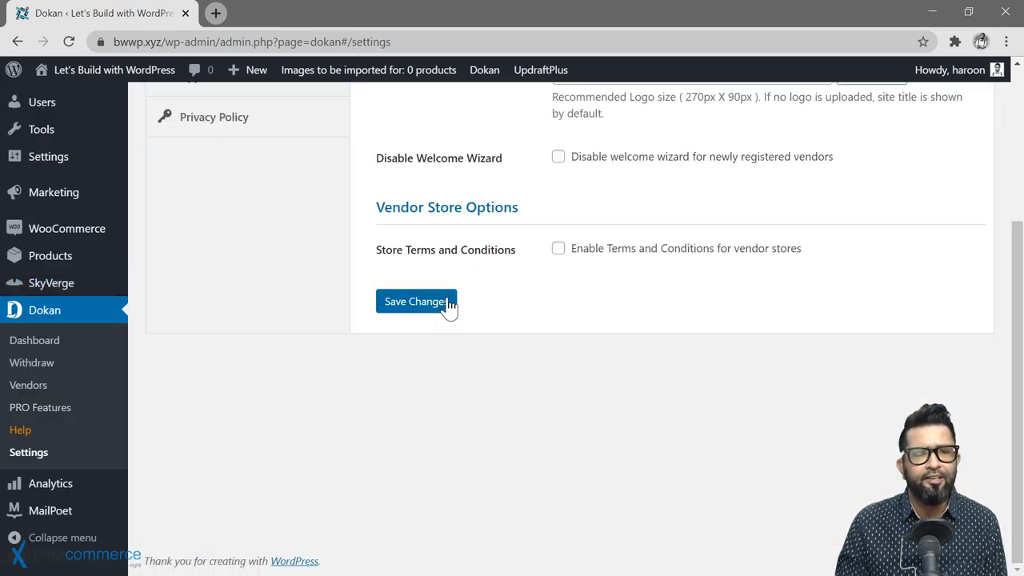
pyautogui.scroll(3, 498, 405)
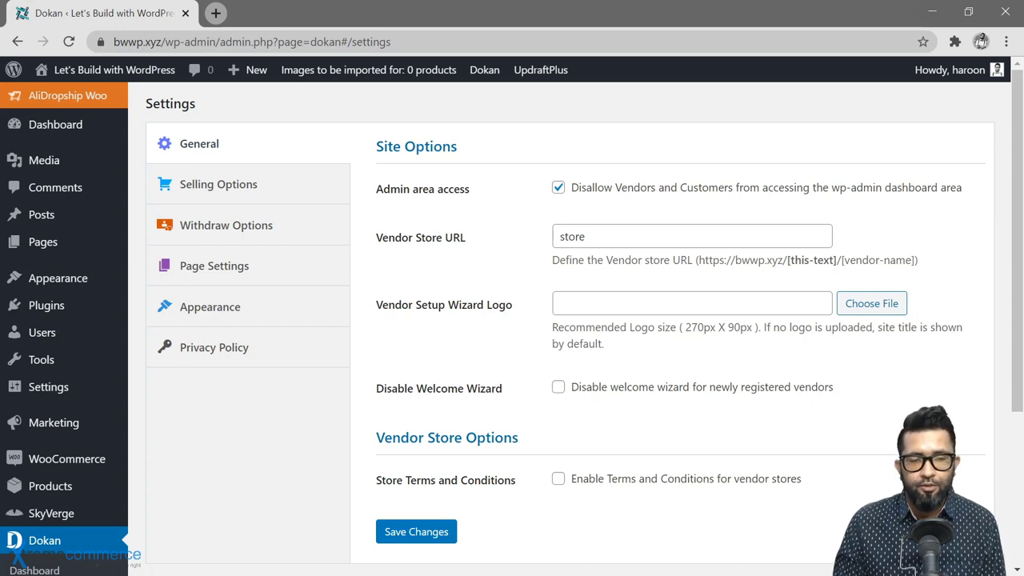
pyautogui.click(852, 305)
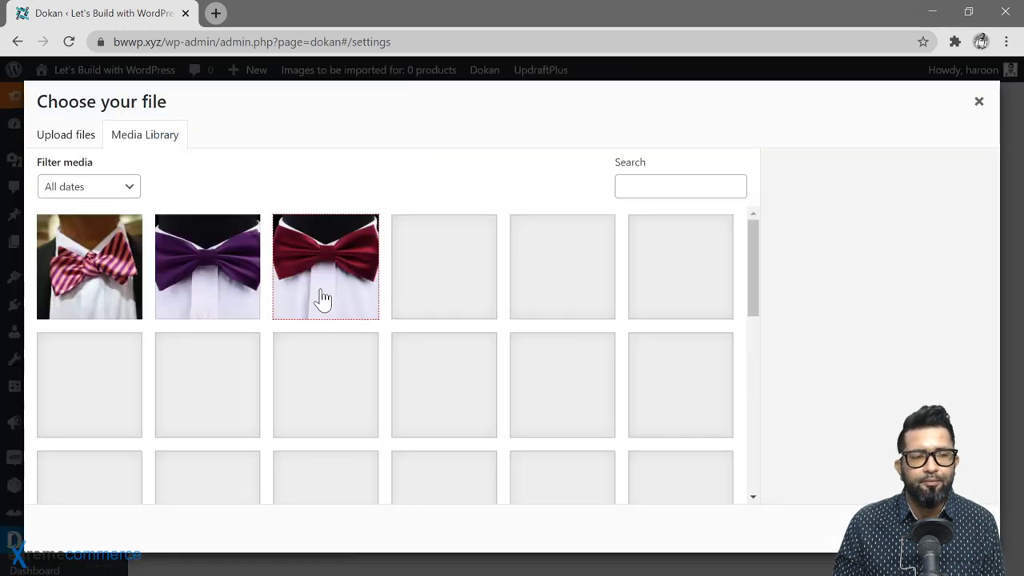
pyautogui.moveTo(757, 286); pyautogui.dragTo(753, 484)
pyautogui.click(327, 455)
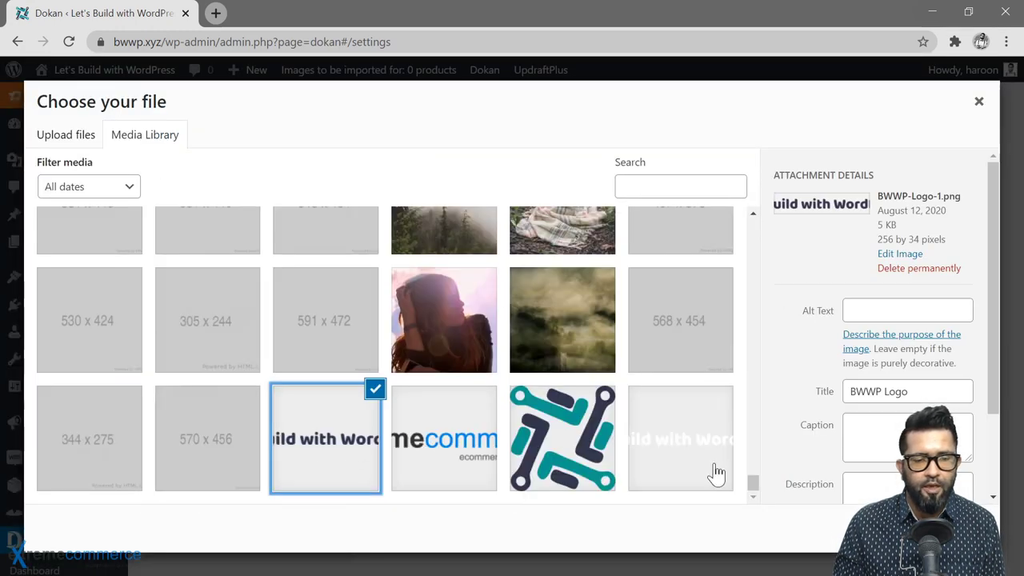
pyautogui.click(952, 528)
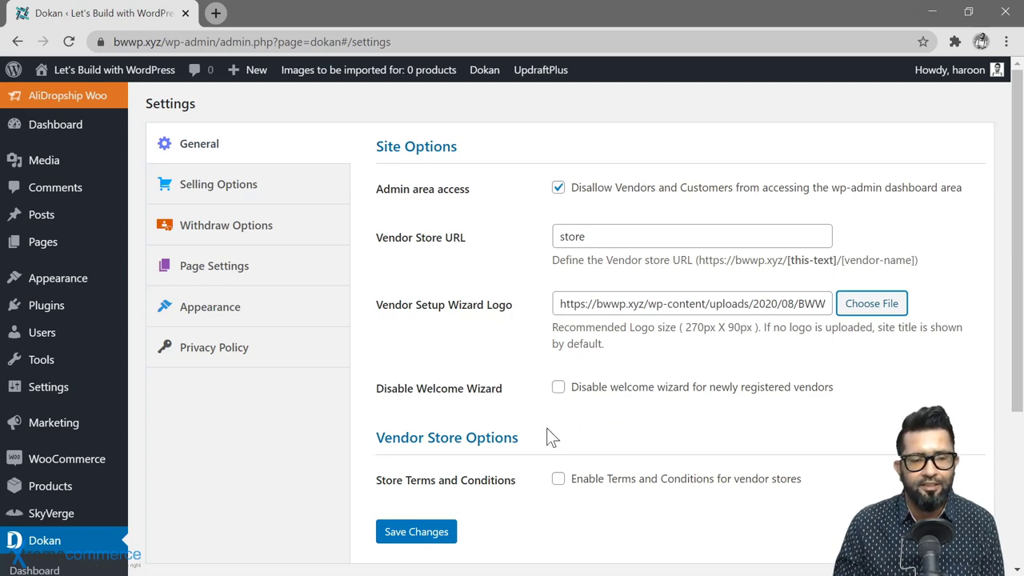
# Enable Terms and Conditions for vendor stores and save the General settings.
pyautogui.scroll(-1, 549, 435)
pyautogui.scroll(1, 512, 480)
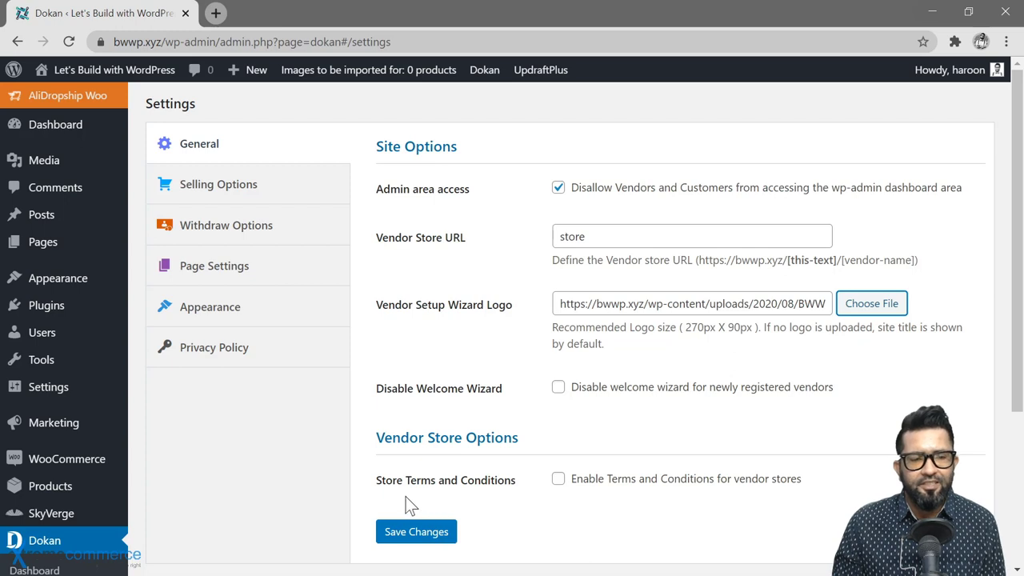
pyautogui.click(558, 480)
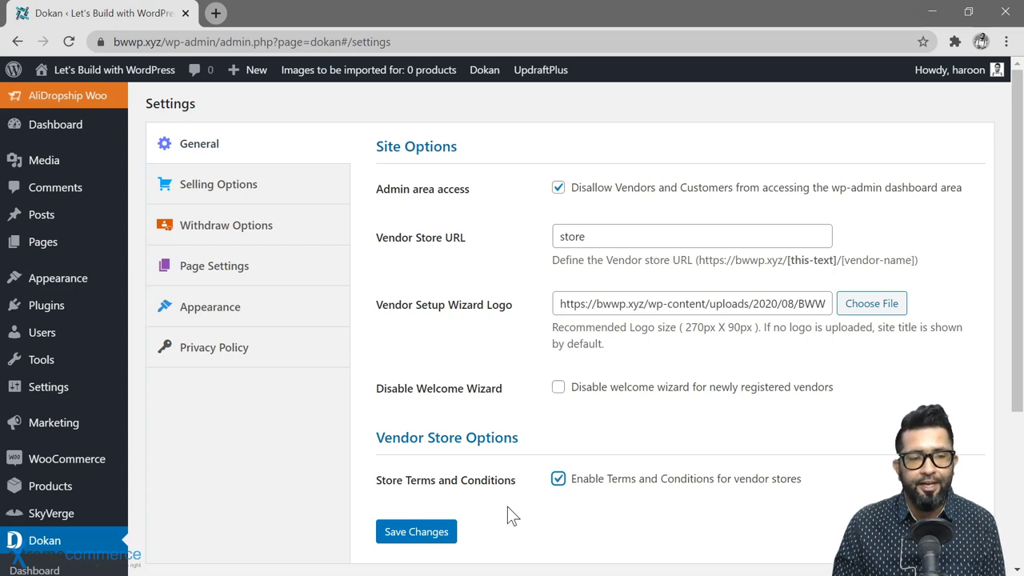
pyautogui.click(417, 531)
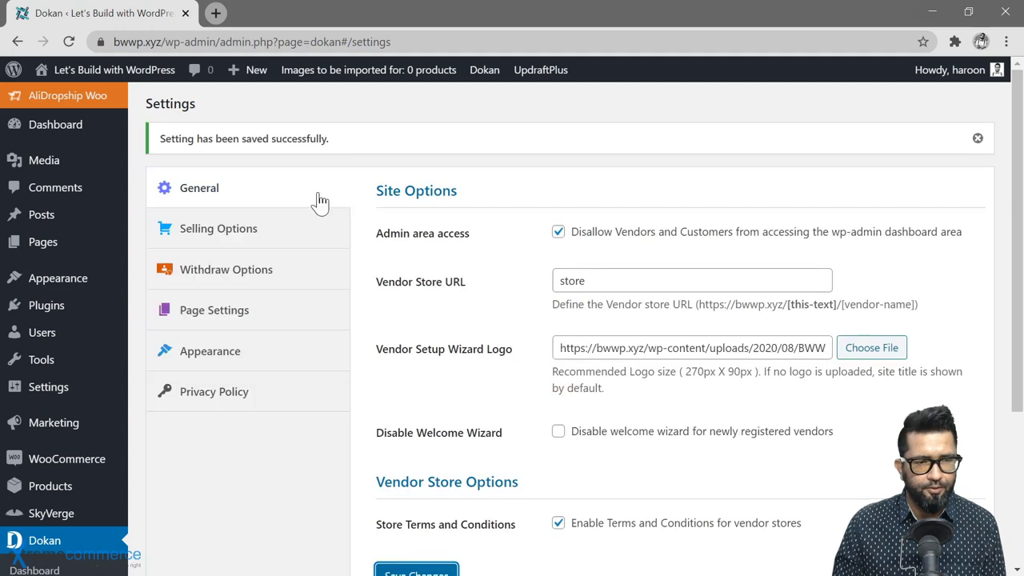
# In Selling Options, allow newly registered vendors to add products and save the changes.
pyautogui.click(218, 230)
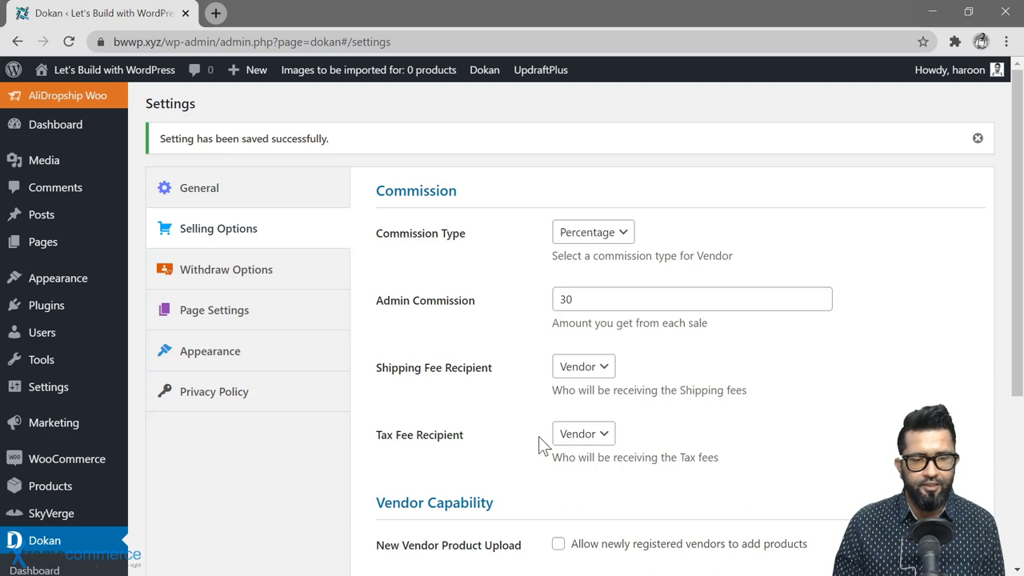
pyautogui.scroll(-2, 541, 444)
pyautogui.scroll(-2, 519, 315)
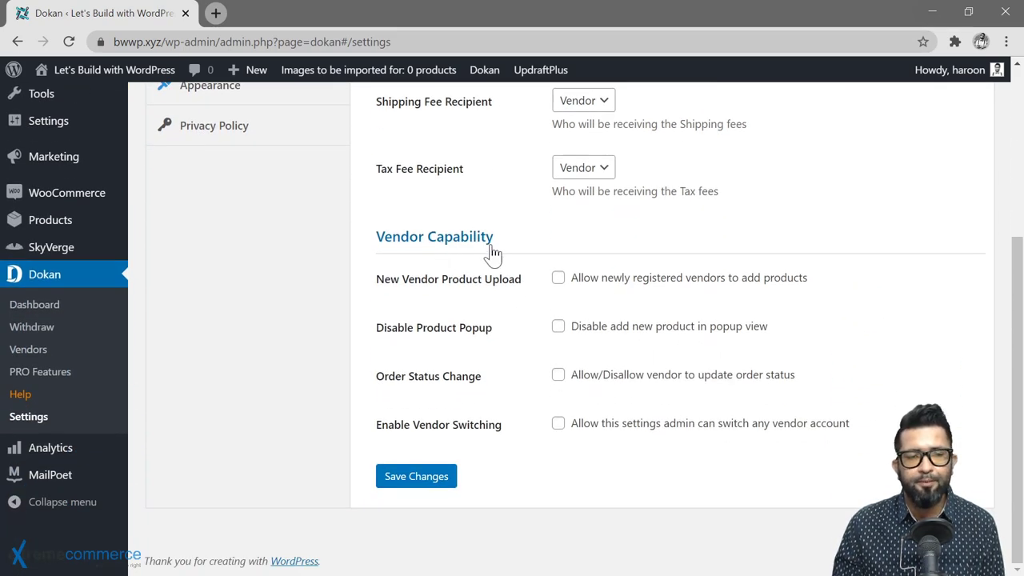
pyautogui.click(558, 278)
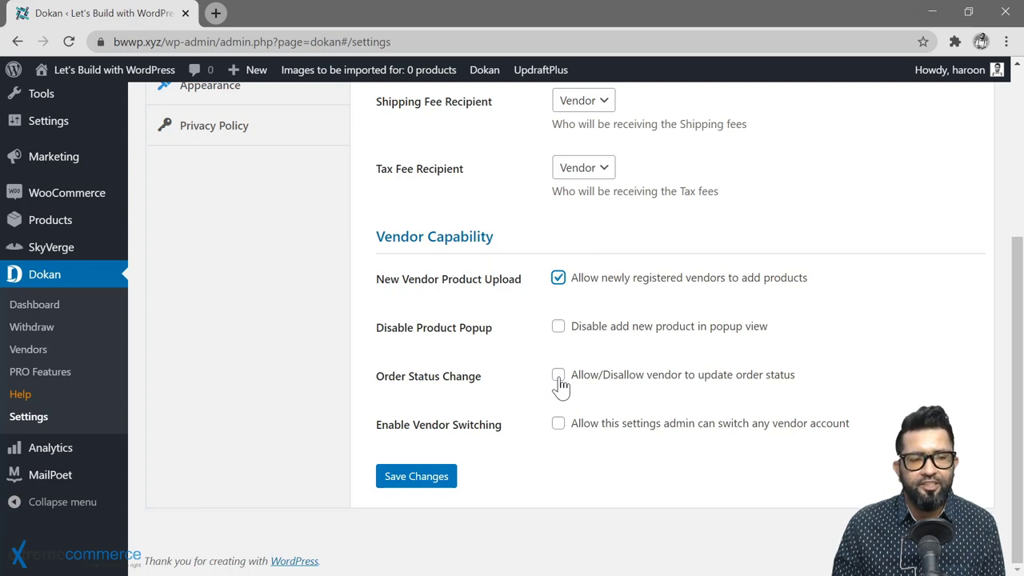
pyautogui.click(565, 455)
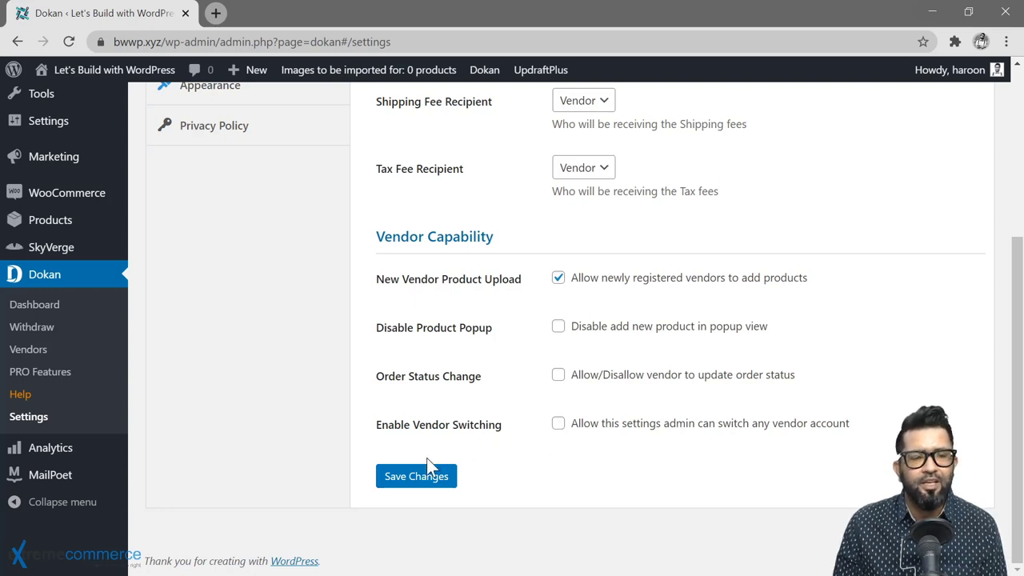
pyautogui.click(402, 483)
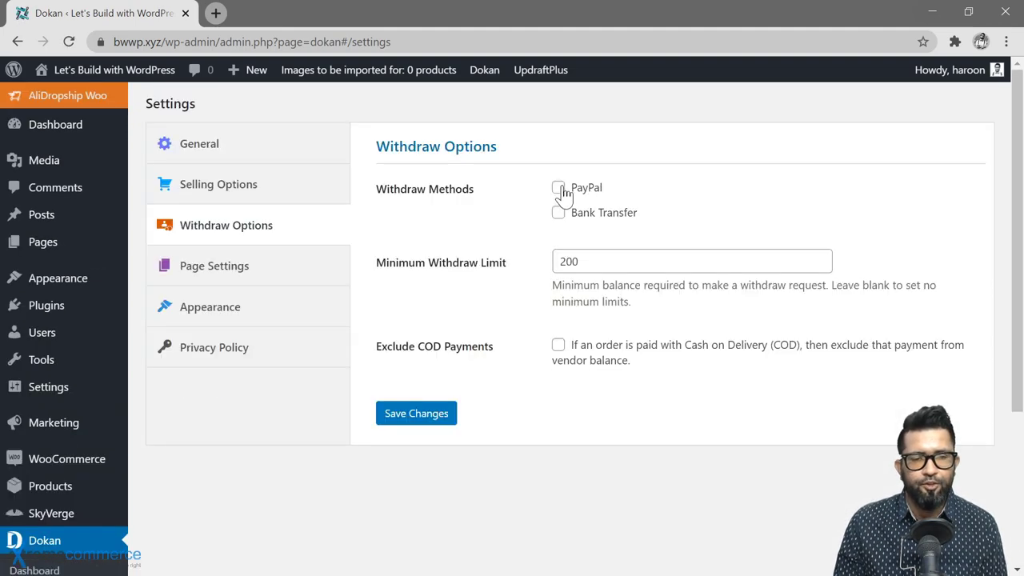
# In Withdraw Options, enable PayPal and Bank Transfer, exclude Cash on Delivery payments from the vendor balance, and save.
pyautogui.click(559, 188)
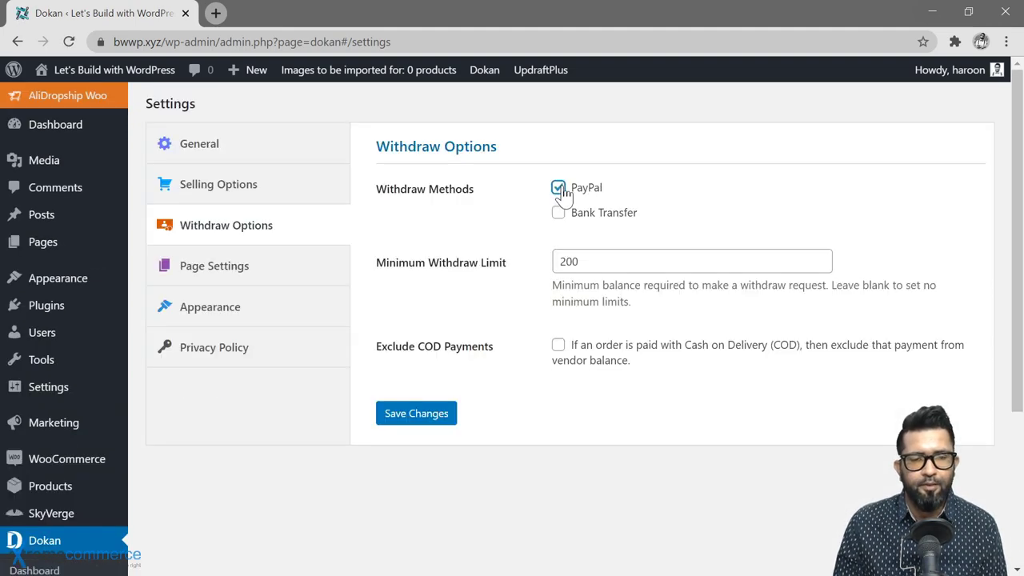
pyautogui.click(558, 212)
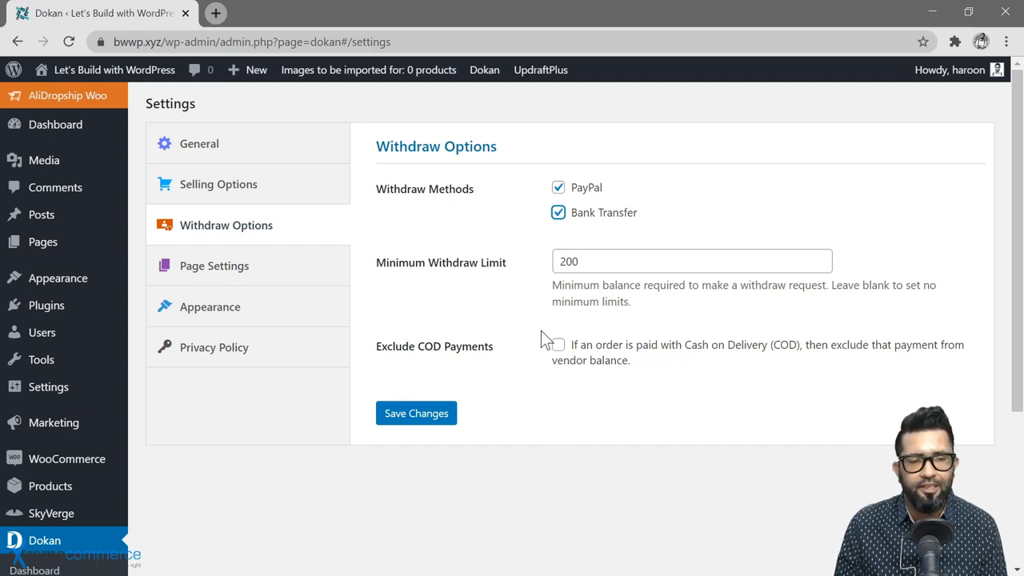
pyautogui.click(558, 346)
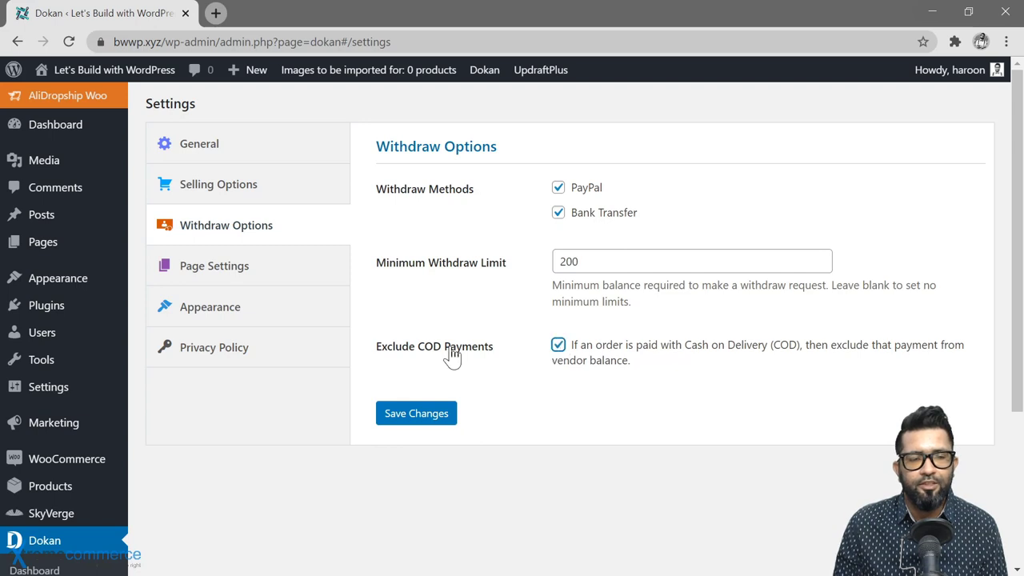
pyautogui.click(412, 414)
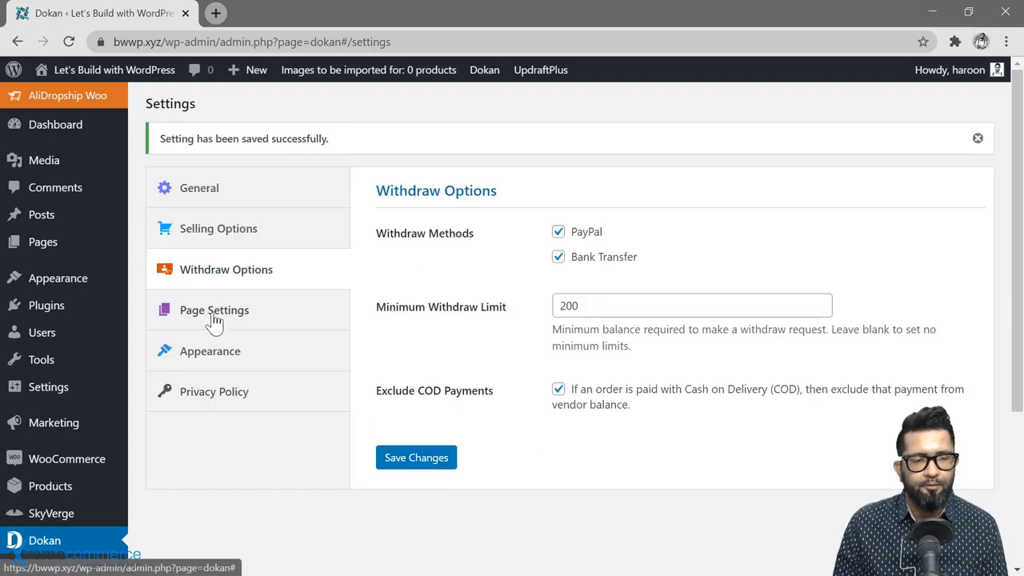
# In Page Settings, review the page choices for Dashboard, My Orders and Store Listing, leaving each selection as it is.
pyautogui.click(215, 313)
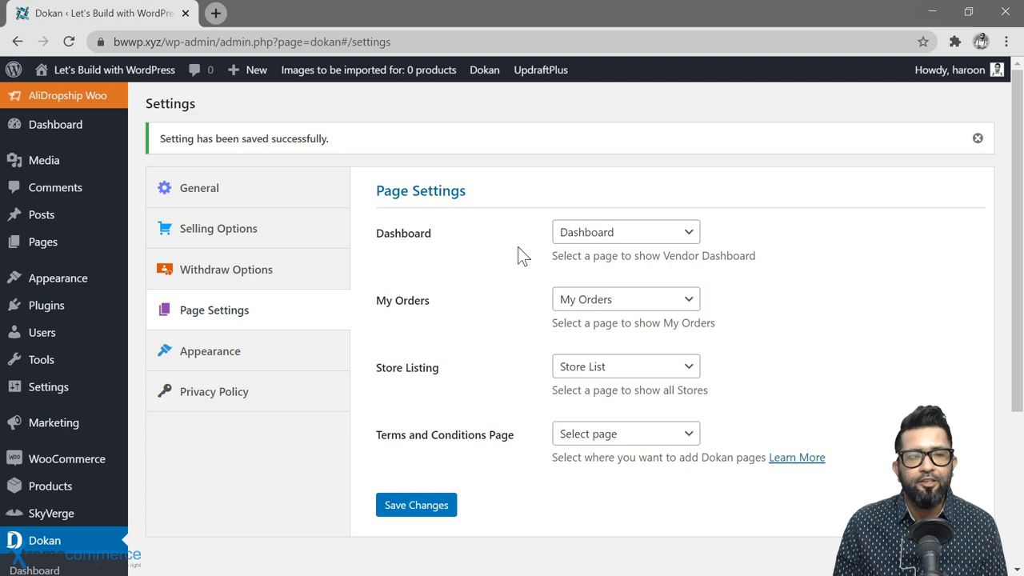
pyautogui.click(651, 234)
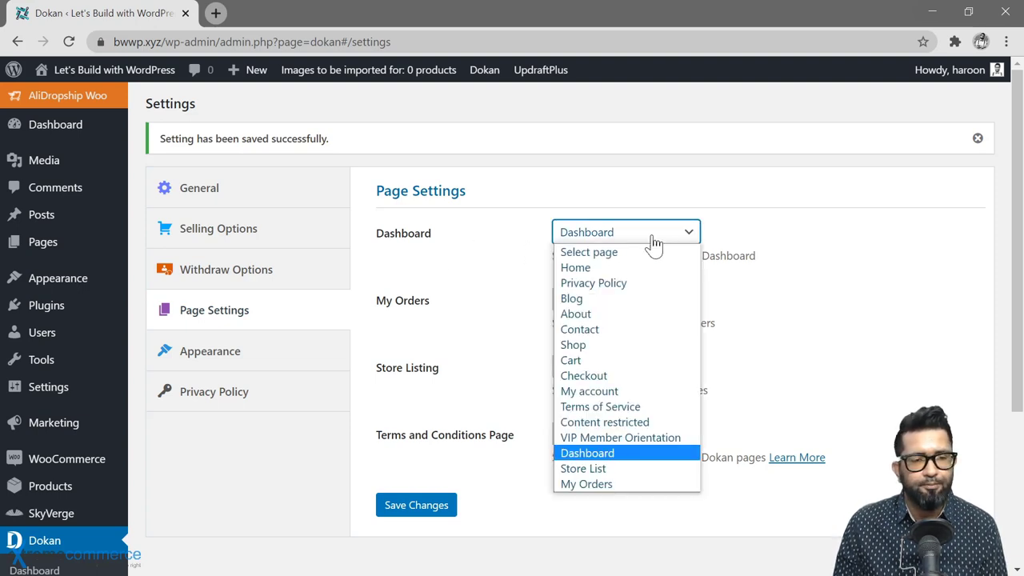
pyautogui.click(653, 238)
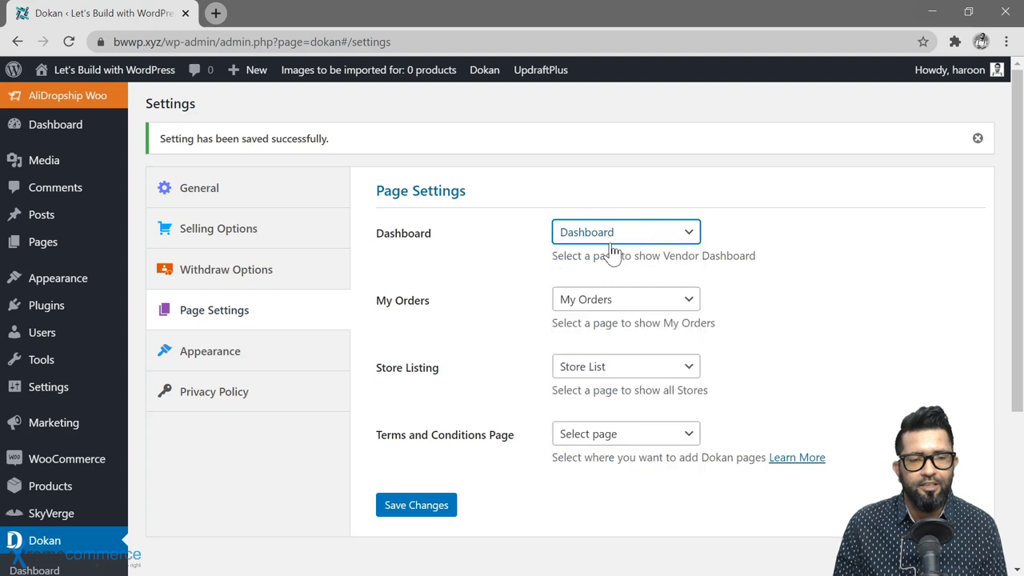
pyautogui.click(678, 303)
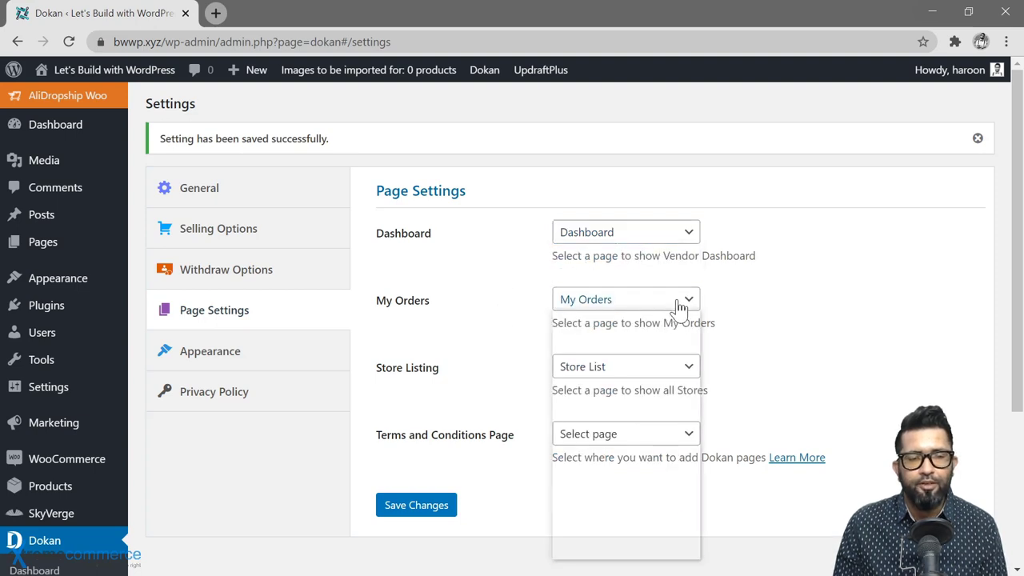
pyautogui.click(685, 305)
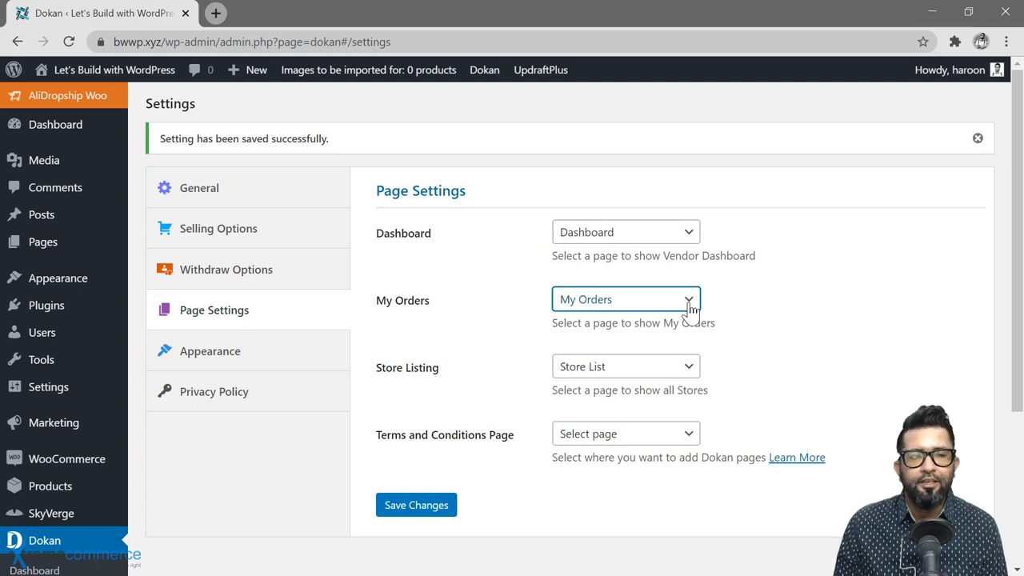
pyautogui.click(690, 308)
pyautogui.click(689, 309)
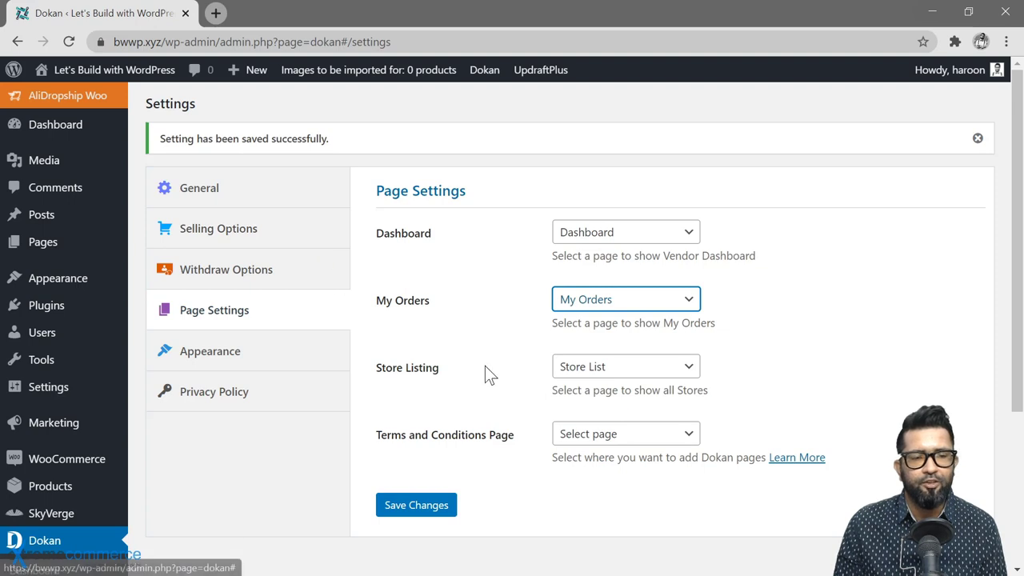
pyautogui.click(690, 369)
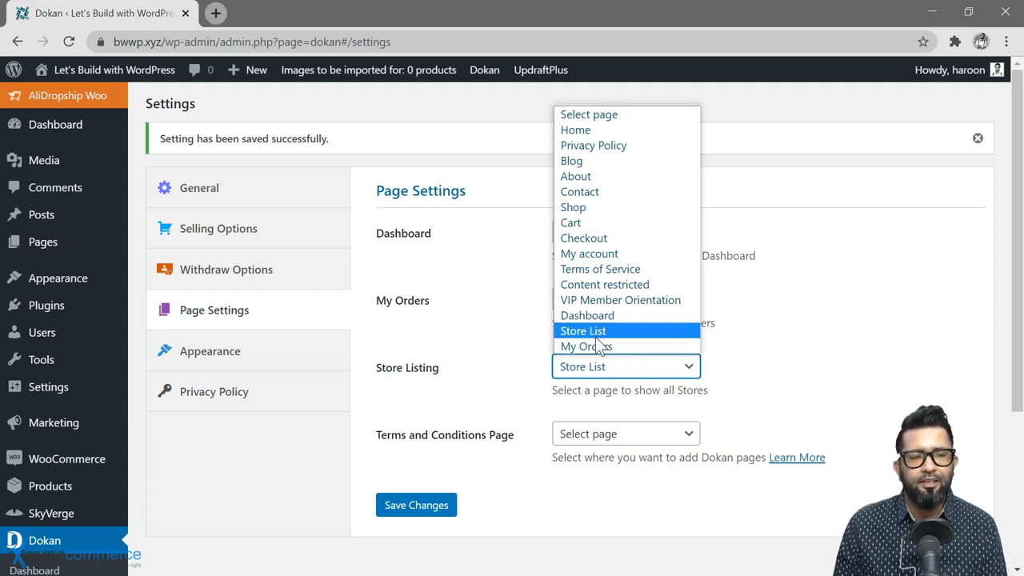
pyautogui.click(777, 385)
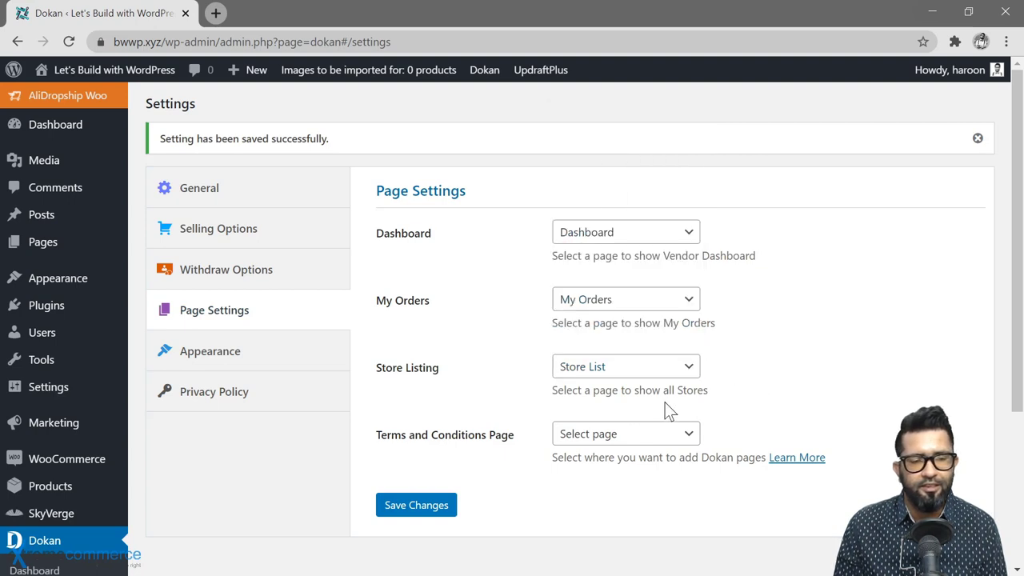
# Assign the Terms of Service page as the Terms and Conditions Page in Page Settings.
pyautogui.click(688, 436)
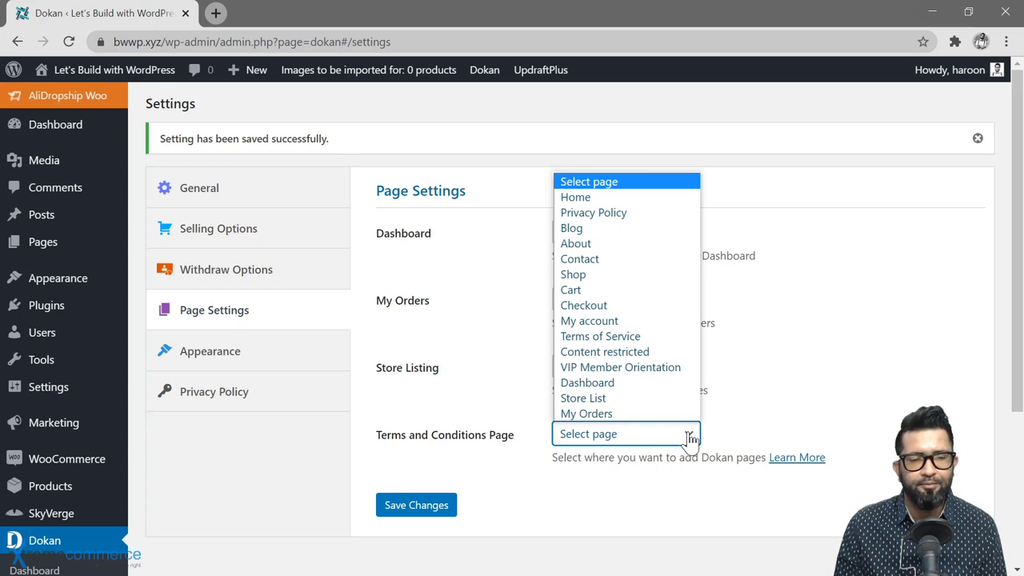
pyautogui.click(650, 339)
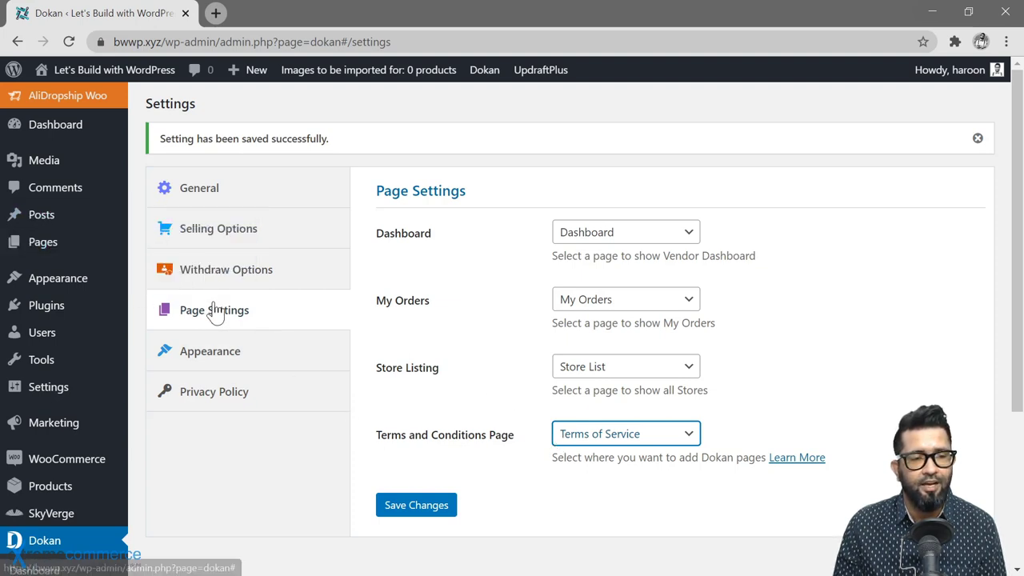
pyautogui.click(665, 437)
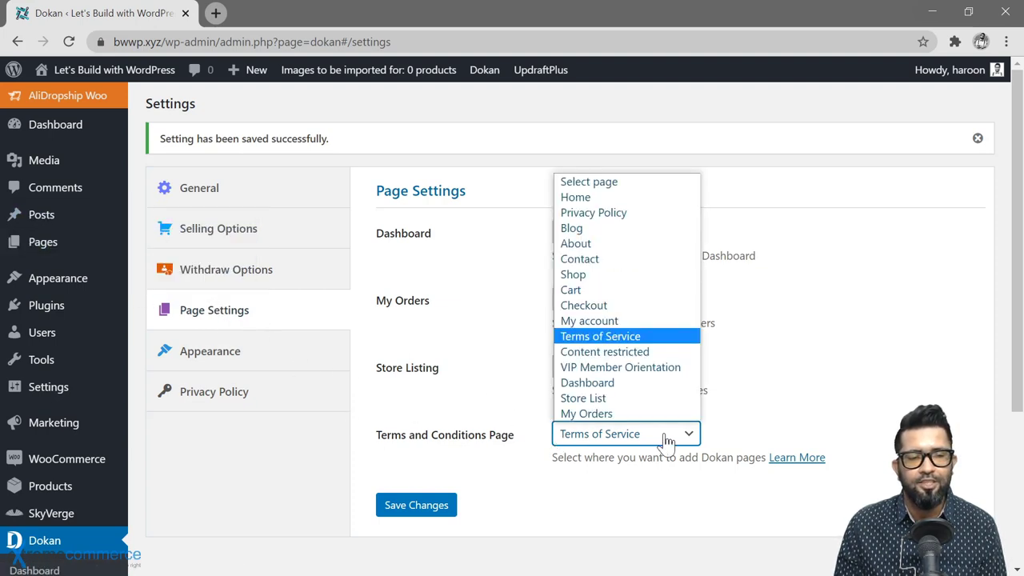
pyautogui.click(665, 437)
# In the Appearance settings, disable the store page map and select the third store header template, with the centred store logo.
pyautogui.click(213, 364)
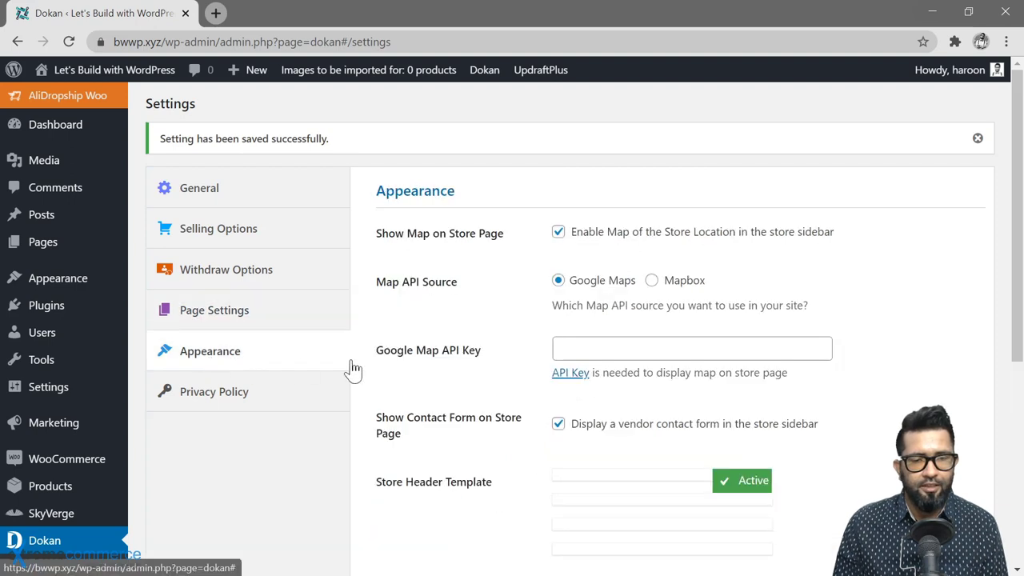
pyautogui.click(558, 234)
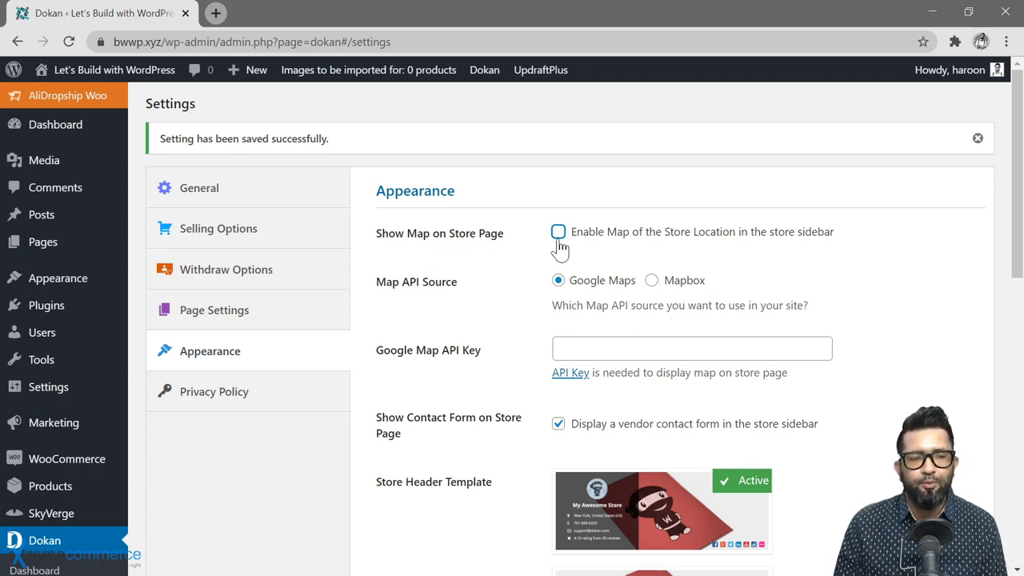
pyautogui.scroll(-3, 532, 350)
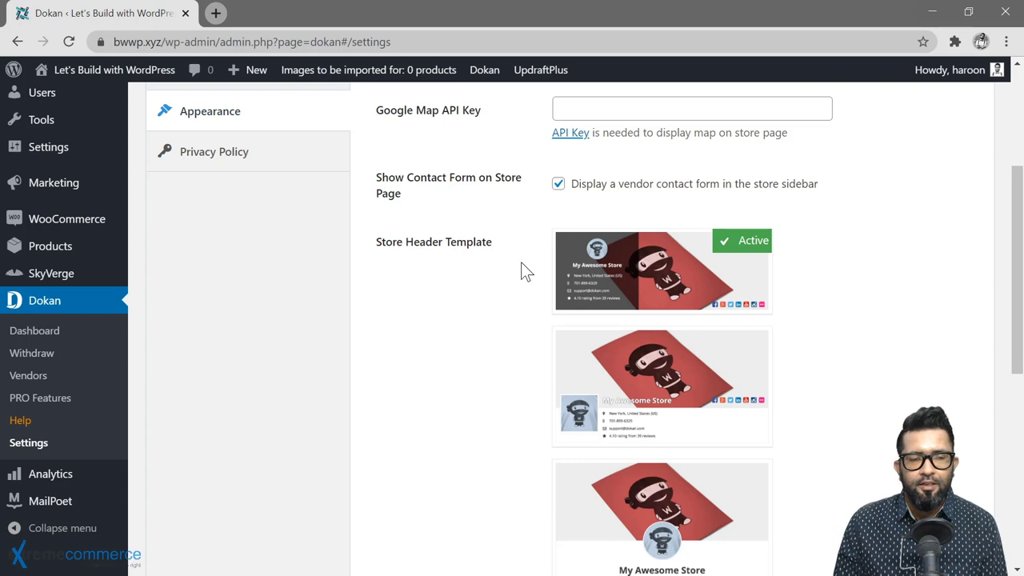
pyautogui.scroll(-1, 521, 269)
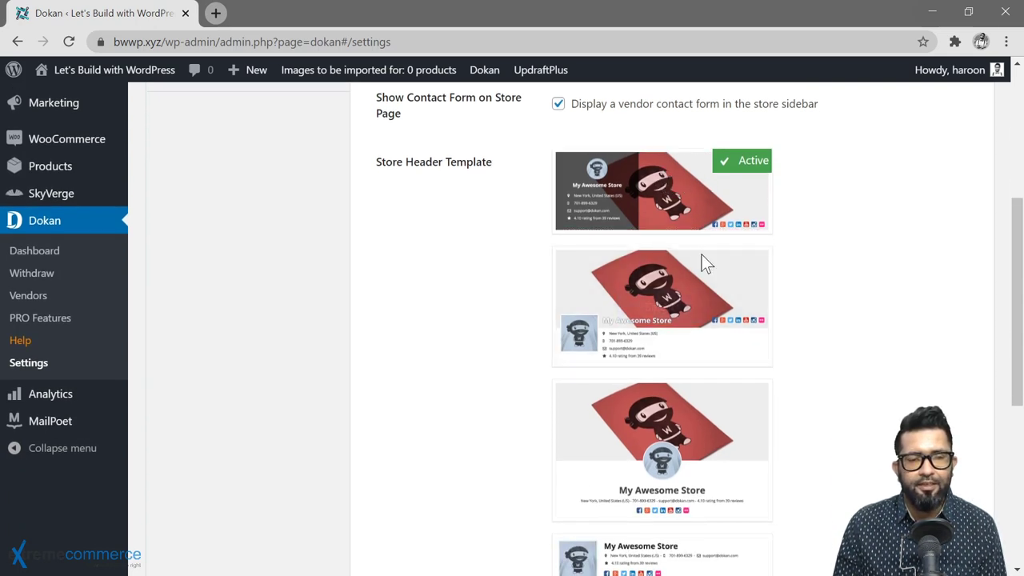
pyautogui.moveTo(704, 279)
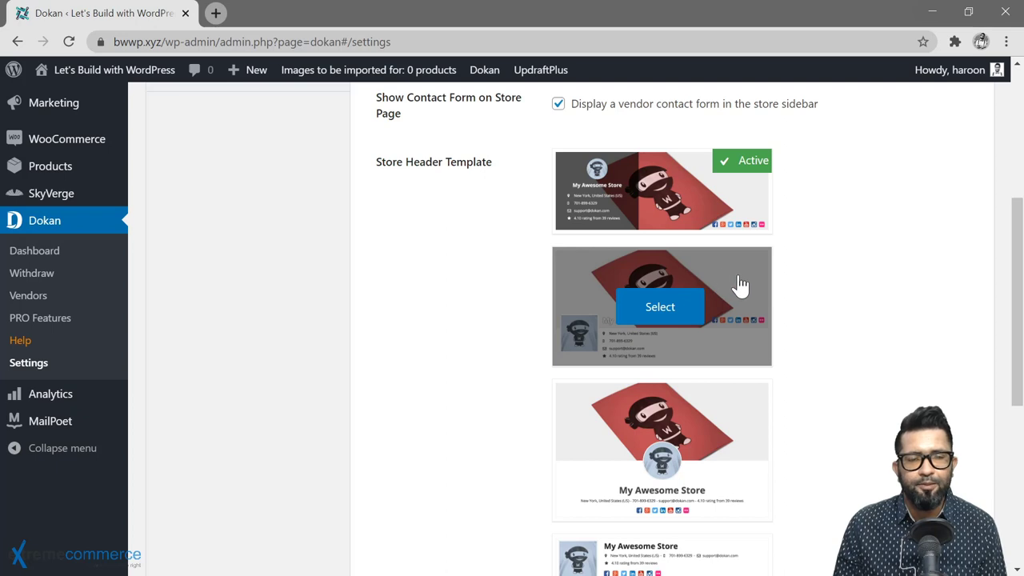
pyautogui.click(740, 284)
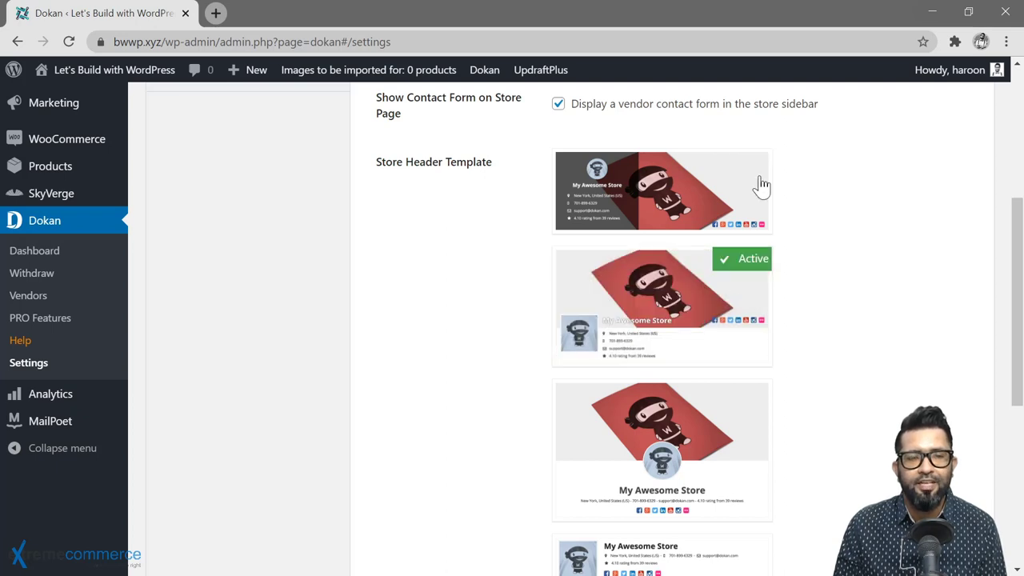
pyautogui.scroll(-1, 521, 347)
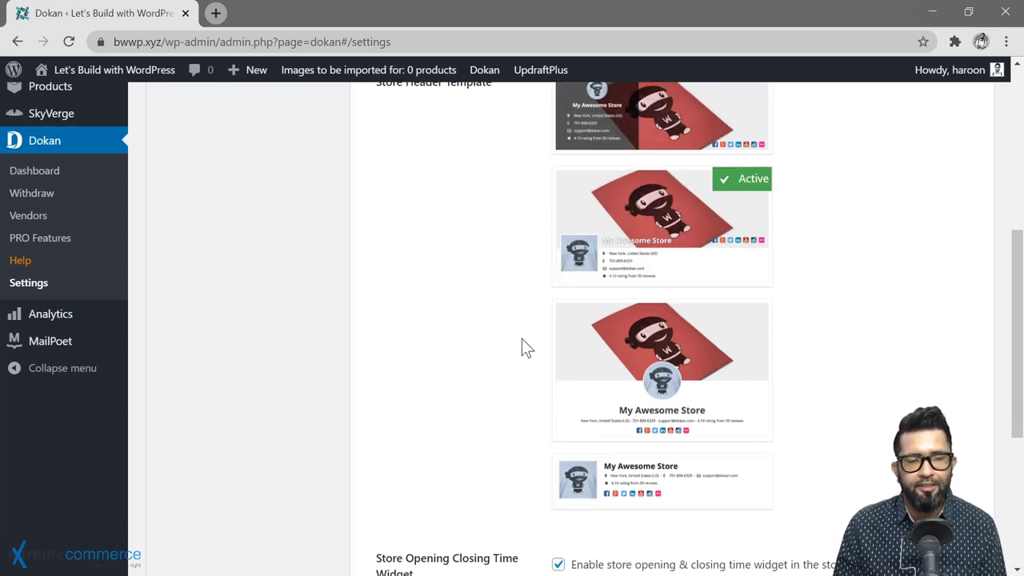
pyautogui.moveTo(668, 364)
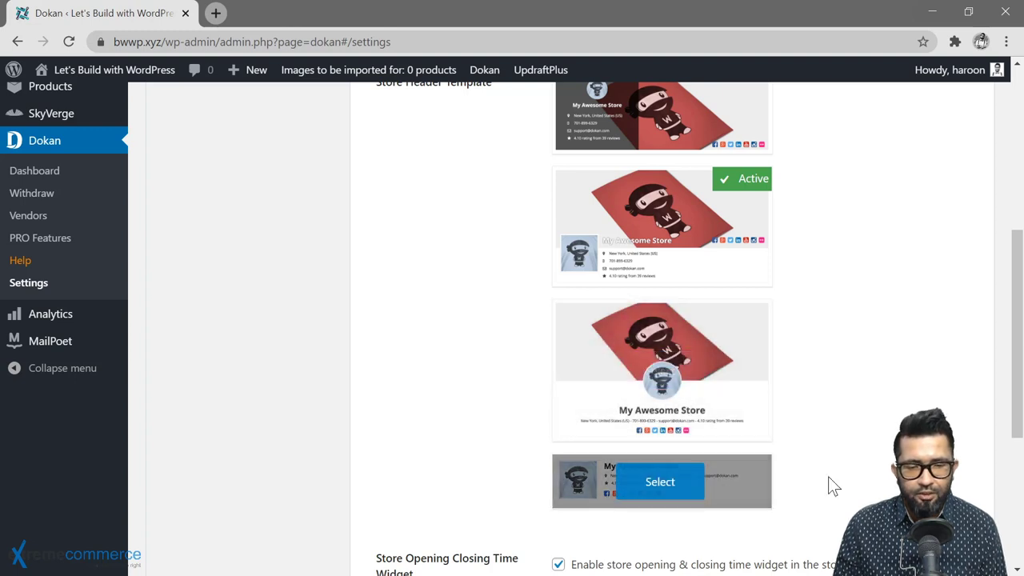
pyautogui.click(741, 371)
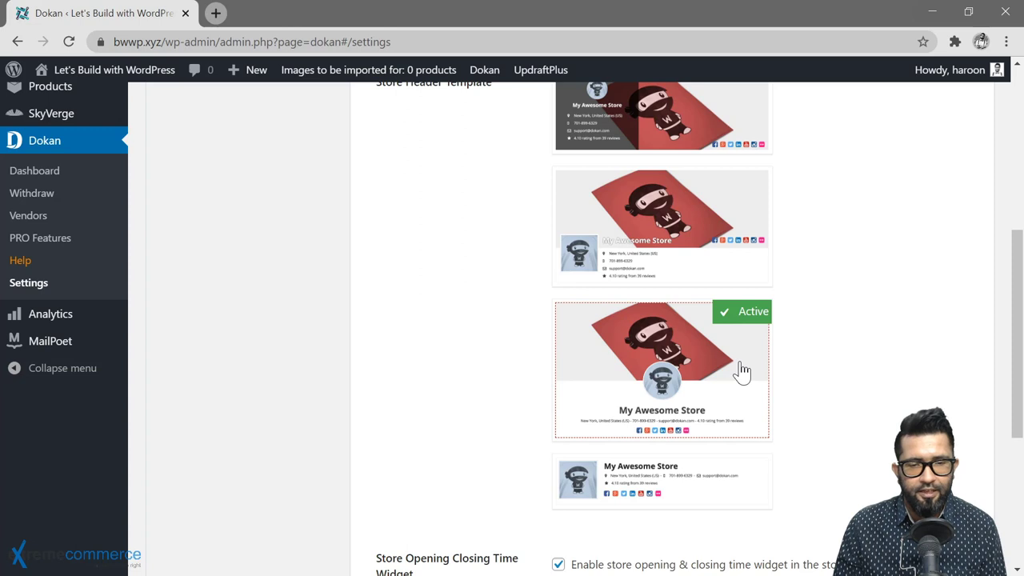
# Disable the store opening and closing time widget, enable the theme's store sidebar, hide the vendor's Store Address, and save the Appearance settings.
pyautogui.scroll(-4, 641, 320)
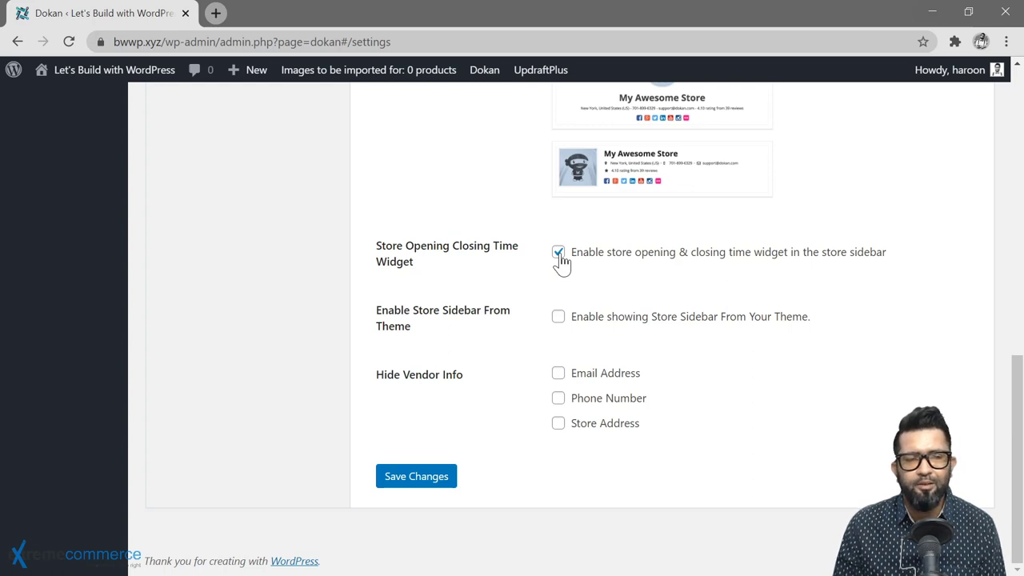
pyautogui.click(559, 253)
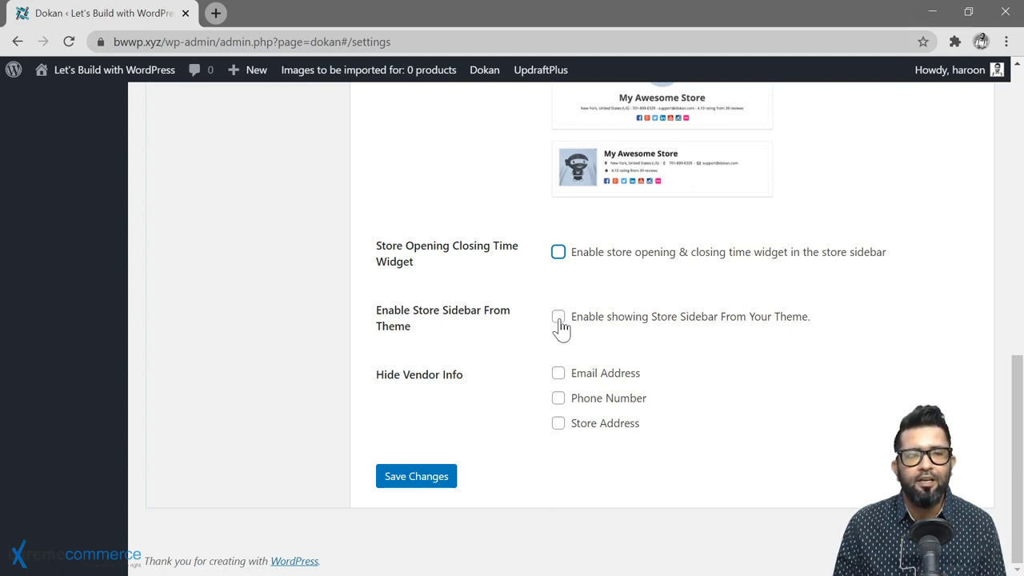
pyautogui.click(560, 321)
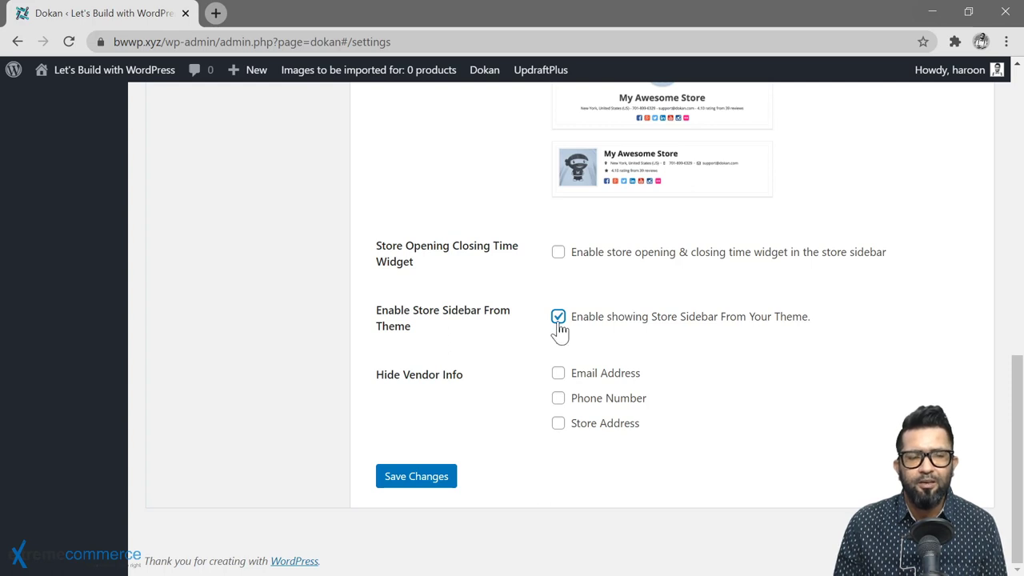
pyautogui.click(560, 424)
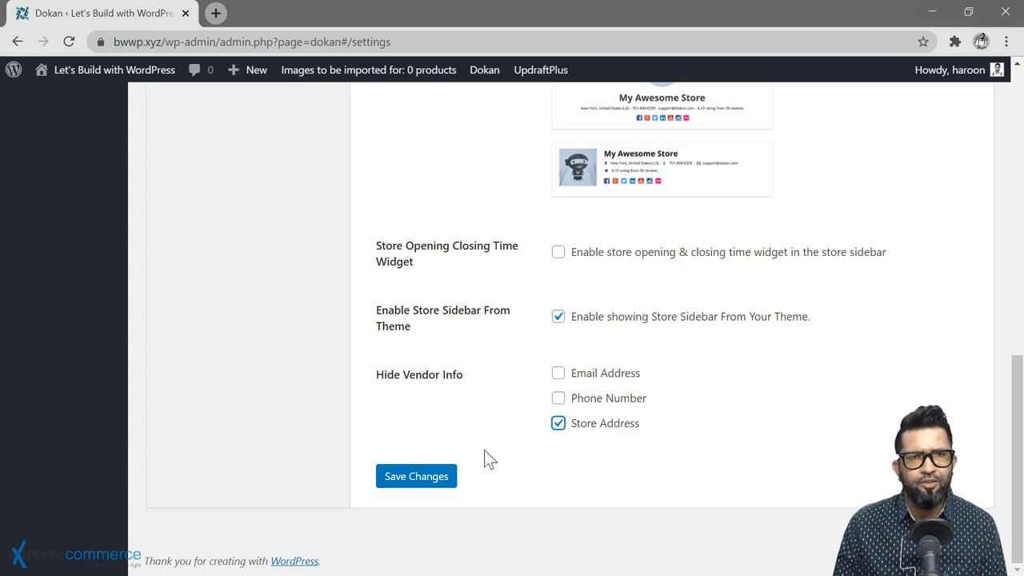
pyautogui.click(417, 477)
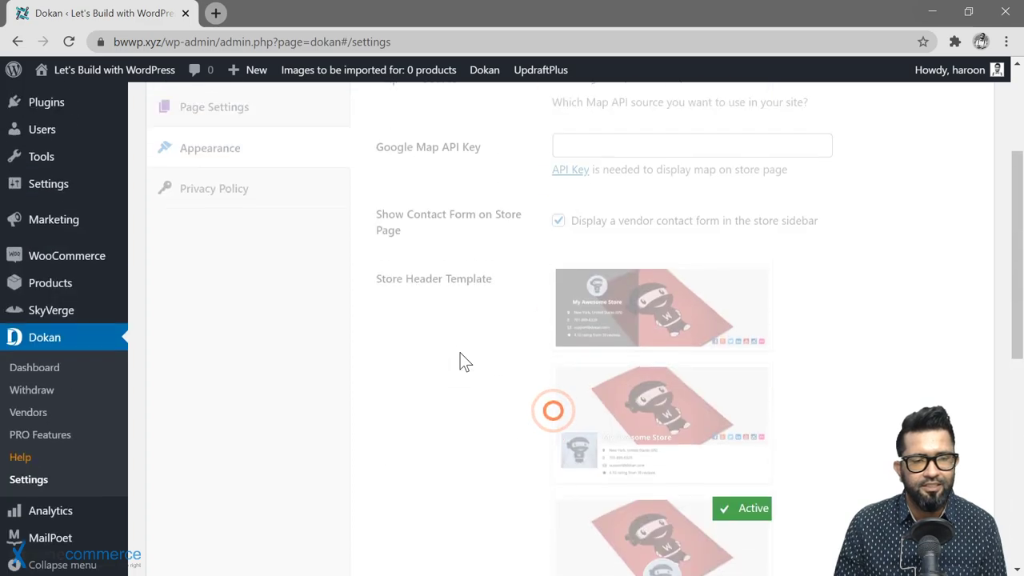
# In the Privacy Policy settings, set the Privacy Page to Privacy Policy, keep the default policy text, and save.
pyautogui.click(247, 348)
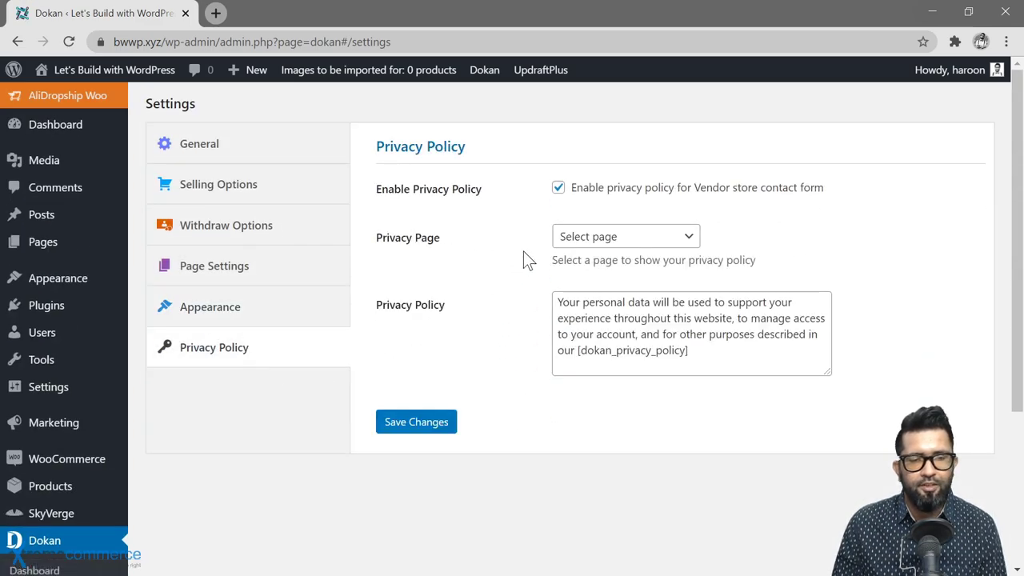
pyautogui.click(690, 240)
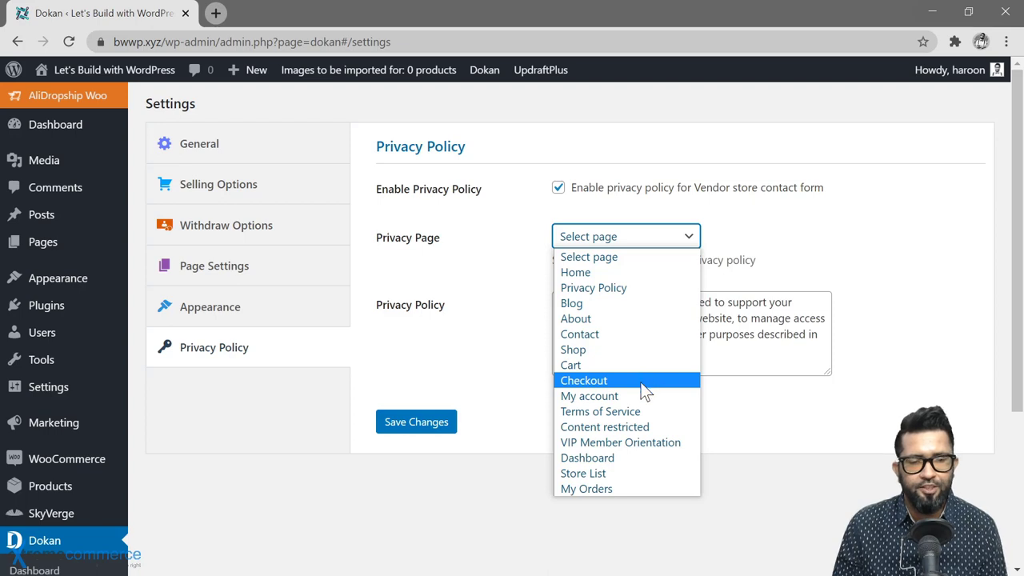
pyautogui.click(615, 286)
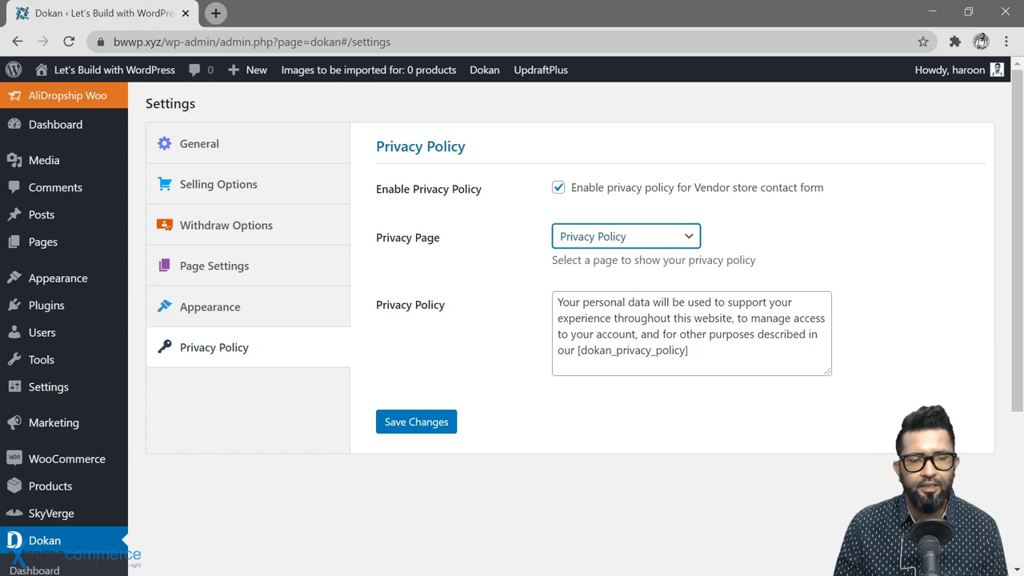
pyautogui.moveTo(578, 350); pyautogui.dragTo(688, 349)
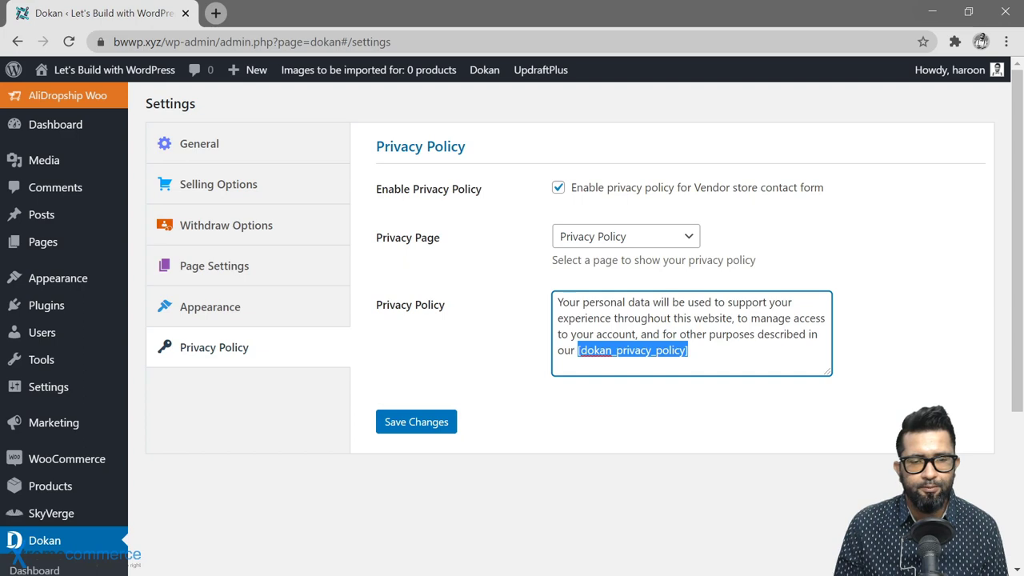
pyautogui.press('Right')
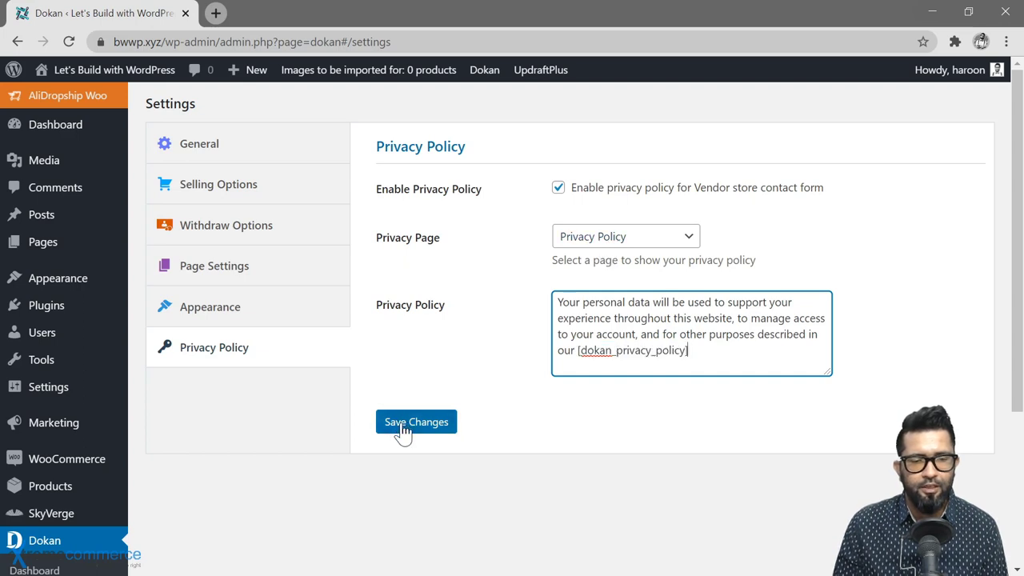
pyautogui.click(414, 424)
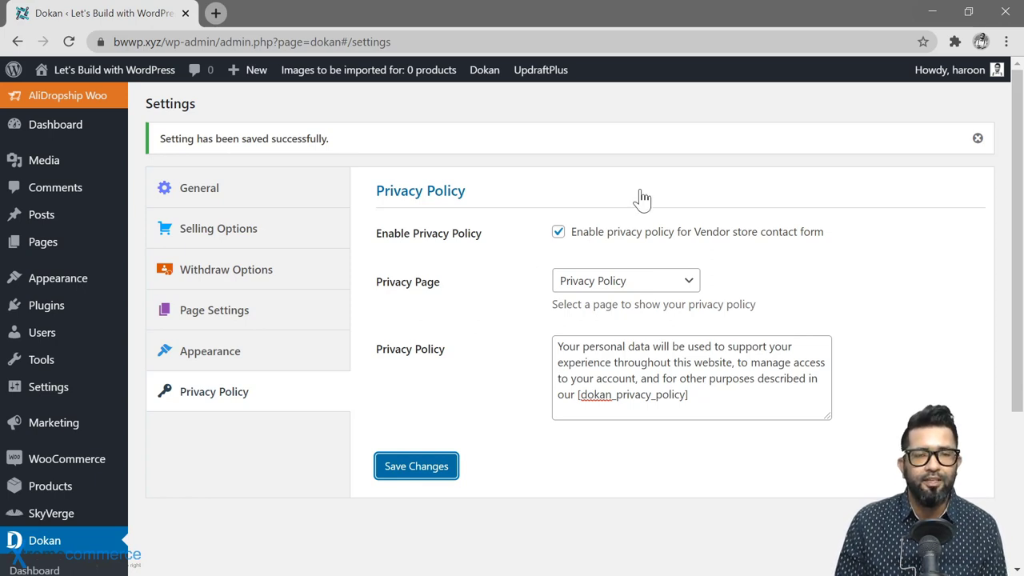
# Open the live site in an incognito window and go to the shop's My account page.
pyautogui.moveTo(46, 77)
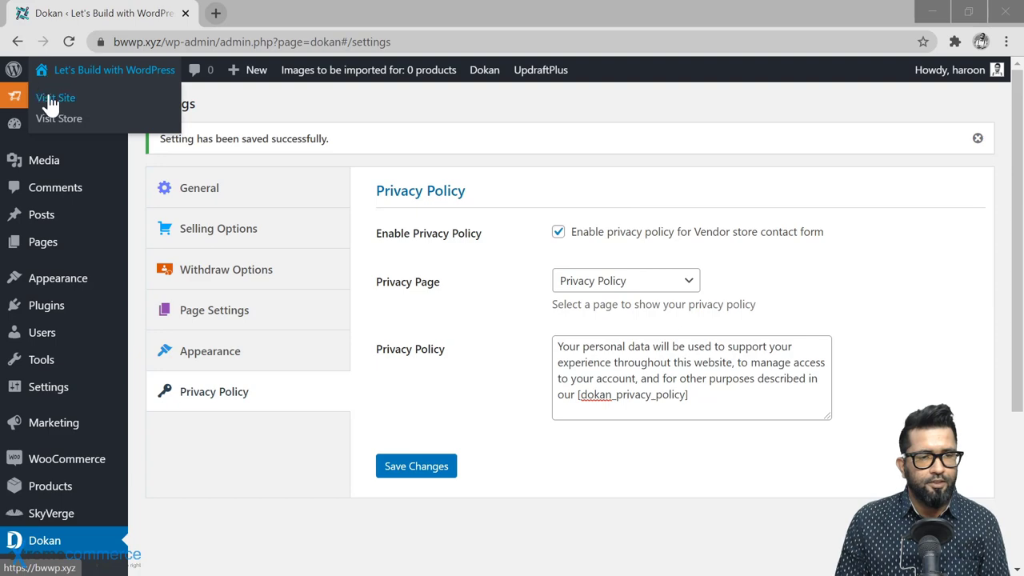
pyautogui.rightClick(51, 103)
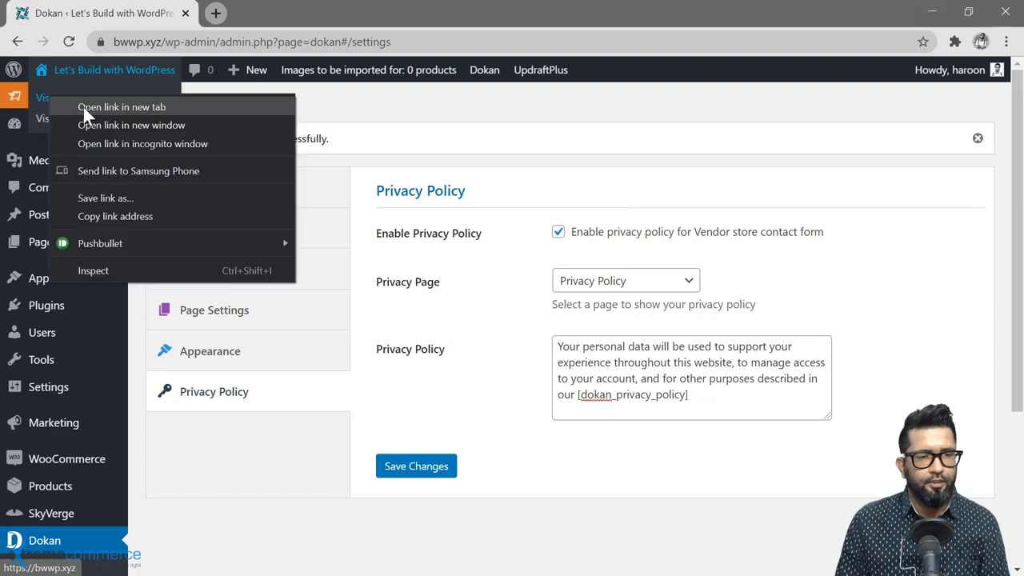
pyautogui.click(128, 143)
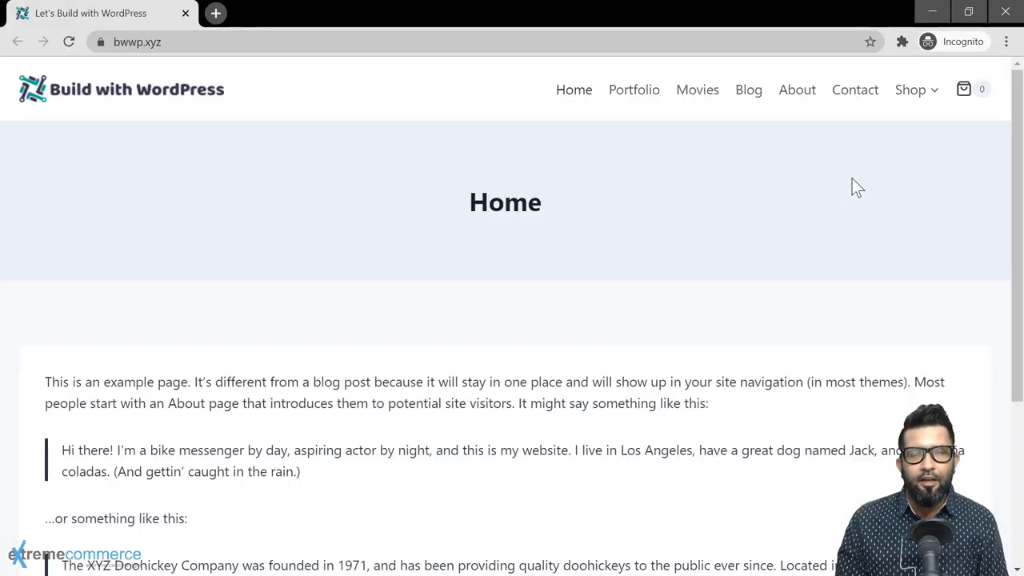
pyautogui.moveTo(938, 104)
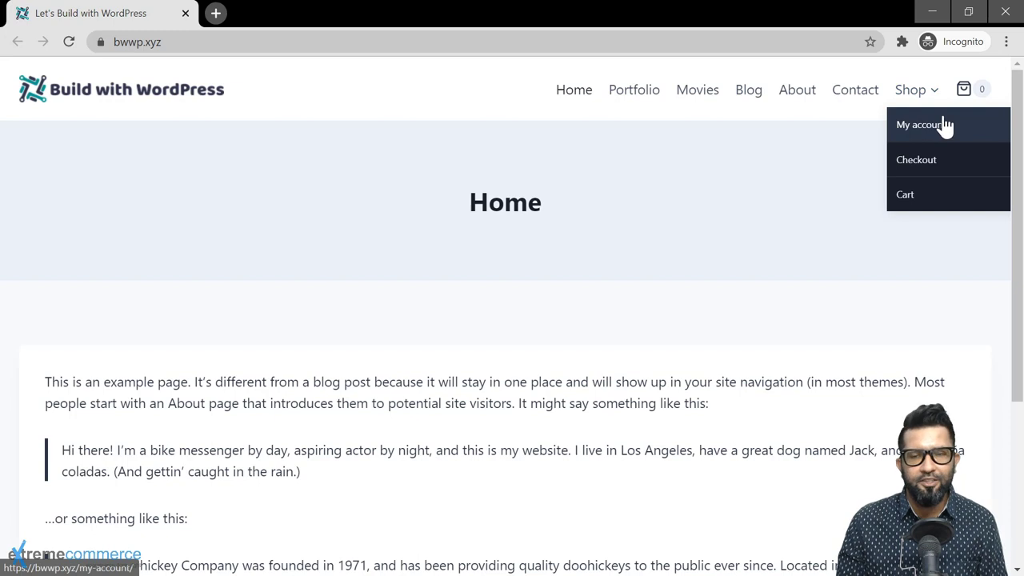
pyautogui.click(918, 131)
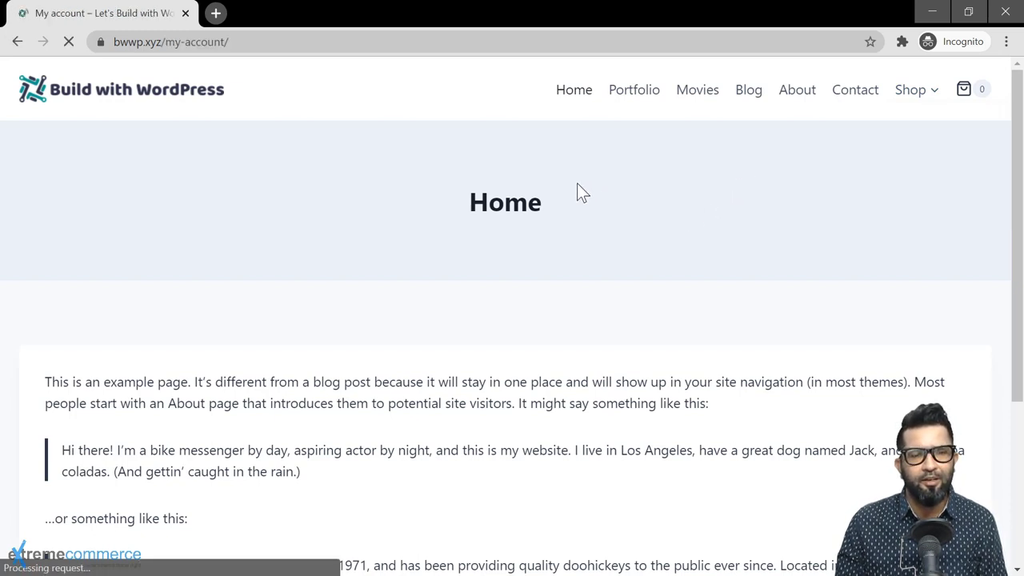
# Choose "I am a vendor" in the Register form on the My account page.
pyautogui.scroll(-3, 453, 307)
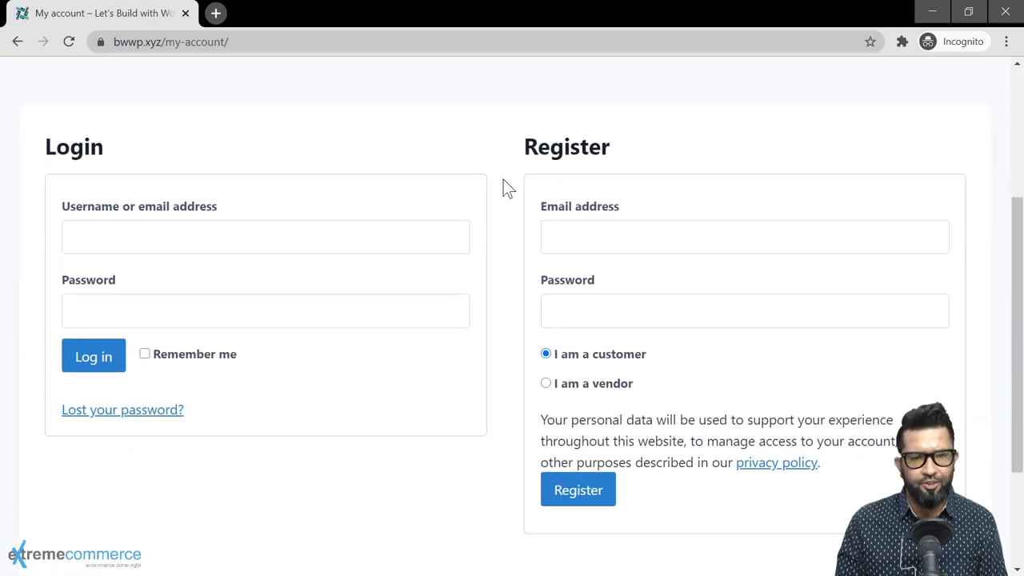
pyautogui.scroll(-2, 505, 207)
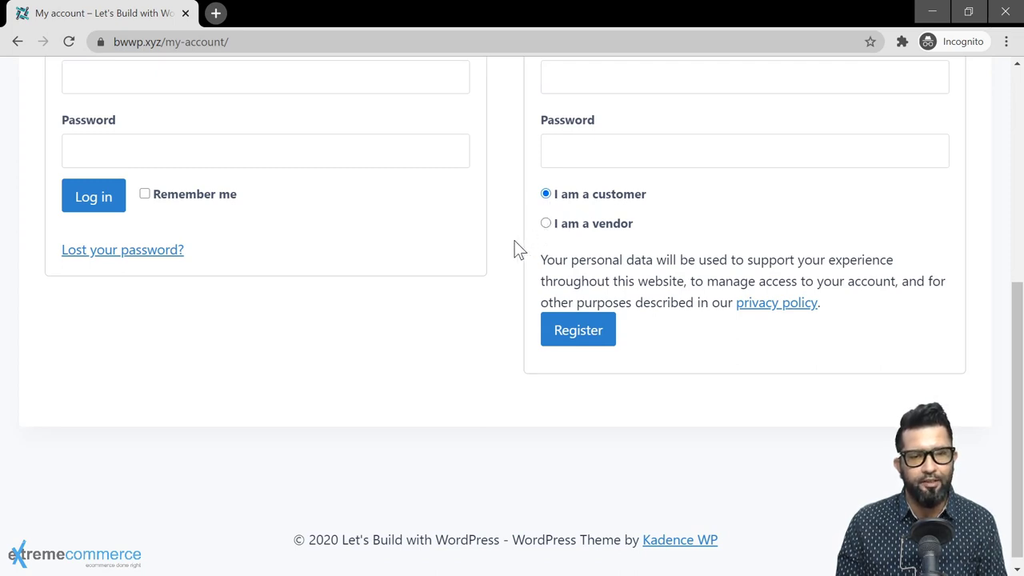
pyautogui.scroll(1, 506, 230)
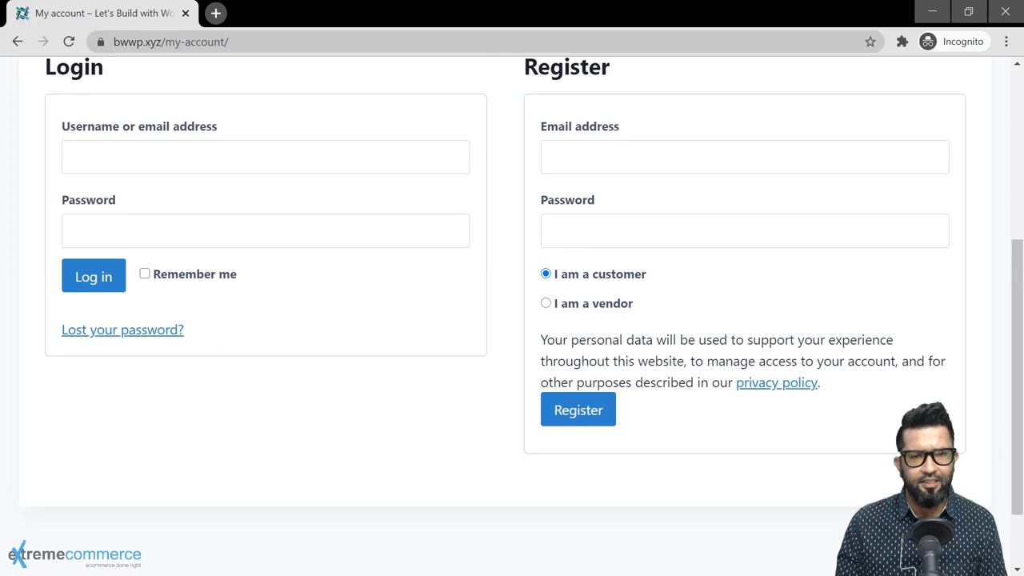
pyautogui.click(546, 304)
# Review the vendor fields in the Register form, from Email address through Shop Name and Shop URL to Phone Number.
pyautogui.scroll(4, 512, 257)
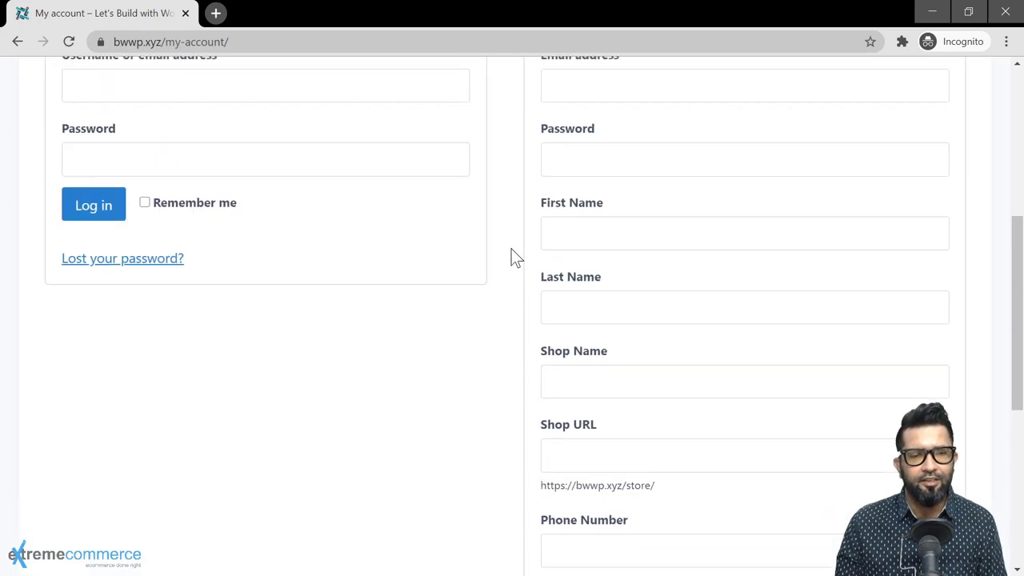
pyautogui.scroll(1, 578, 282)
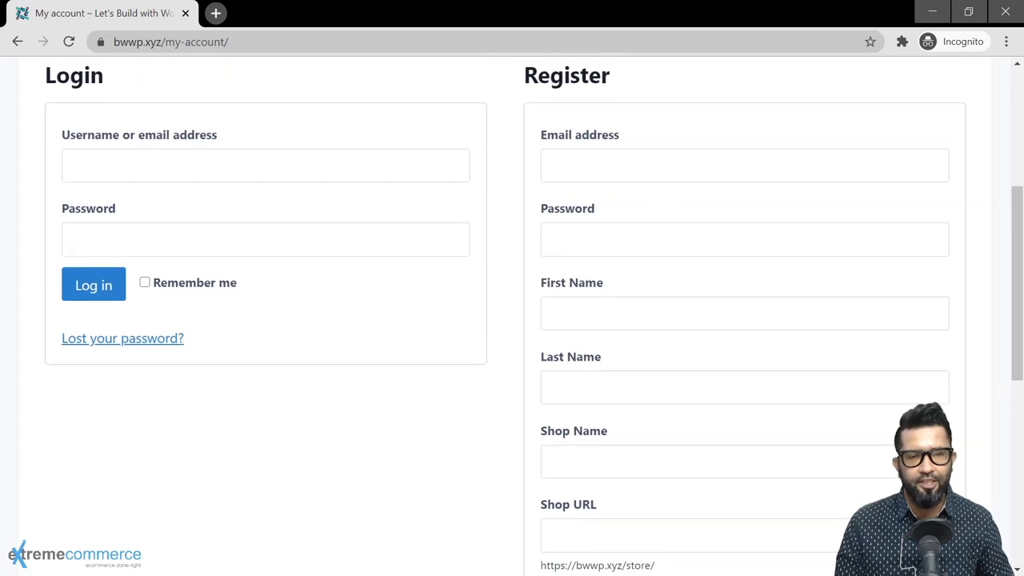
pyautogui.click(633, 166)
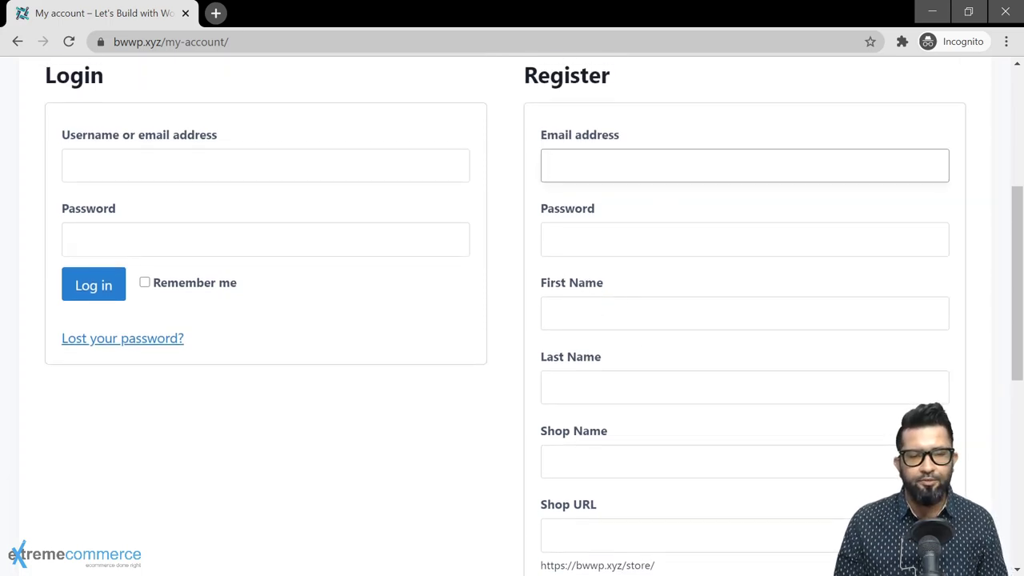
pyautogui.scroll(-1, 633, 334)
pyautogui.click(633, 381)
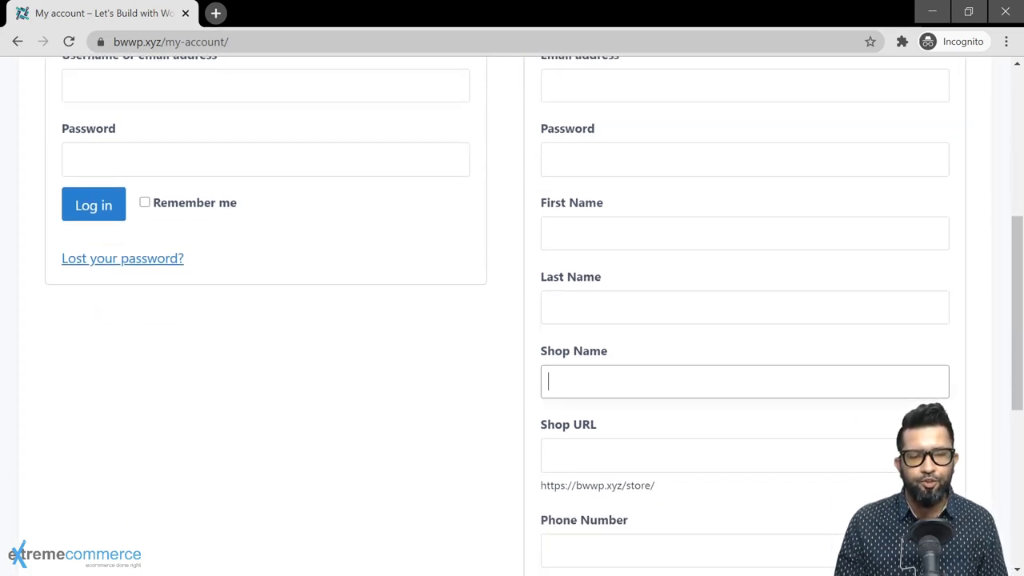
pyautogui.click(636, 455)
pyautogui.scroll(-1, 677, 437)
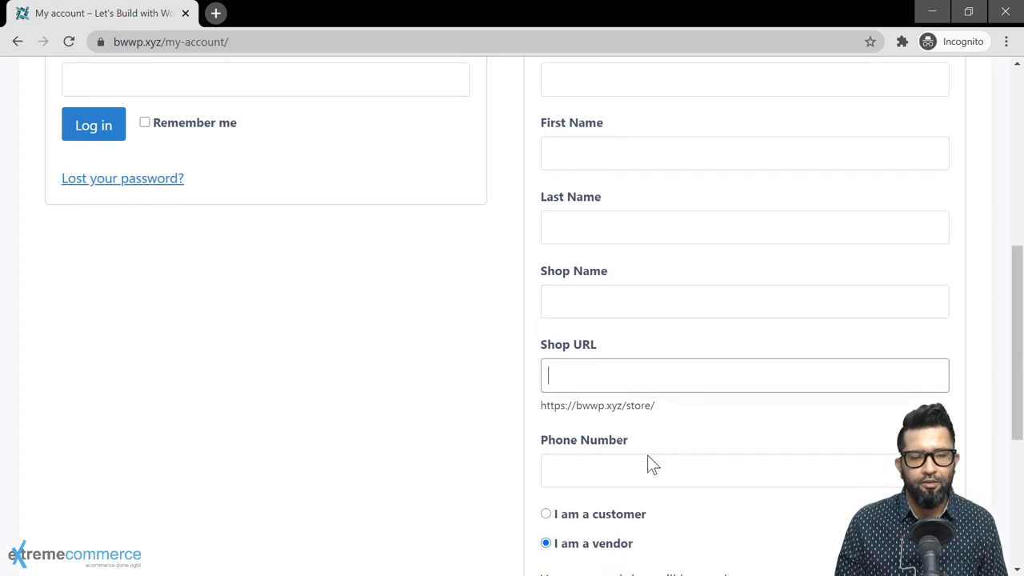
pyautogui.click(649, 460)
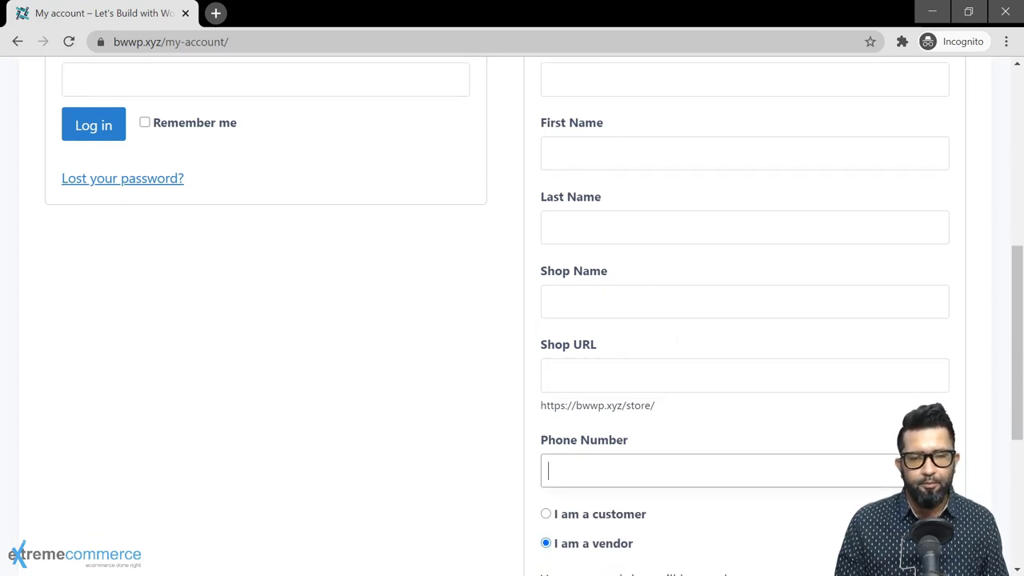
# Register the vendor with an e-mail, account password, first and last name, phone number, shop name HQ Store and shop URL hqstore.
pyautogui.scroll(2, 648, 188)
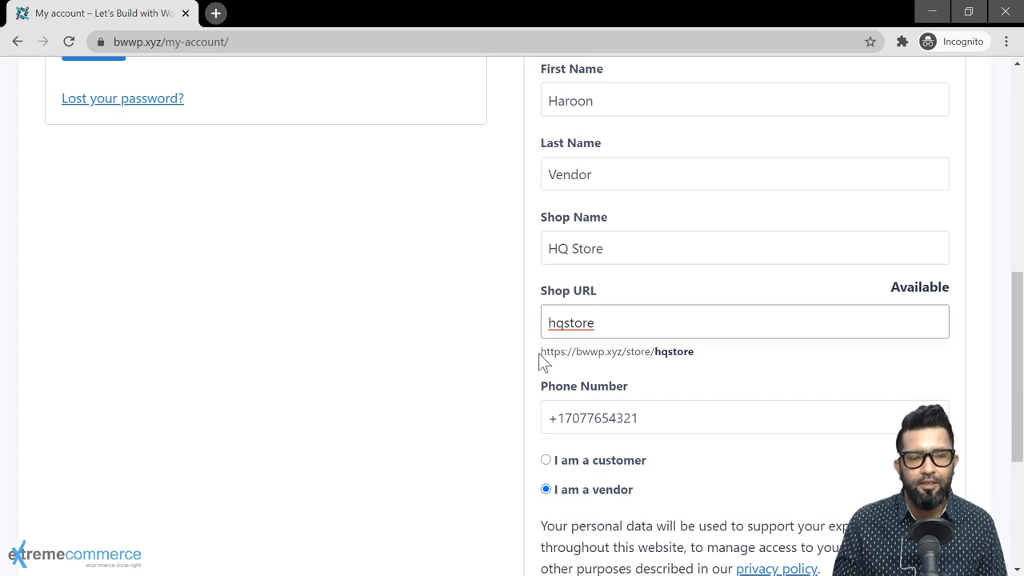
pyautogui.press('Tab')
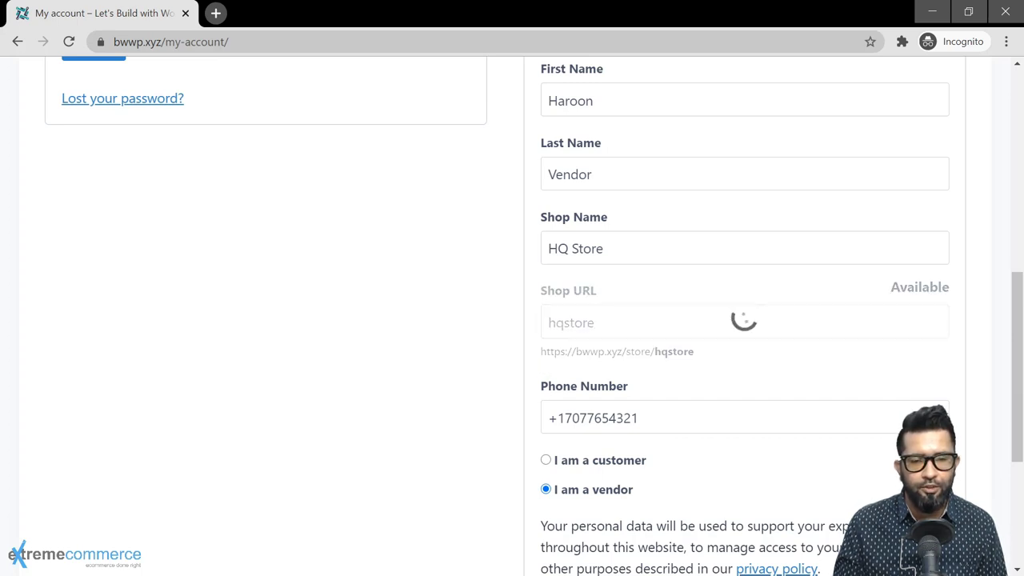
pyautogui.scroll(-3, 696, 352)
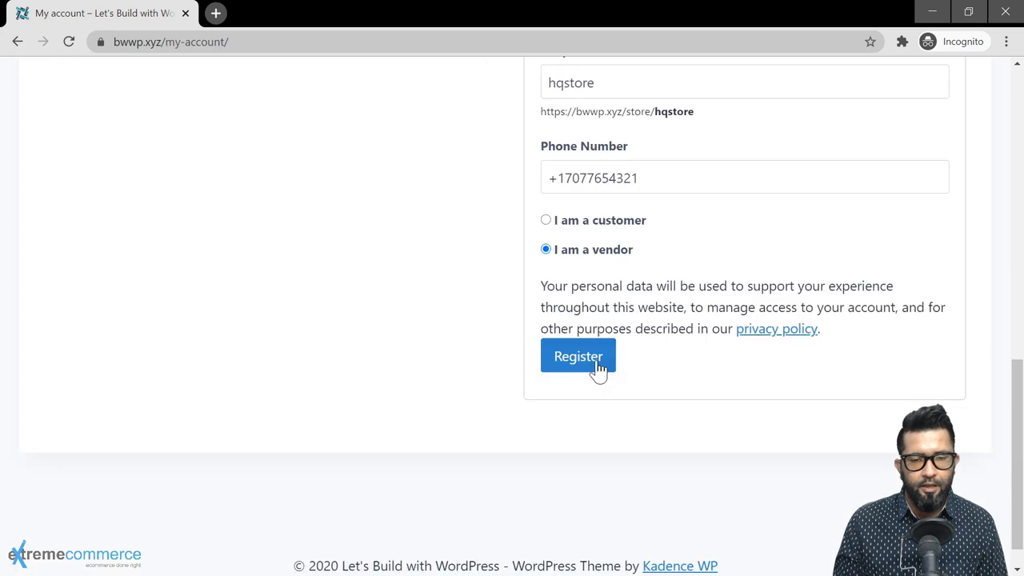
pyautogui.click(604, 354)
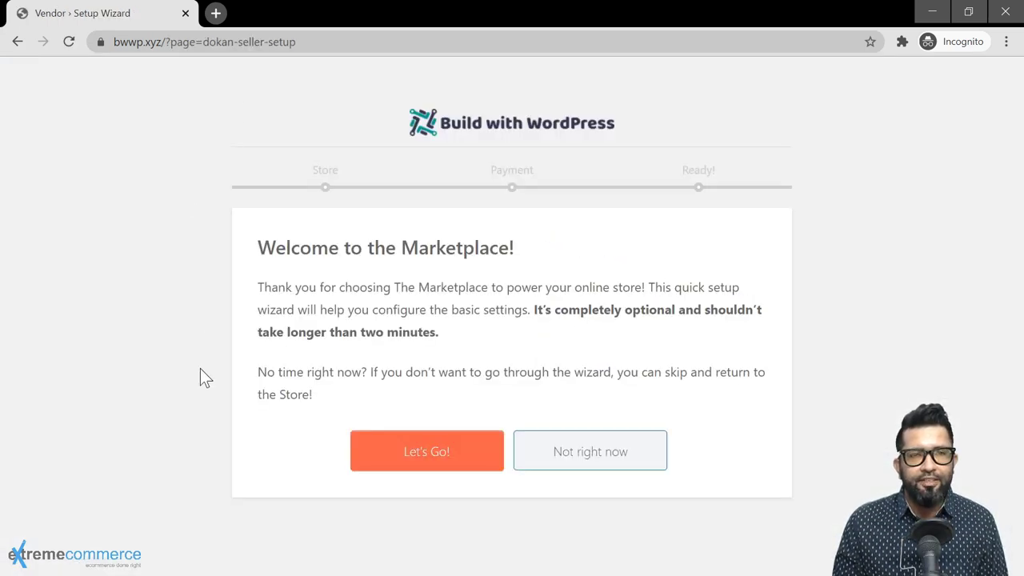
# Start the vendor setup wizard and complete Store Setup with the store's address, keeping 10 products per page and the email address hidden.
pyautogui.click(416, 462)
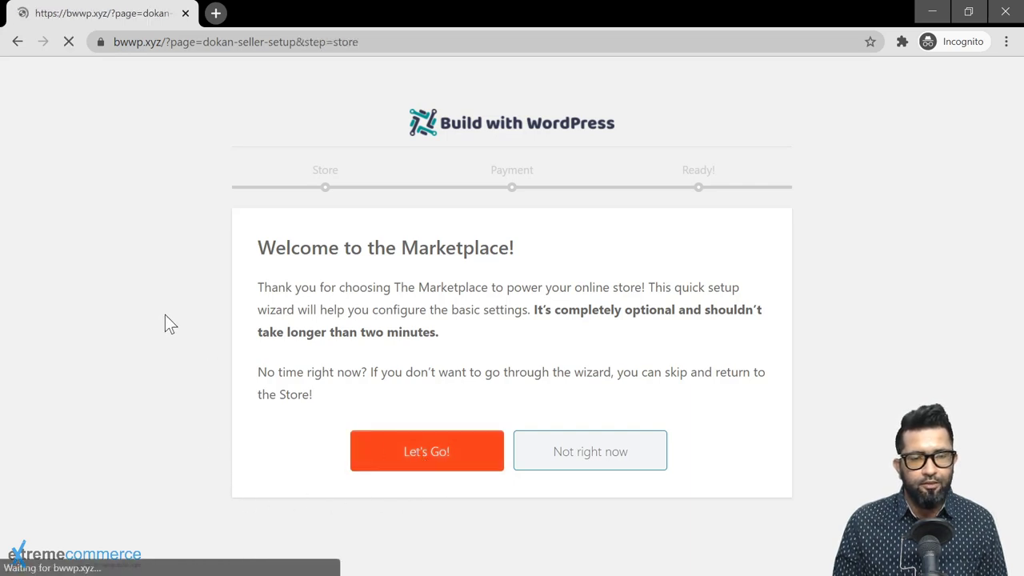
pyautogui.scroll(-1, 176, 263)
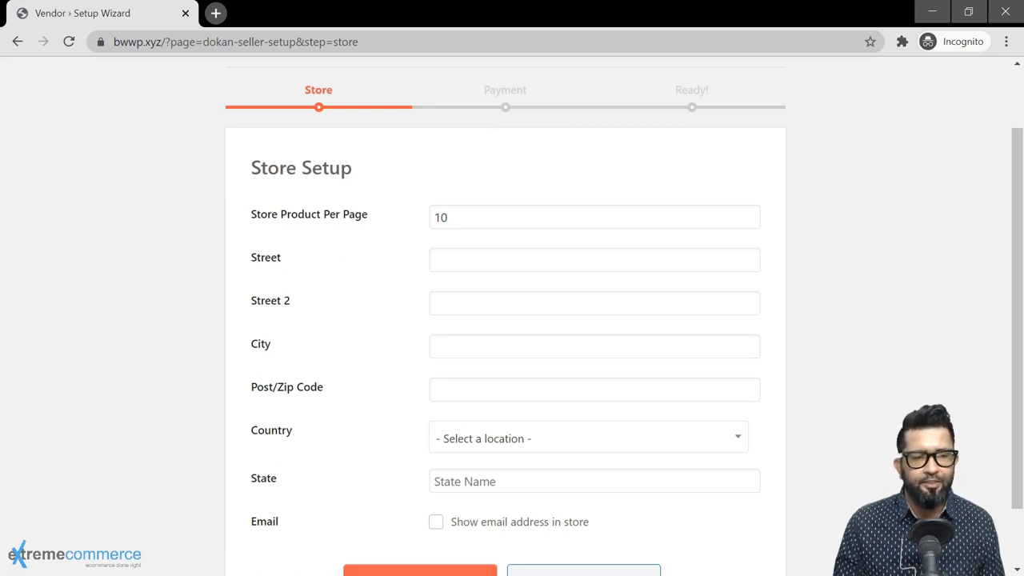
pyautogui.click(436, 260)
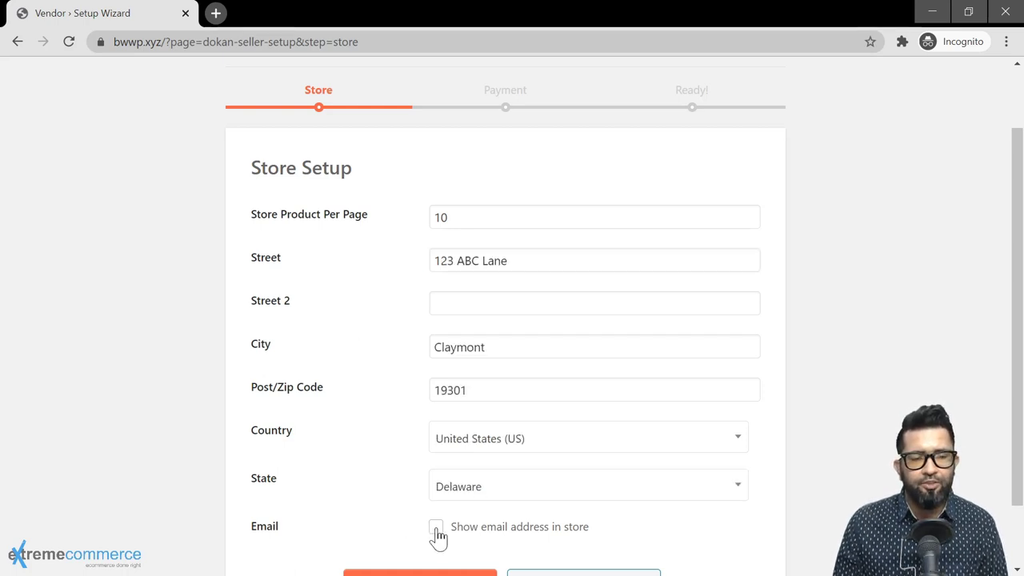
pyautogui.scroll(-1, 411, 512)
pyautogui.click(417, 513)
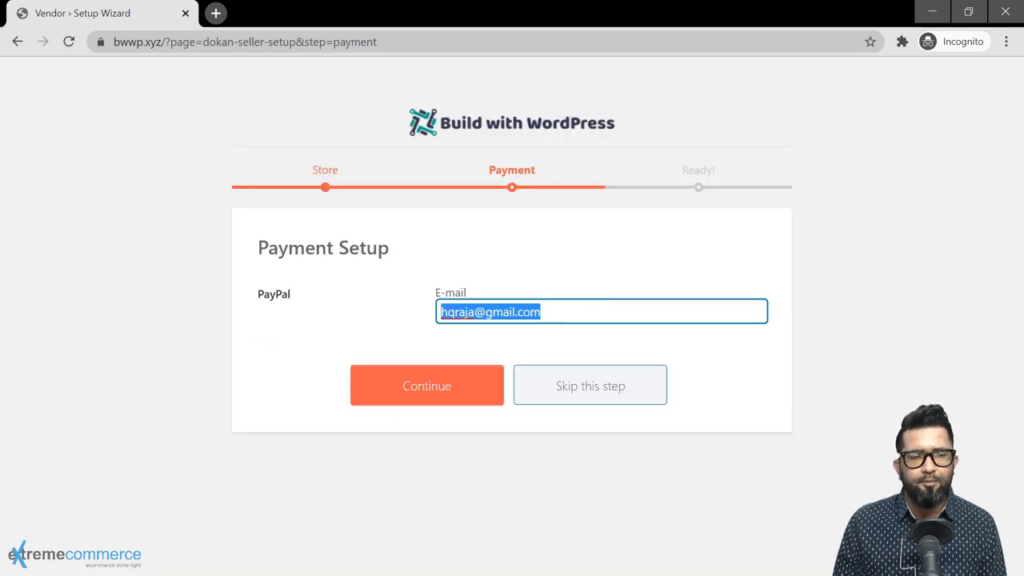
# Keep the vendor's PayPal e-mail in Payment Setup, finish the wizard, and go to the store dashboard.
pyautogui.click(494, 335)
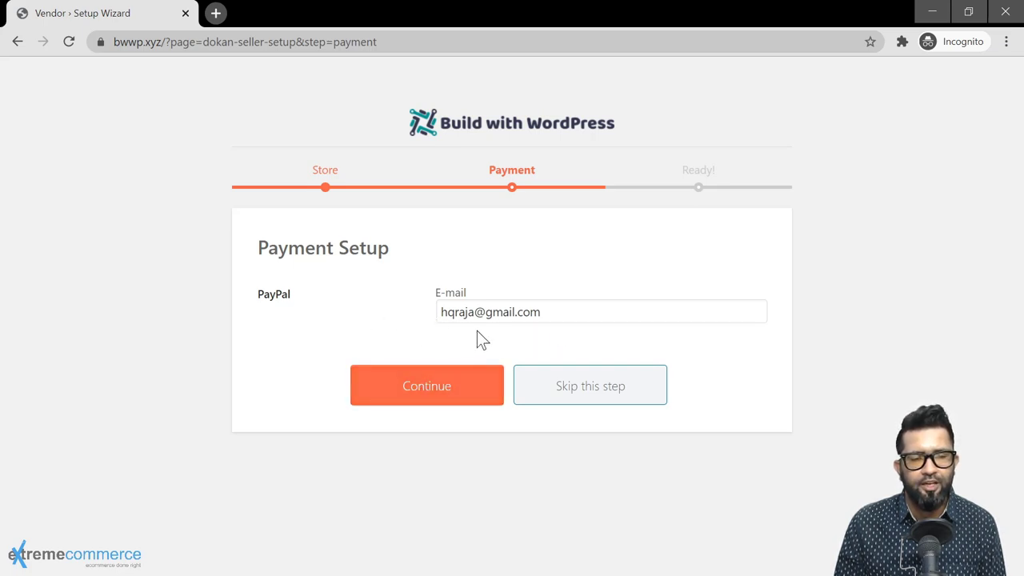
pyautogui.click(422, 386)
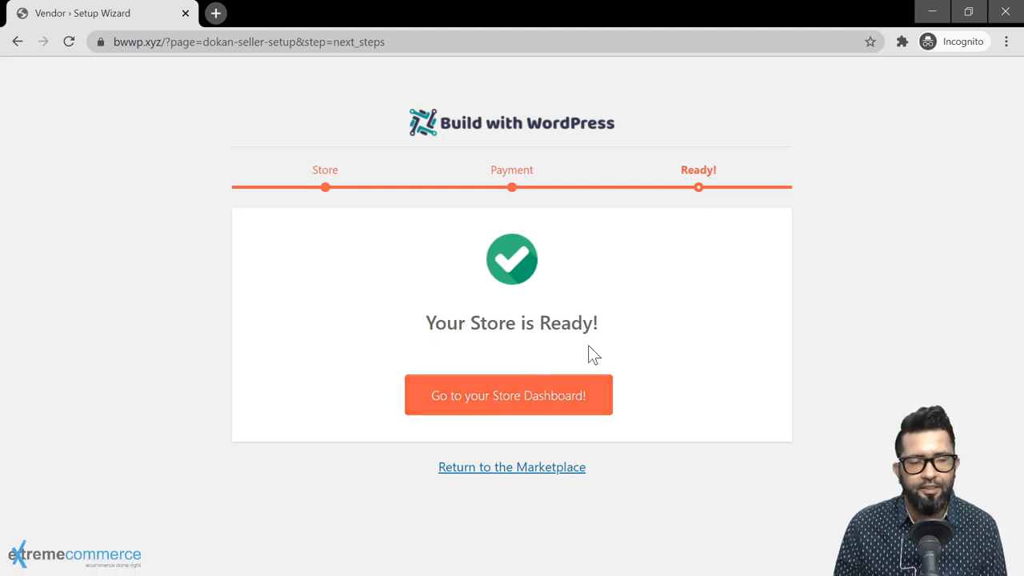
pyautogui.click(520, 402)
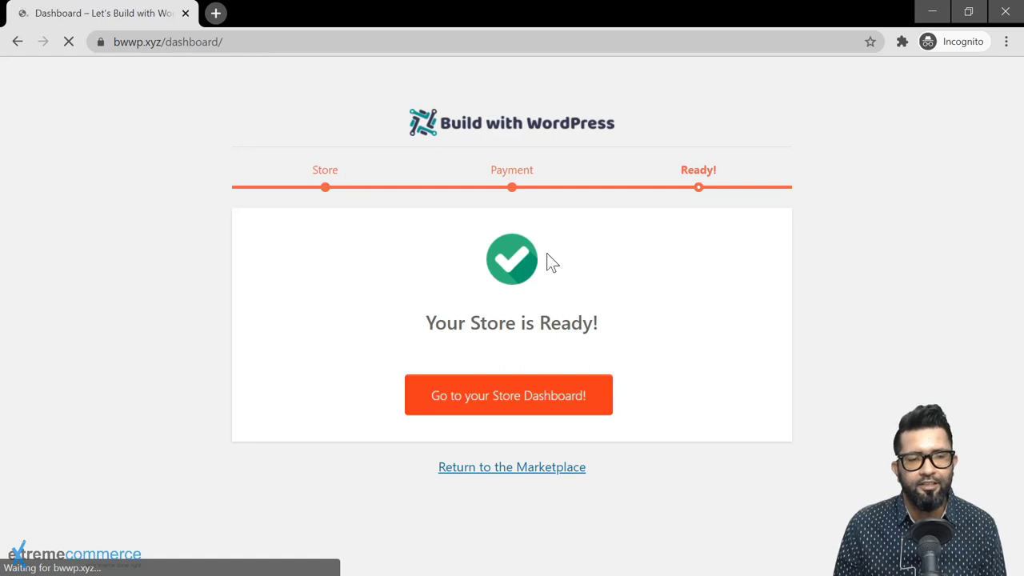
# Look over the vendor dashboard's sales, earnings, orders and products summaries.
pyautogui.scroll(-2, 334, 296)
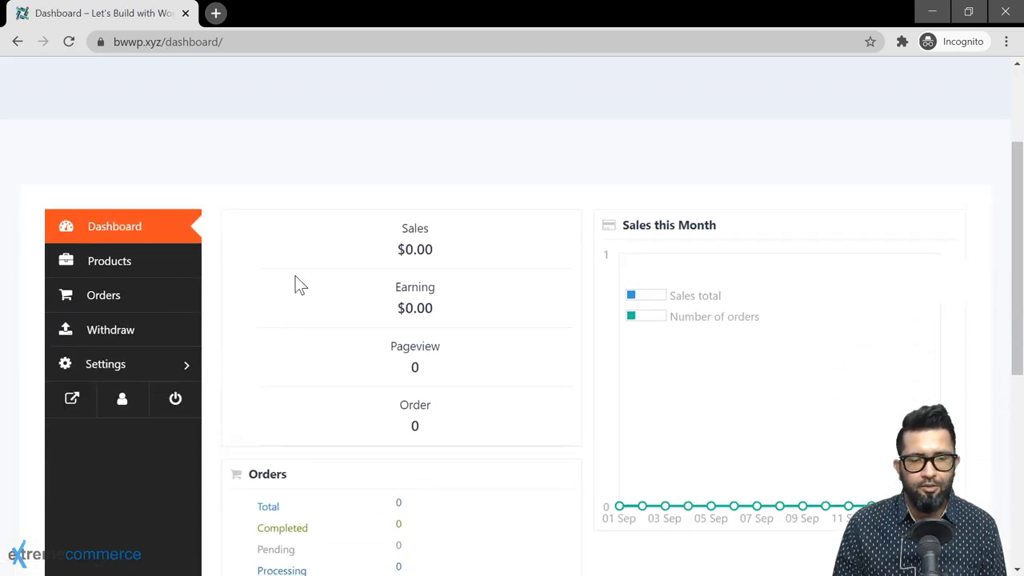
pyautogui.scroll(-1, 325, 280)
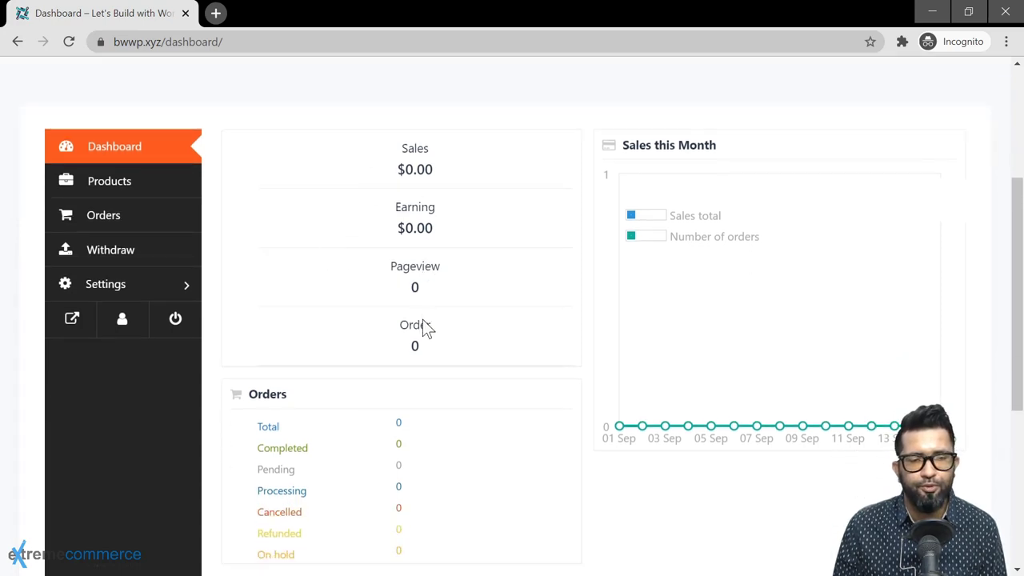
pyautogui.scroll(-1, 464, 374)
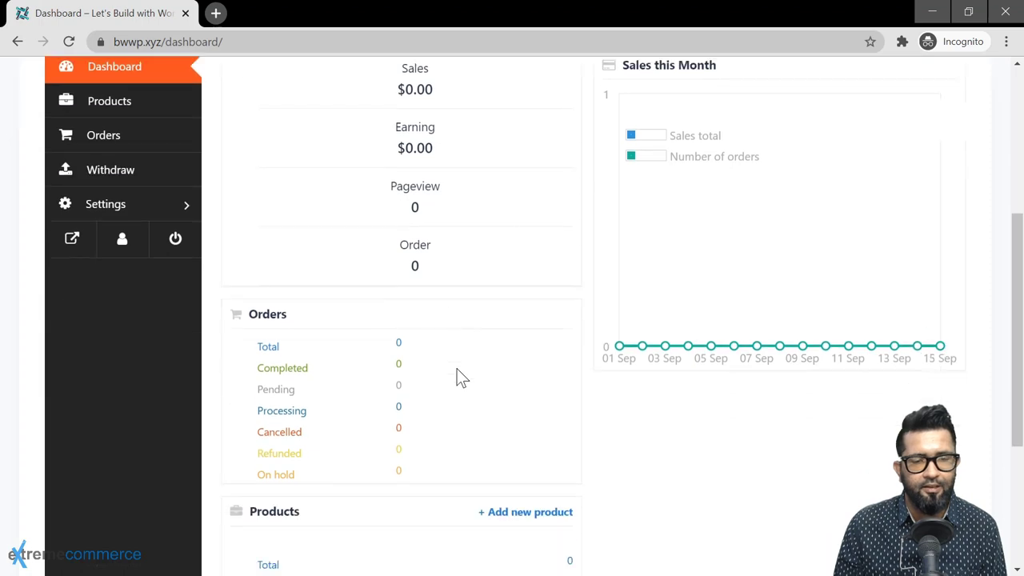
pyautogui.scroll(-3, 461, 377)
pyautogui.scroll(5, 458, 377)
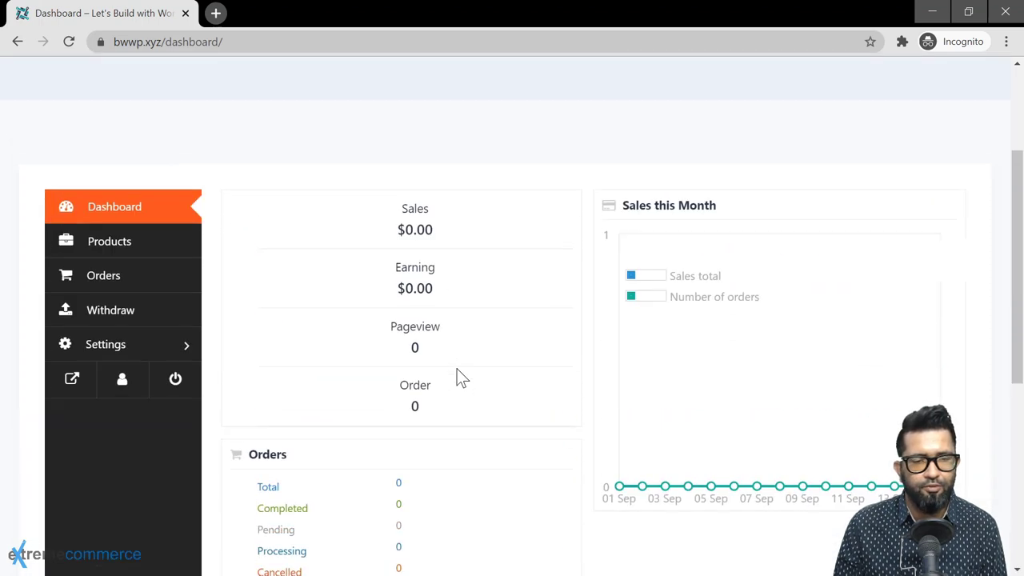
# Look through the vendor's Products, Orders and Withdraw pages.
pyautogui.click(122, 250)
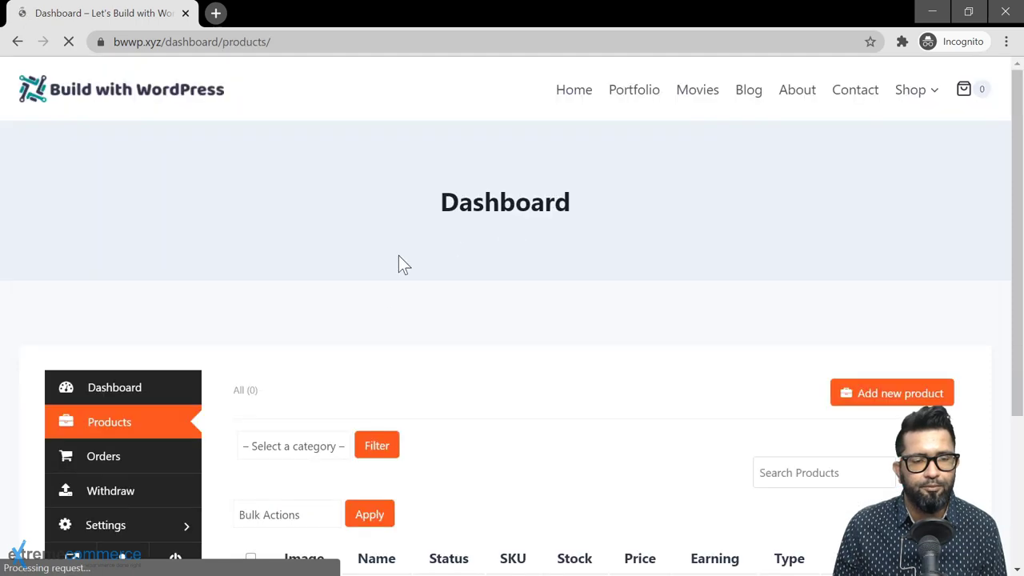
pyautogui.scroll(-3, 396, 268)
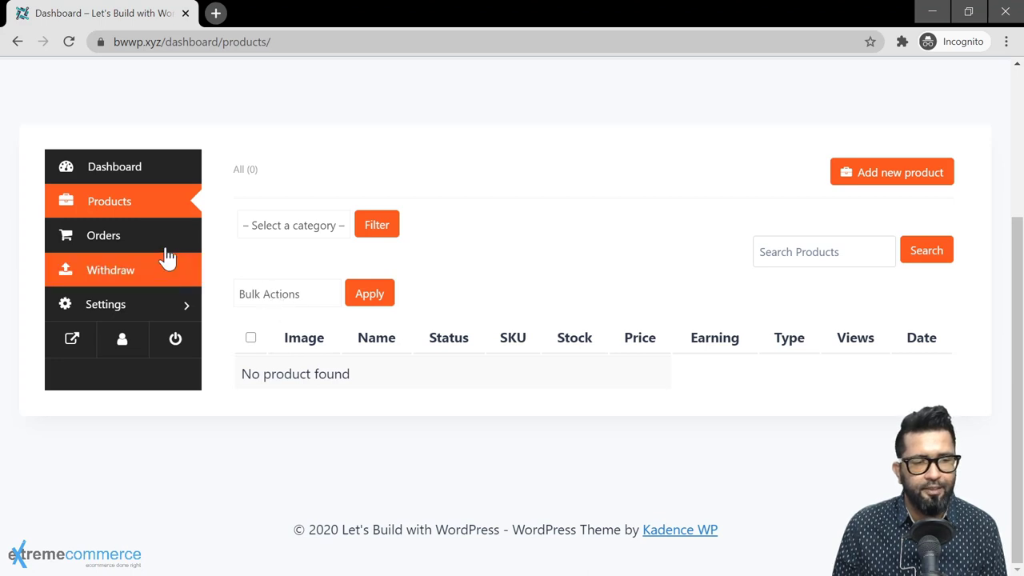
pyautogui.click(116, 240)
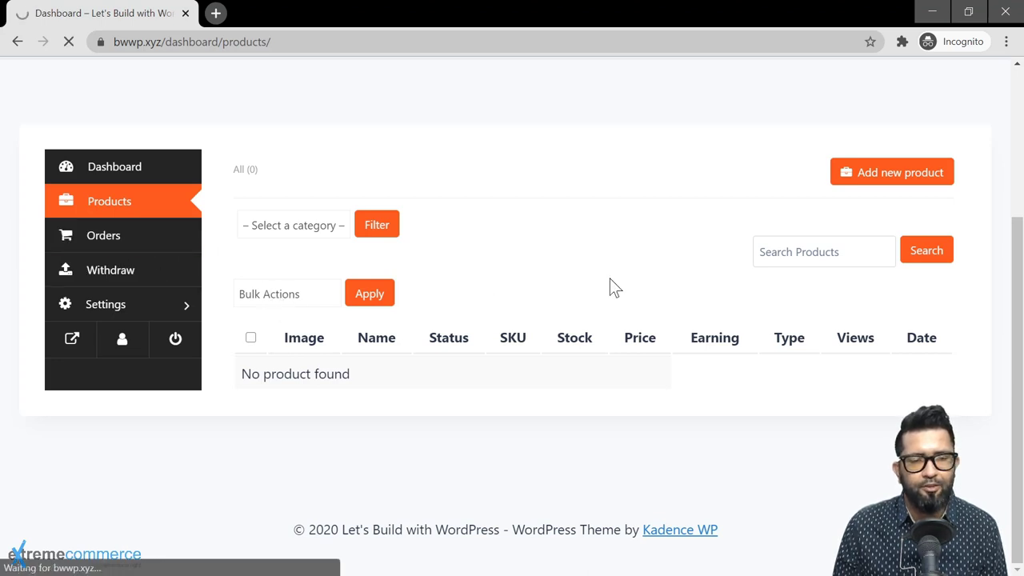
pyautogui.scroll(-3, 416, 400)
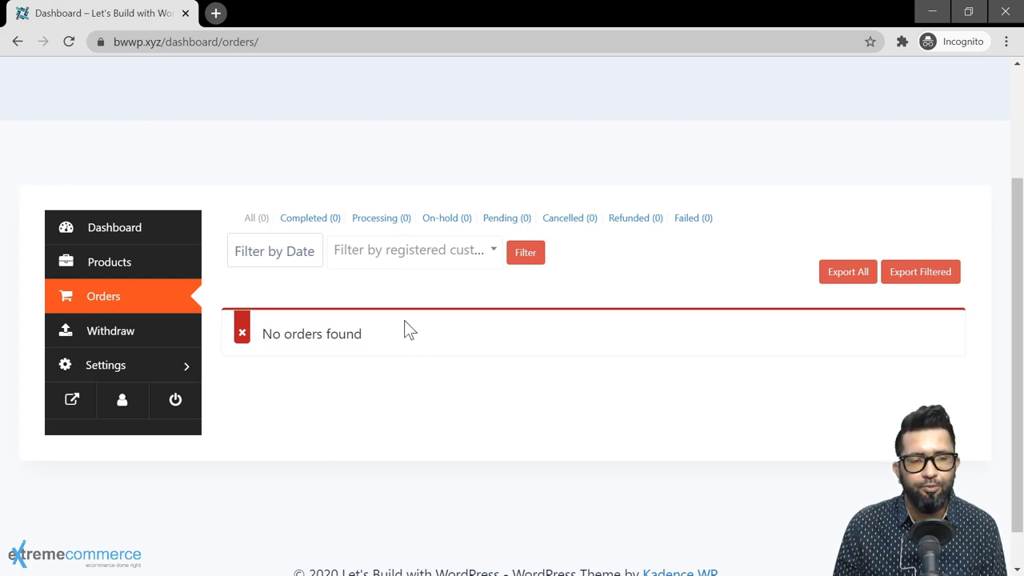
pyautogui.click(91, 333)
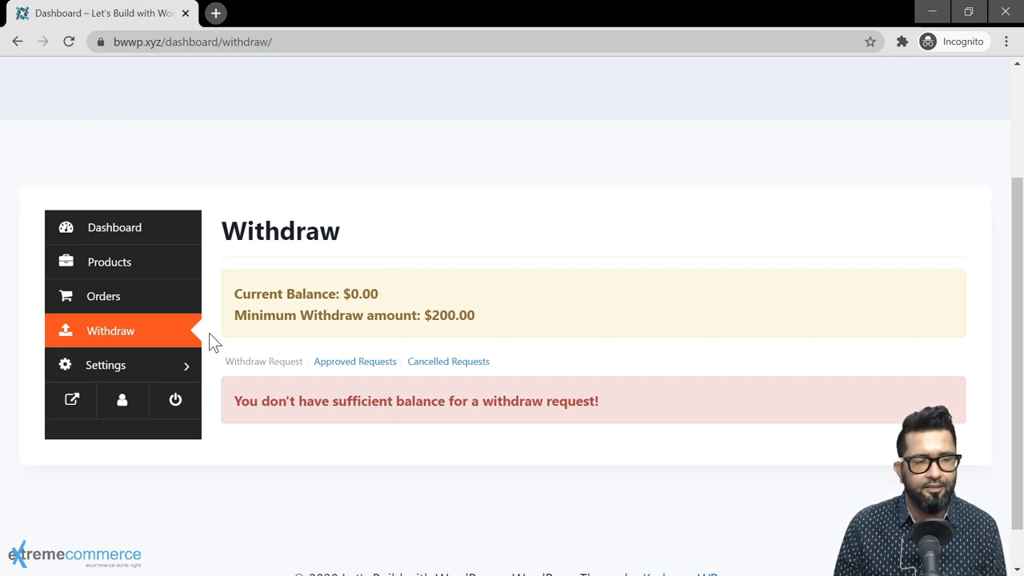
# Open the vendor's Store settings and review the banner, profile picture, store name, address, phone and display options.
pyautogui.click(146, 373)
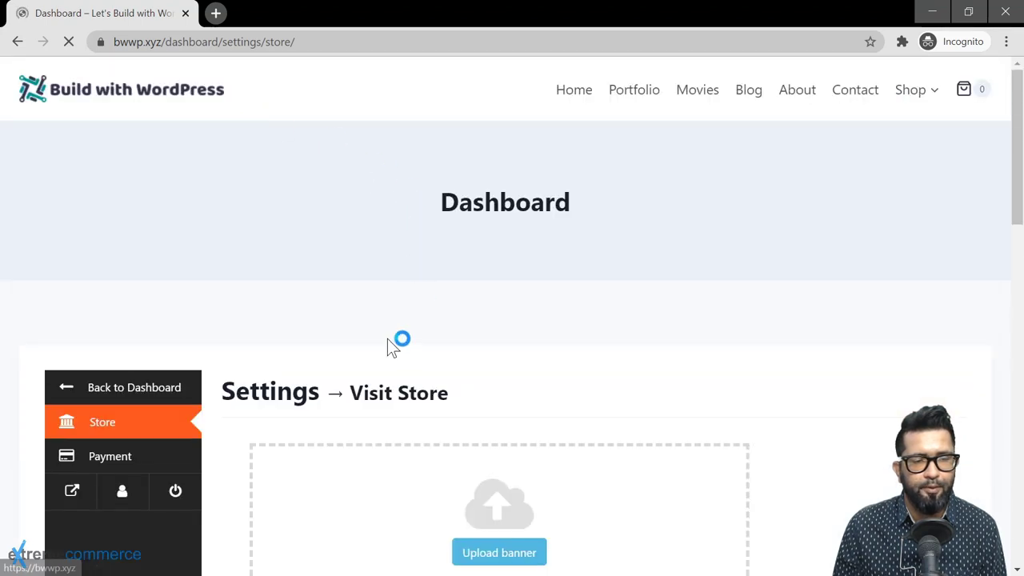
pyautogui.scroll(-4, 387, 338)
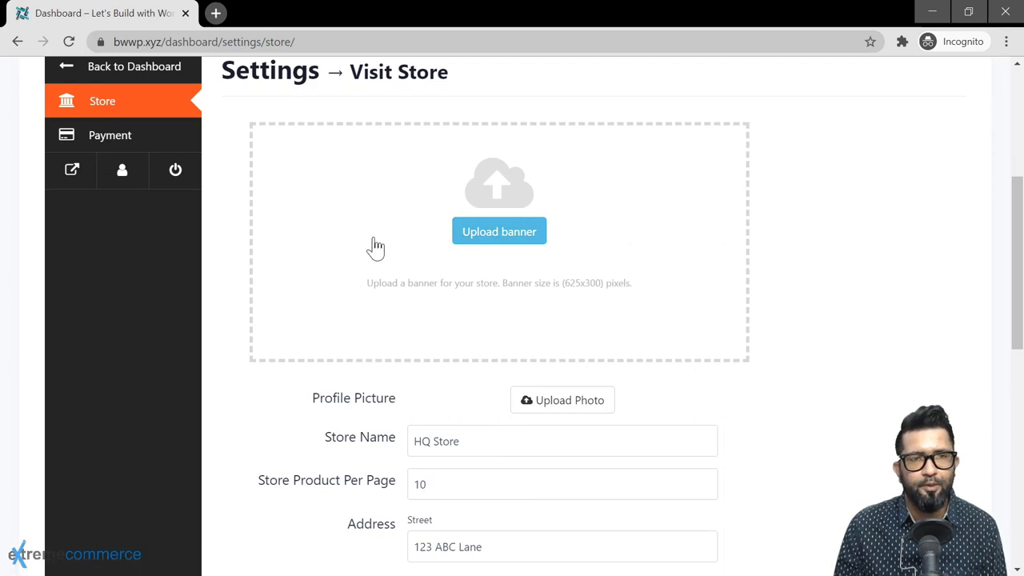
pyautogui.scroll(-1, 438, 292)
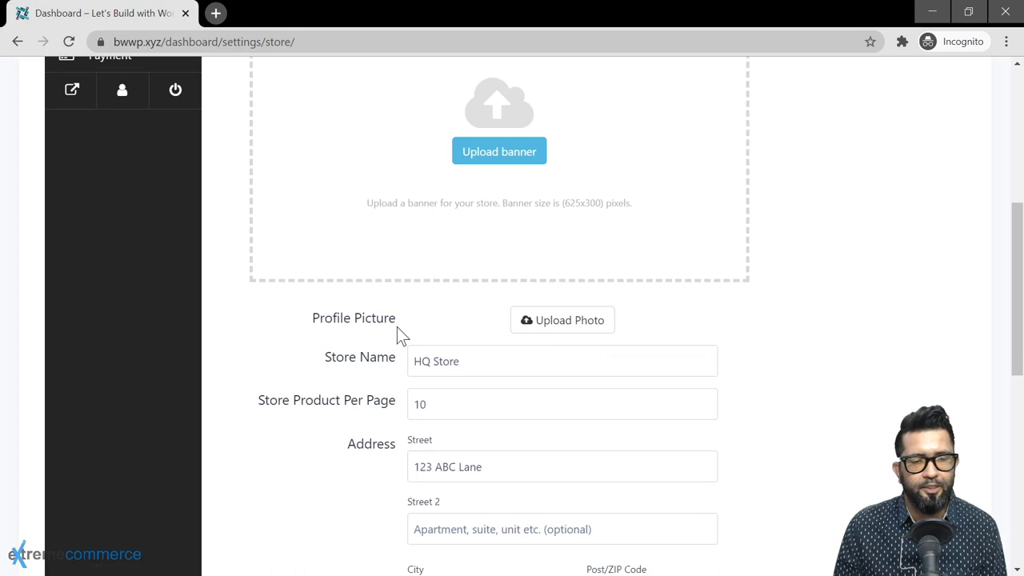
pyautogui.scroll(-2, 397, 326)
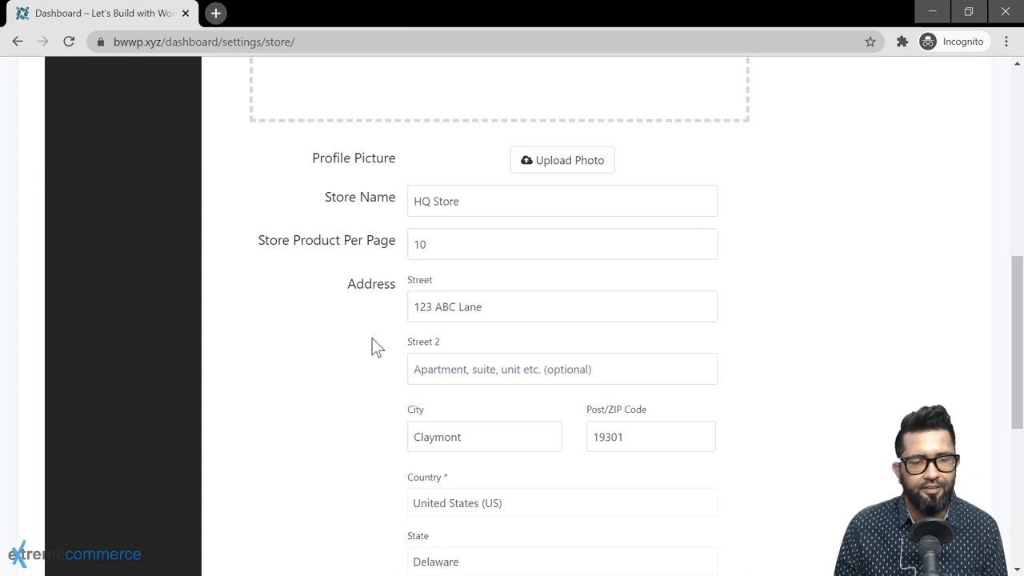
pyautogui.scroll(-1, 375, 328)
pyautogui.scroll(-2, 544, 275)
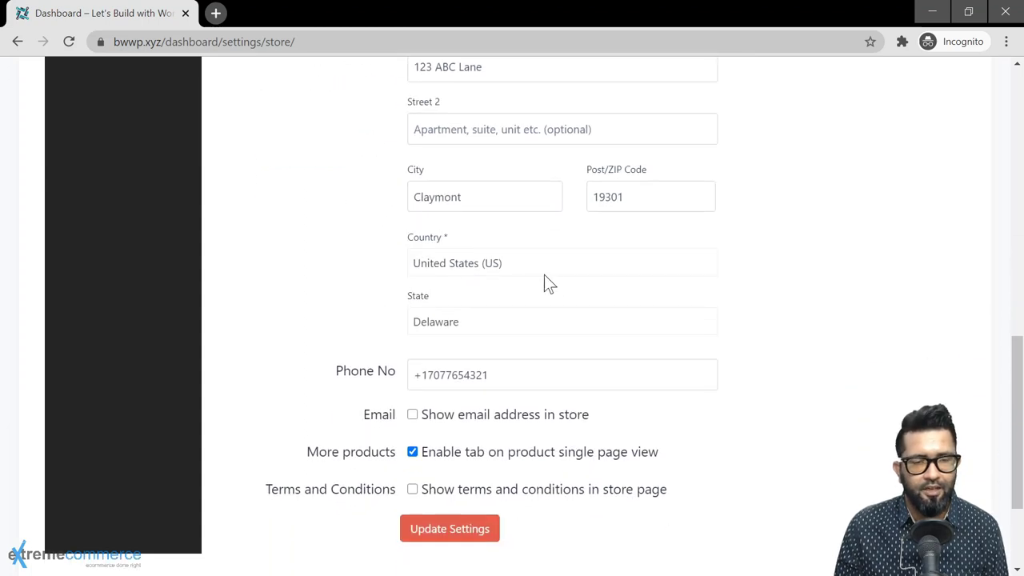
pyautogui.scroll(-1, 362, 347)
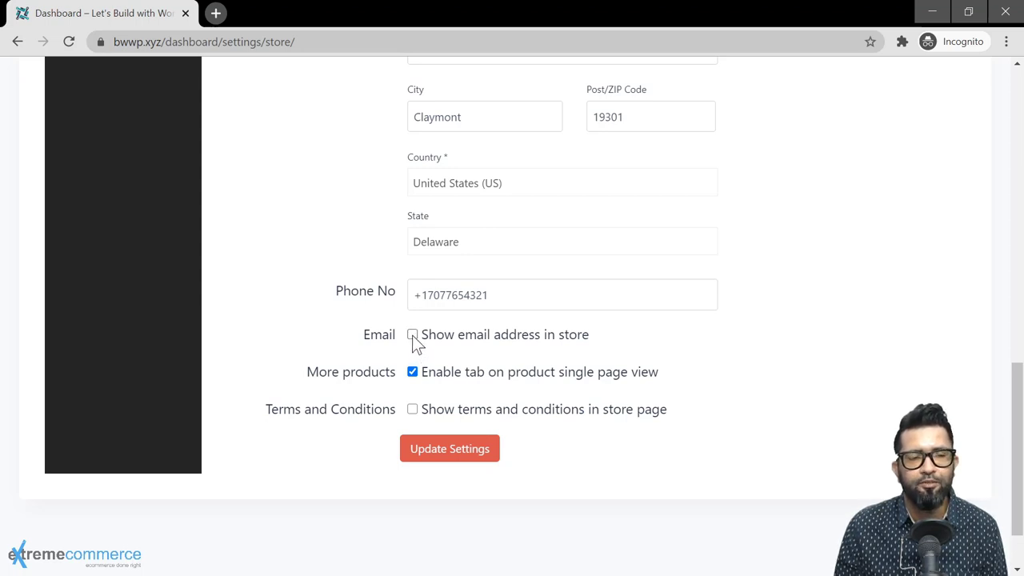
# Enable "Show terms and conditions in store page" and place the text cursor in the TOC Details editor.
pyautogui.click(412, 409)
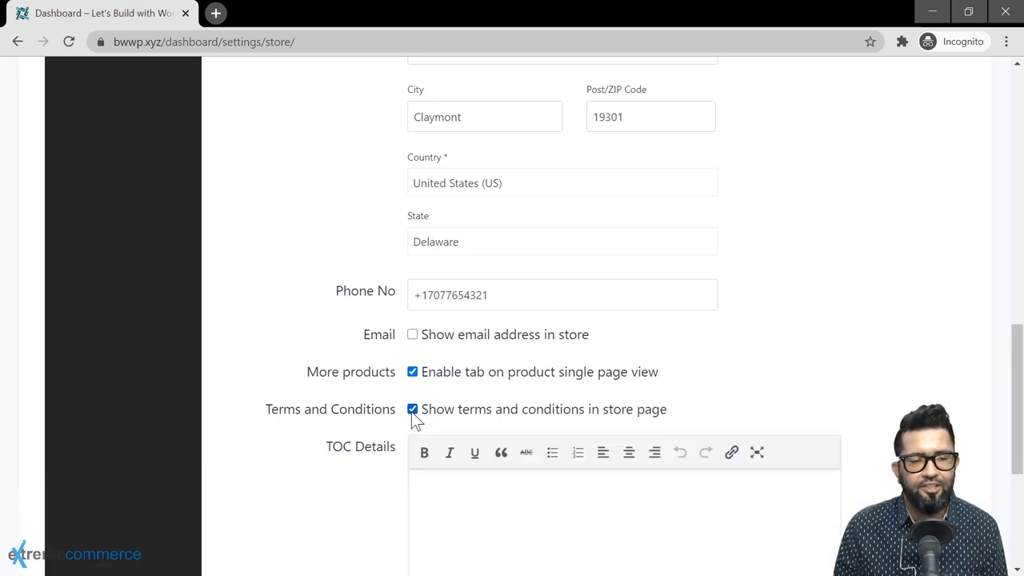
pyautogui.scroll(-2, 363, 472)
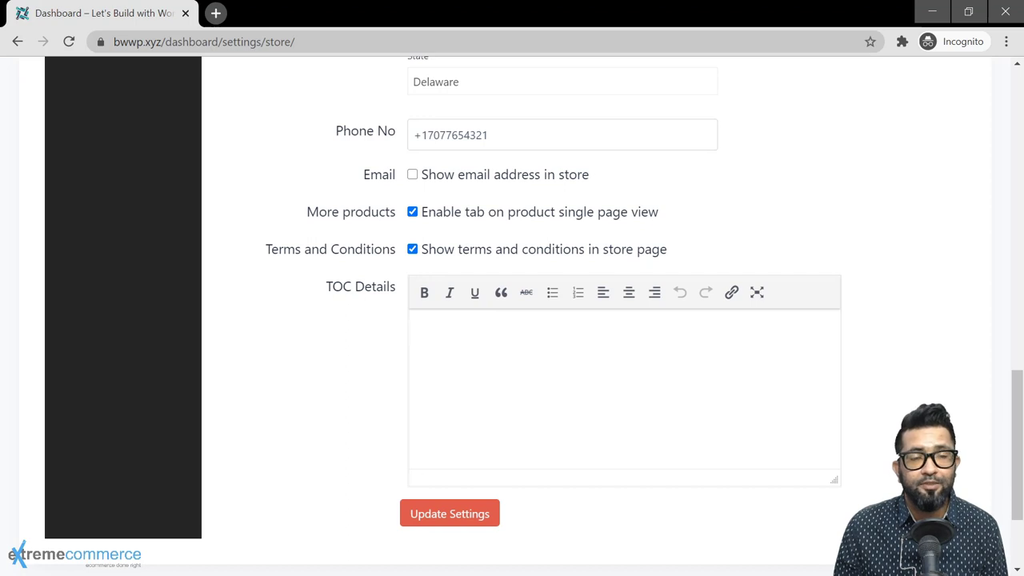
pyautogui.click(480, 360)
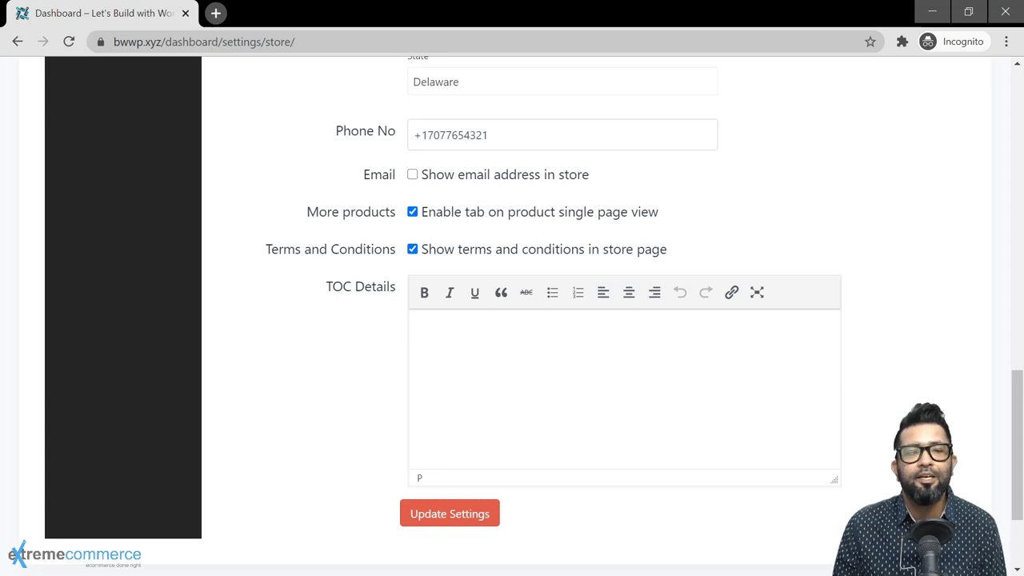
# Disable the "Show terms and conditions in store page" option in the vendor's store settings.
pyautogui.scroll(-2, 355, 329)
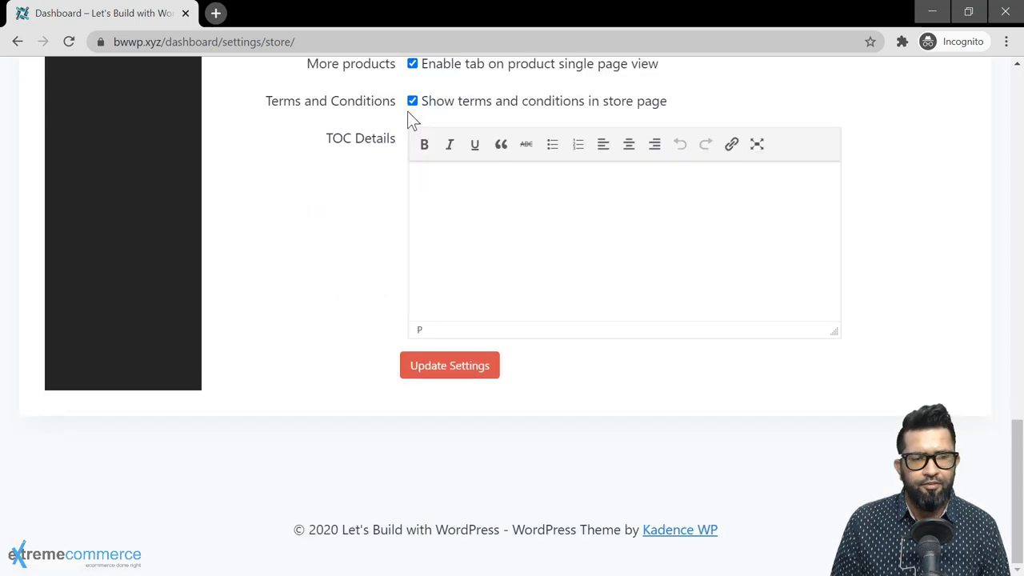
pyautogui.click(413, 101)
# Upload the "Click & drag to move me around." image as the store banner, skipping the crop.
pyautogui.scroll(7, 355, 239)
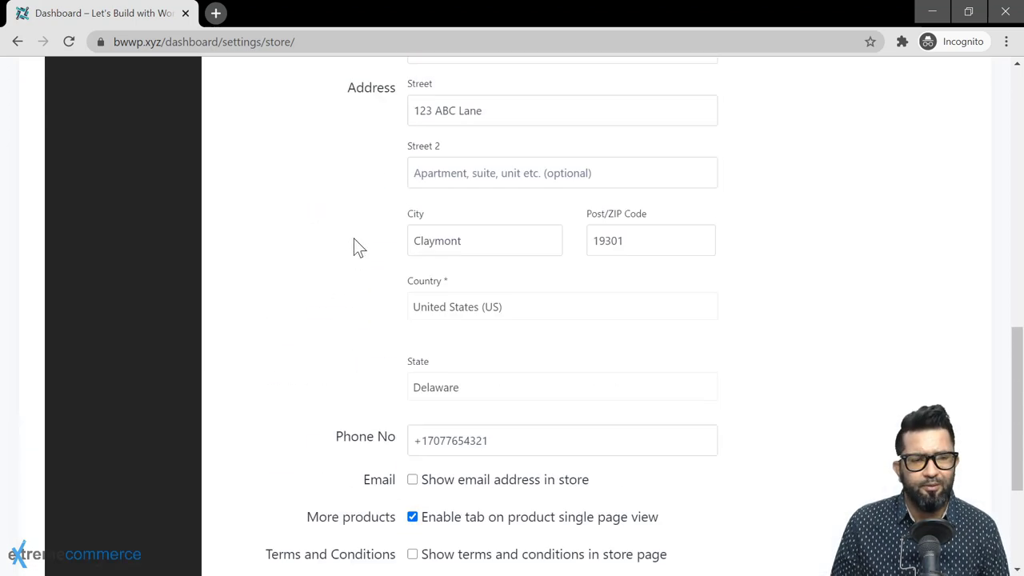
pyautogui.scroll(1, 481, 240)
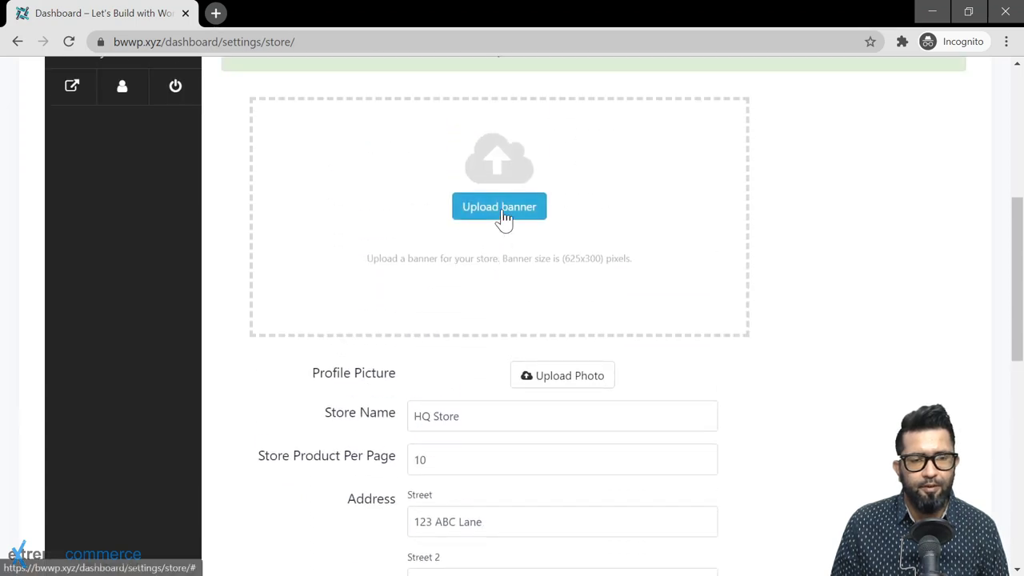
pyautogui.click(501, 209)
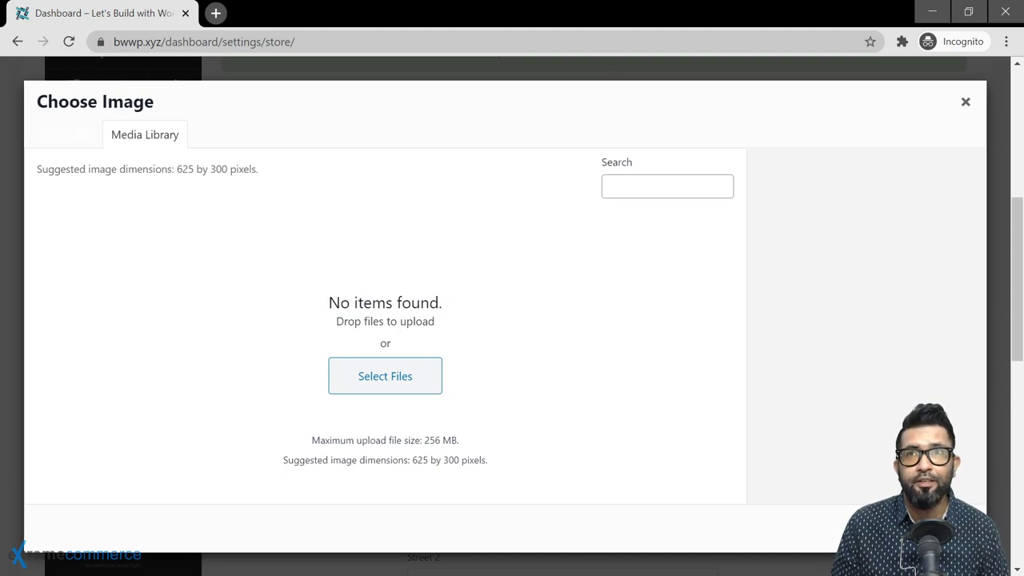
pyautogui.click(944, 529)
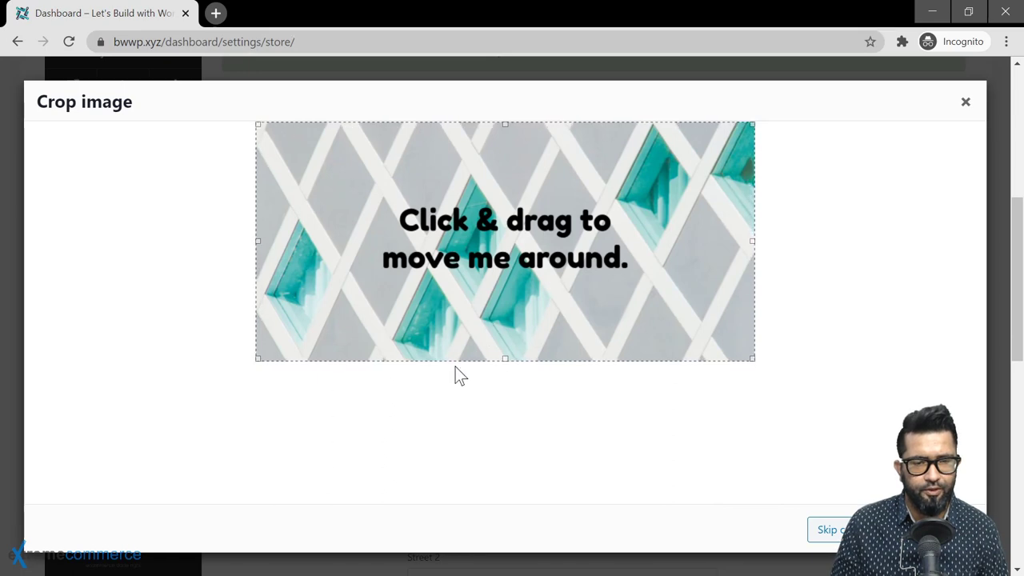
pyautogui.click(838, 541)
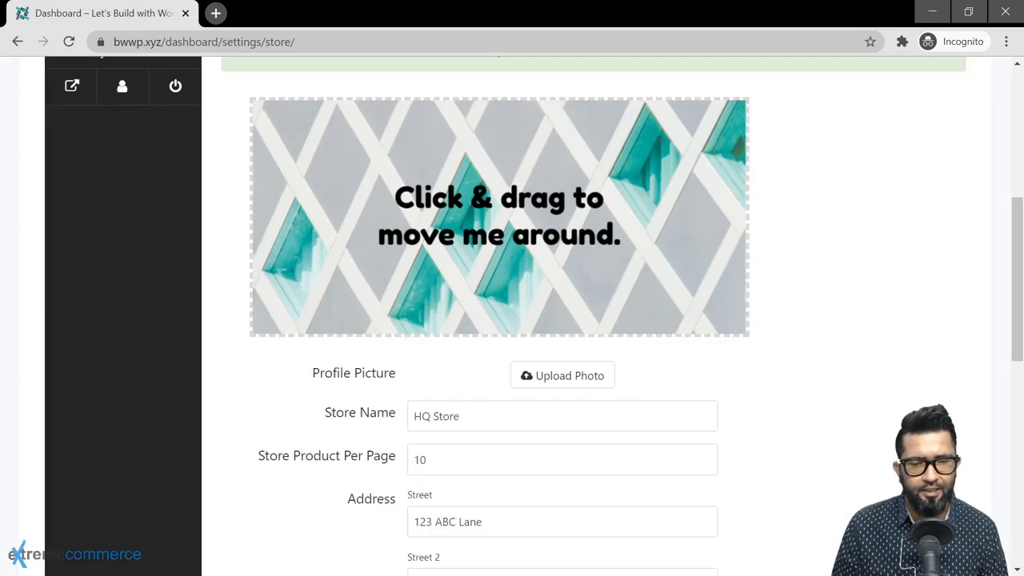
# Upload BWWP-Icon.png as the store's profile picture and save the store settings.
pyautogui.click(568, 377)
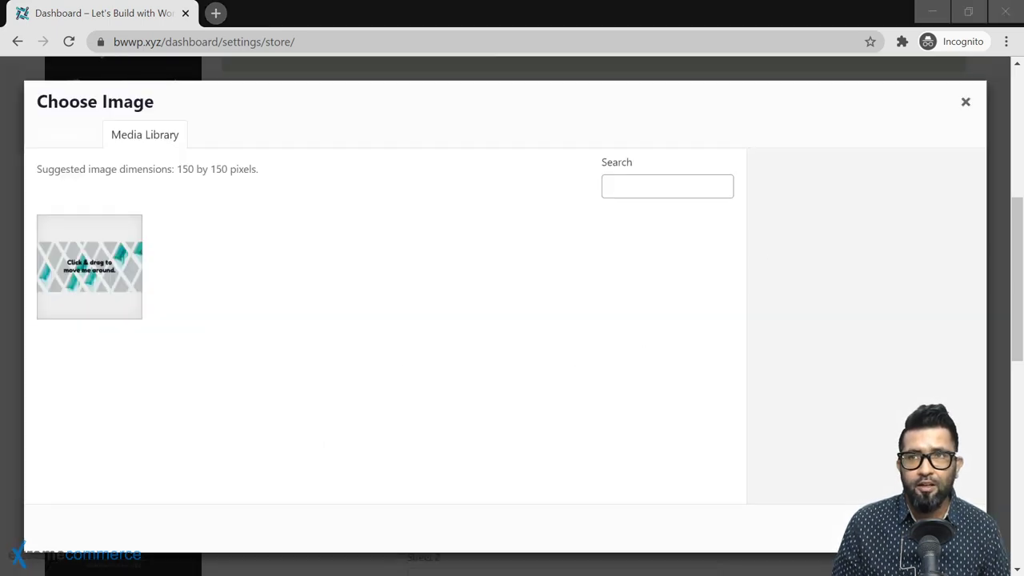
pyautogui.moveTo(480, 4); pyautogui.dragTo(233, 280)
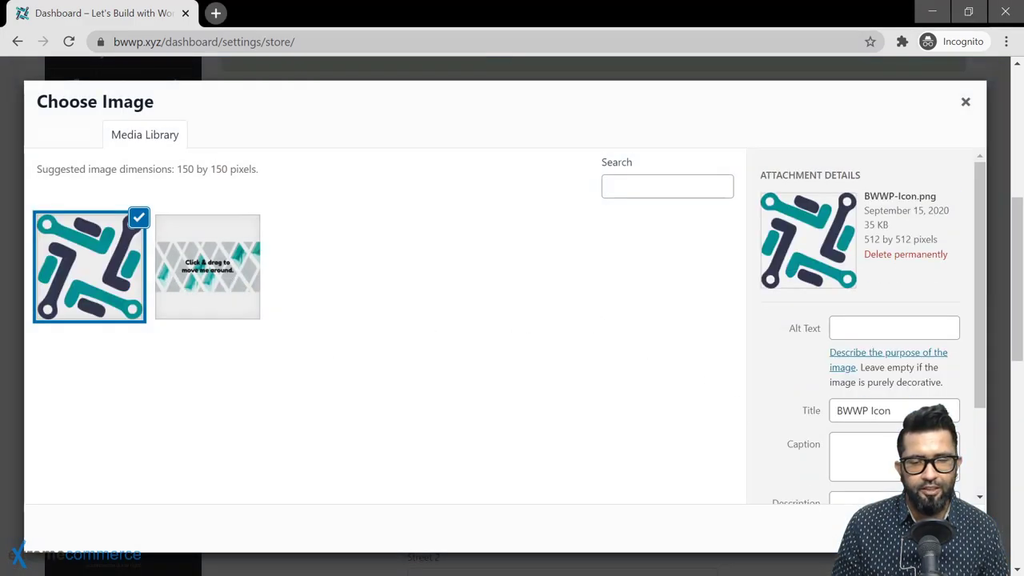
pyautogui.click(940, 529)
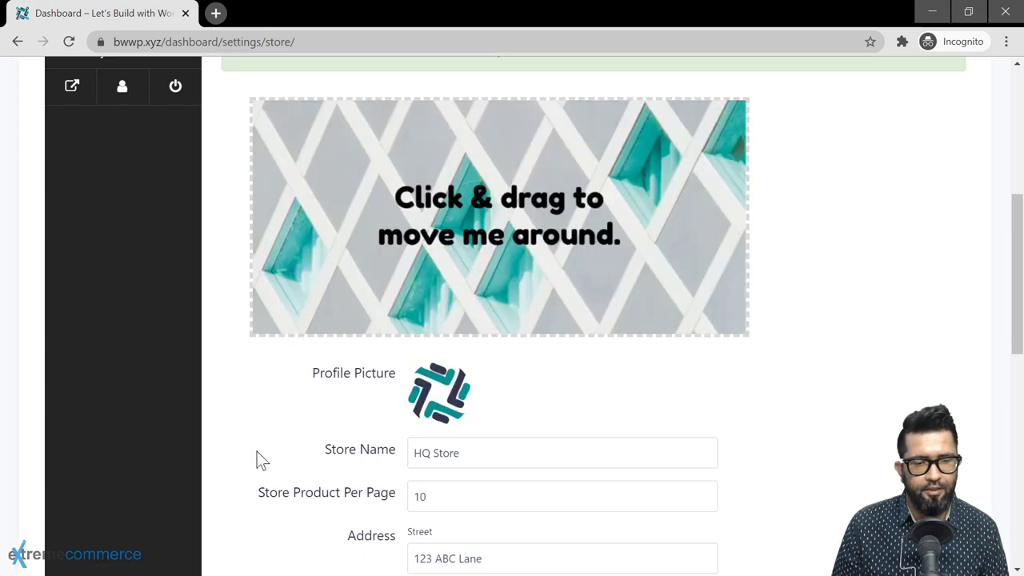
pyautogui.scroll(-8, 240, 438)
pyautogui.click(438, 406)
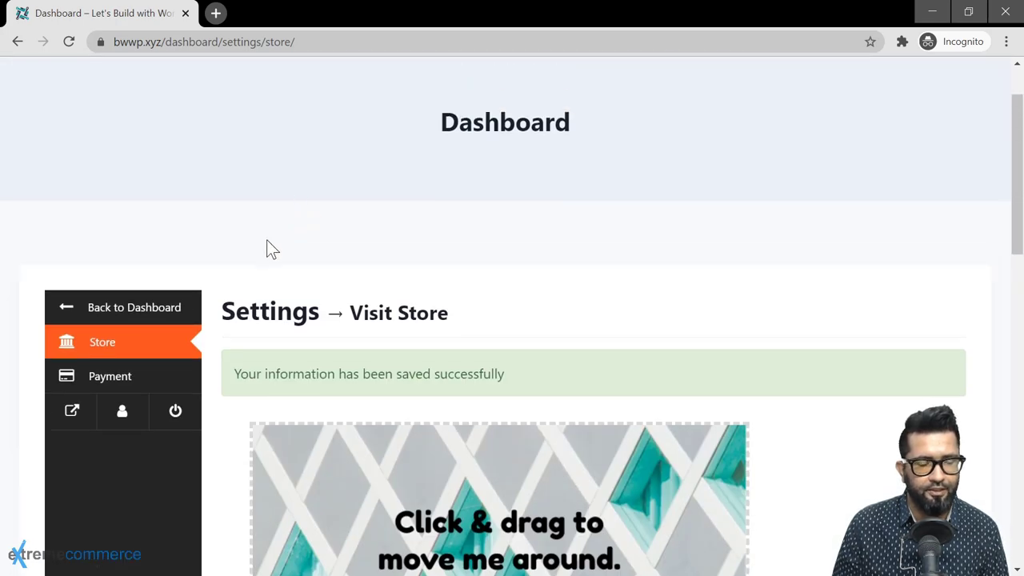
# Open the vendor's public store page in a new browser tab and review its banner, profile picture, contact details and products area.
pyautogui.rightClick(72, 414)
pyautogui.click(98, 418)
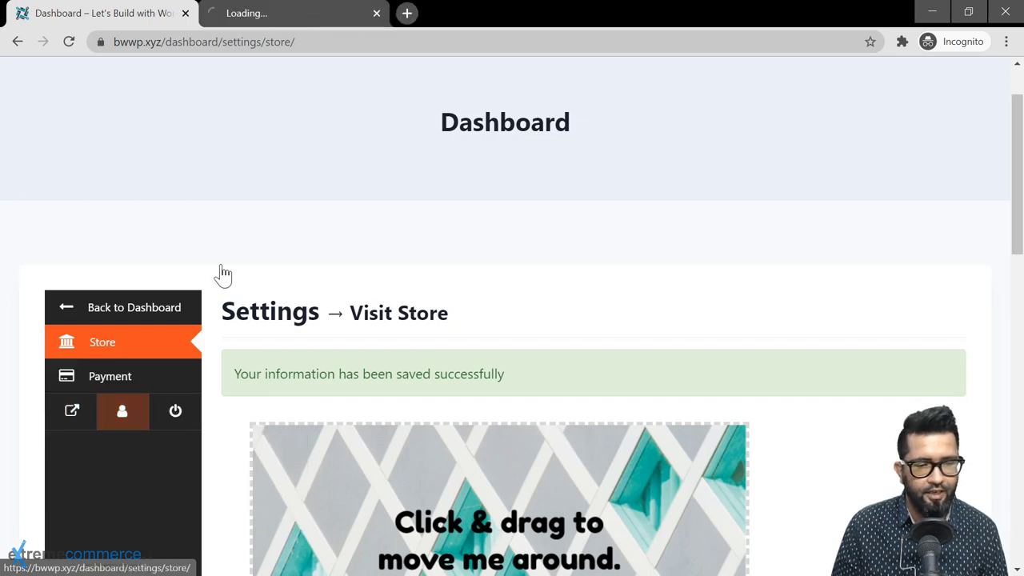
pyautogui.click(274, 23)
pyautogui.scroll(-2, 757, 196)
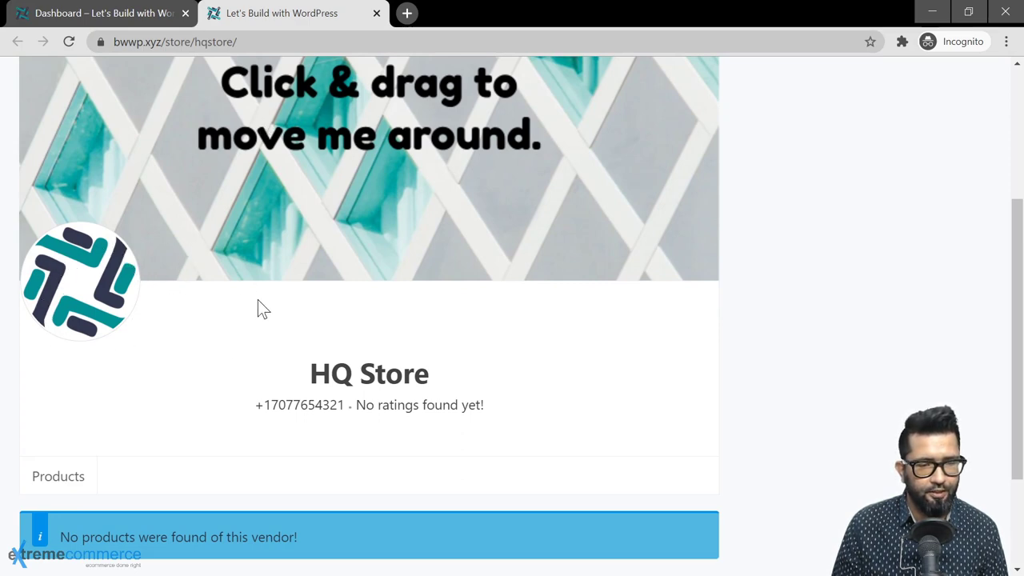
pyautogui.scroll(-2, 228, 344)
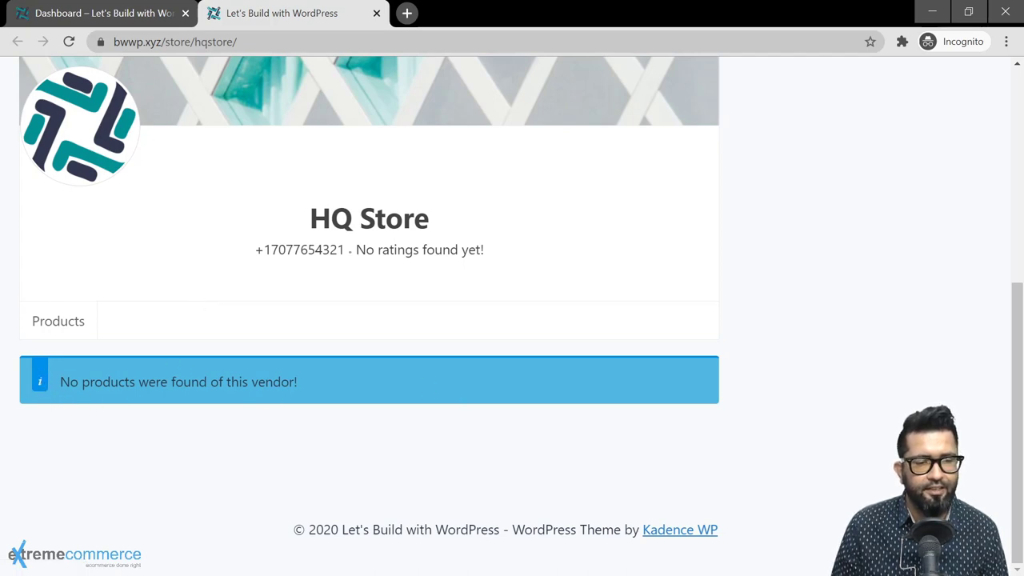
pyautogui.scroll(5, 470, 306)
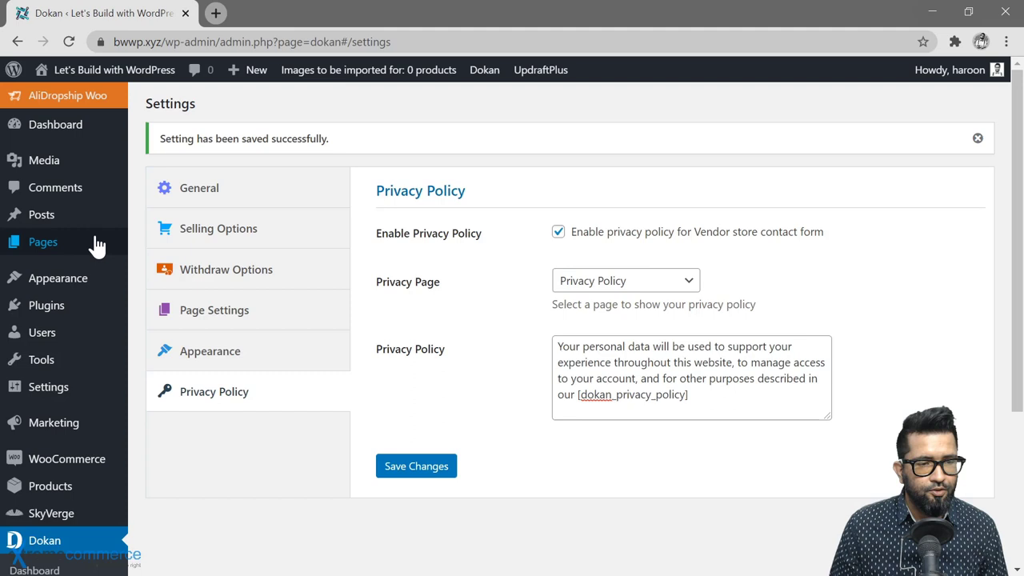
# Switch to the WordPress admin and open the published Store List page in a new browser tab.
pyautogui.moveTo(76, 245)
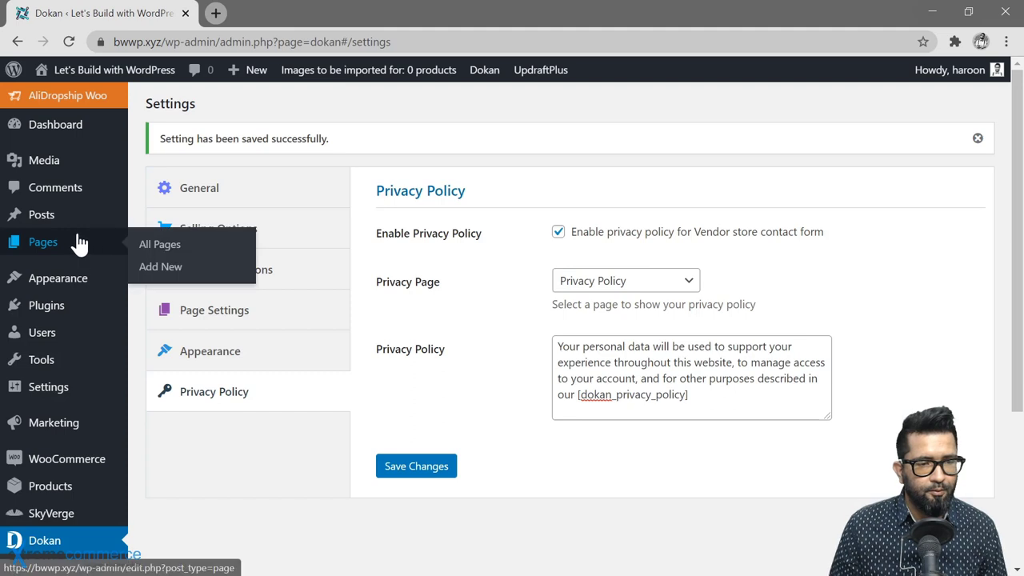
pyautogui.click(161, 247)
pyautogui.scroll(-1, 378, 278)
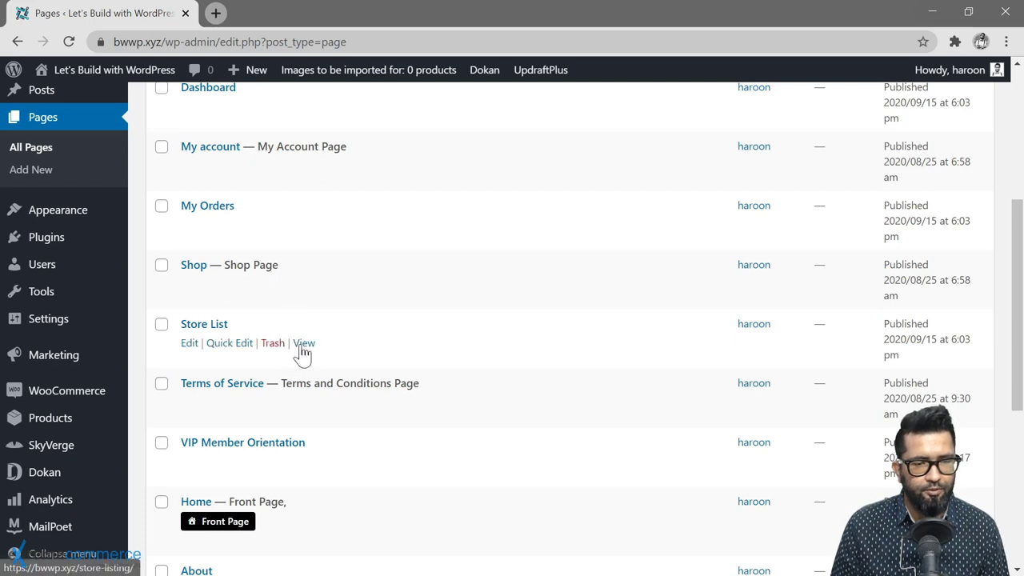
pyautogui.rightClick(302, 353)
pyautogui.click(324, 357)
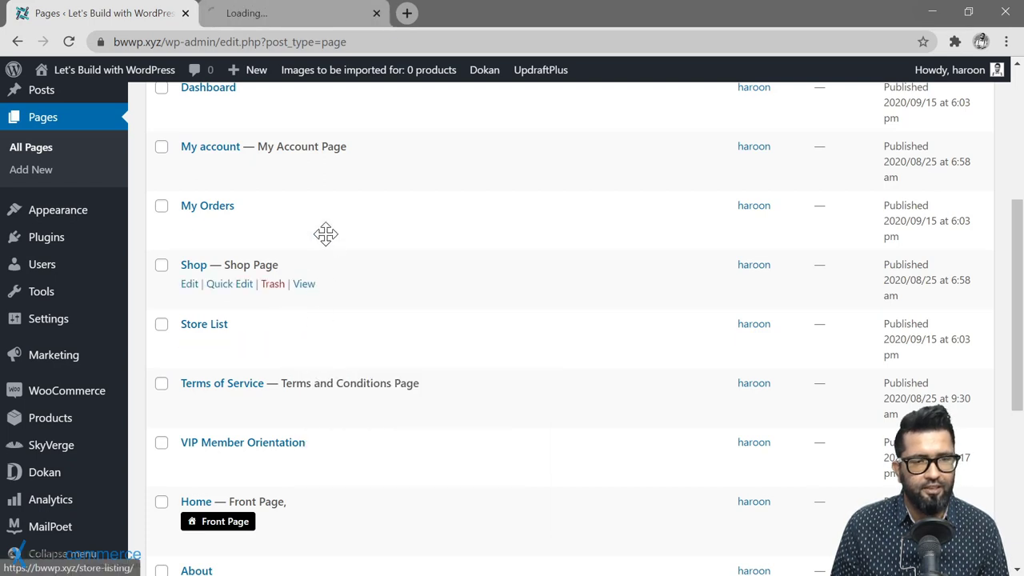
pyautogui.click(301, 19)
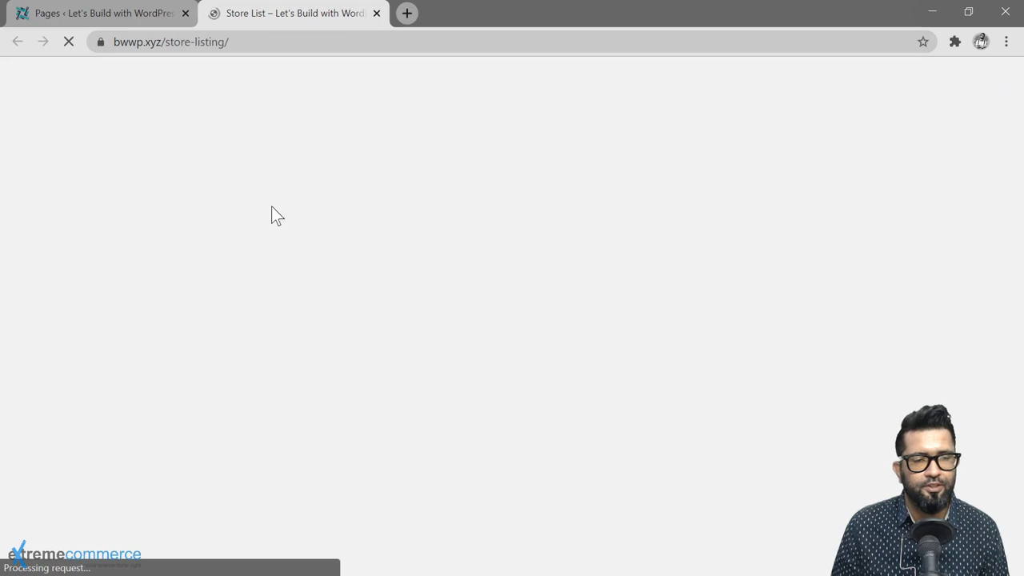
# Review the vendor cards on the Store List page and expand its vendor search filter.
pyautogui.scroll(-3, 481, 362)
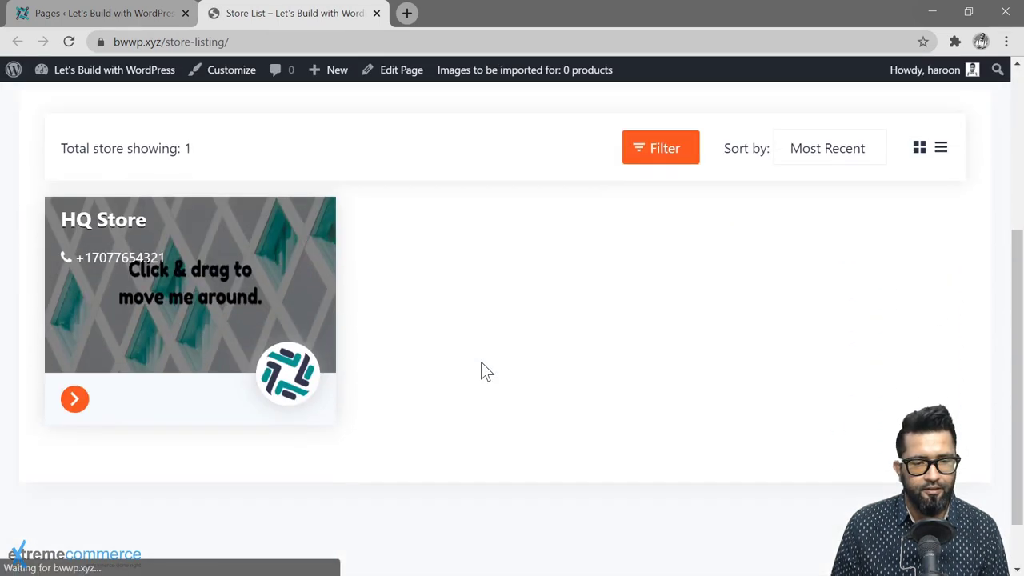
pyautogui.scroll(-1, 481, 362)
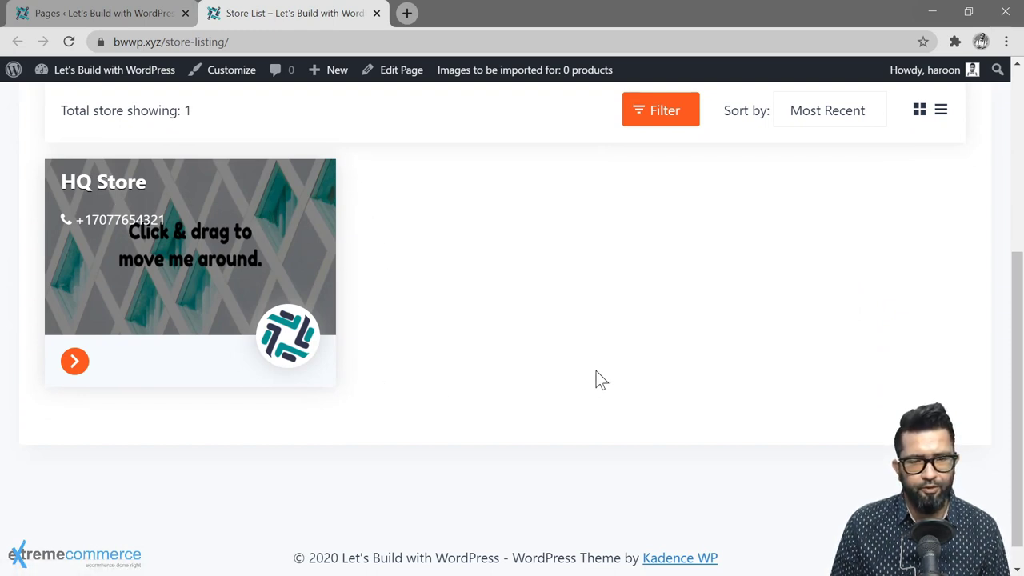
pyautogui.scroll(2, 713, 272)
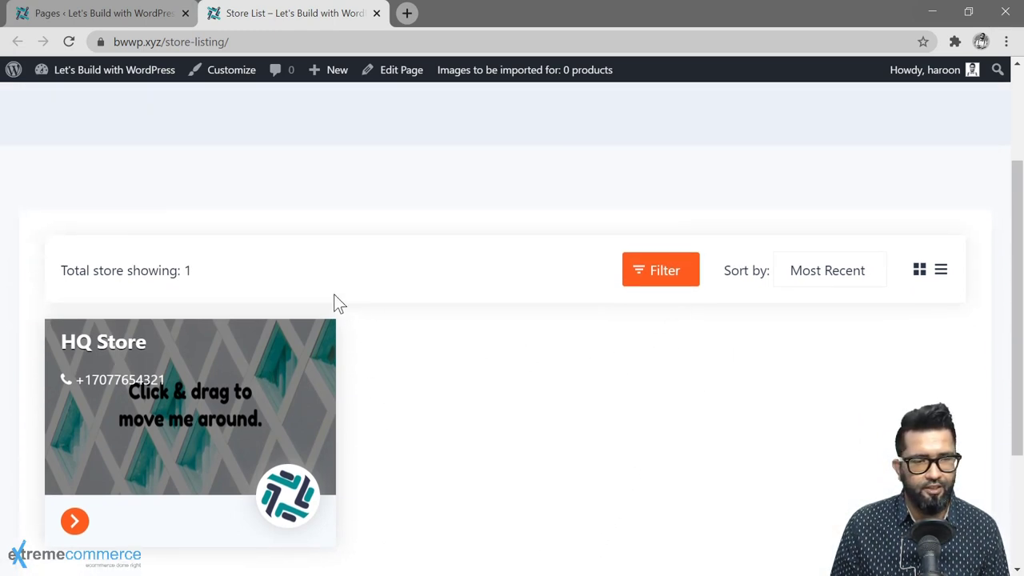
pyautogui.click(661, 277)
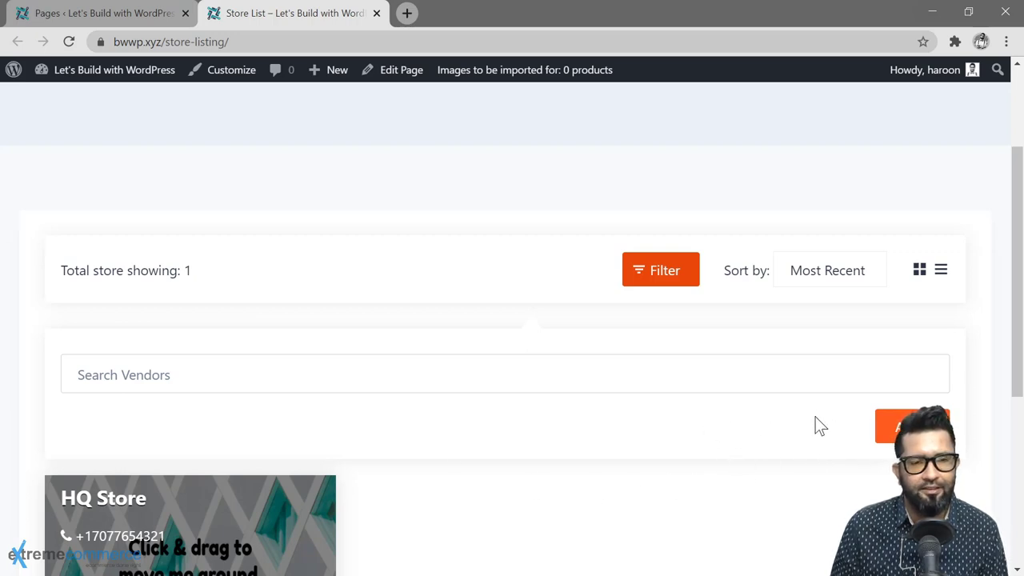
pyautogui.scroll(-4, 820, 425)
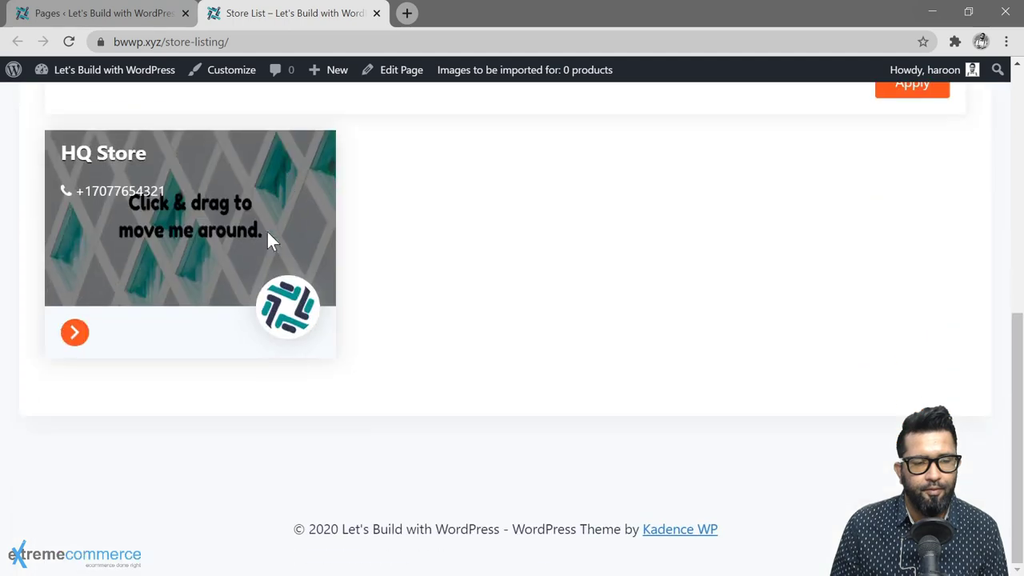
# Open HQ Store from the store listing and look over the whole store page.
pyautogui.click(73, 335)
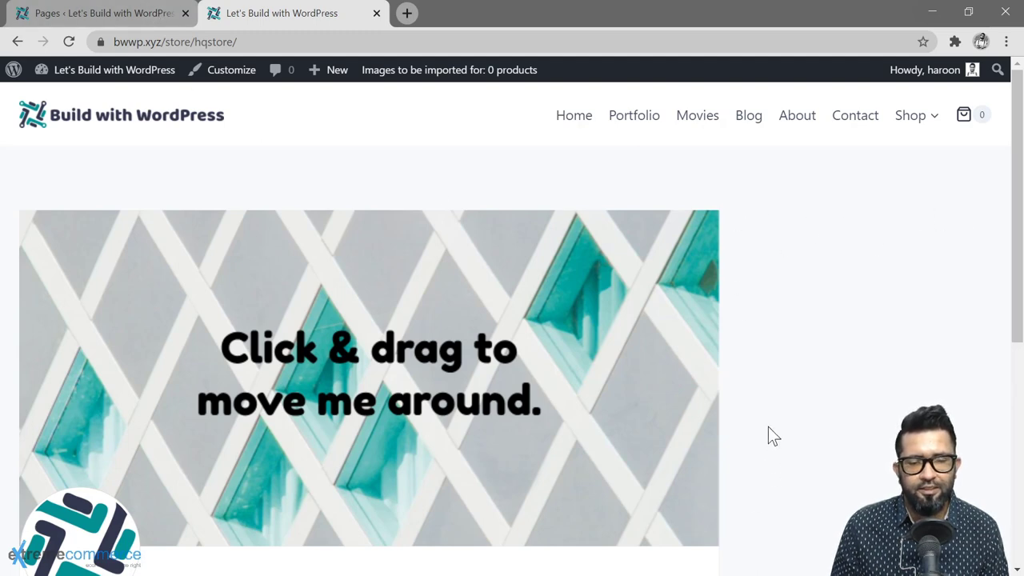
pyautogui.scroll(-5, 768, 427)
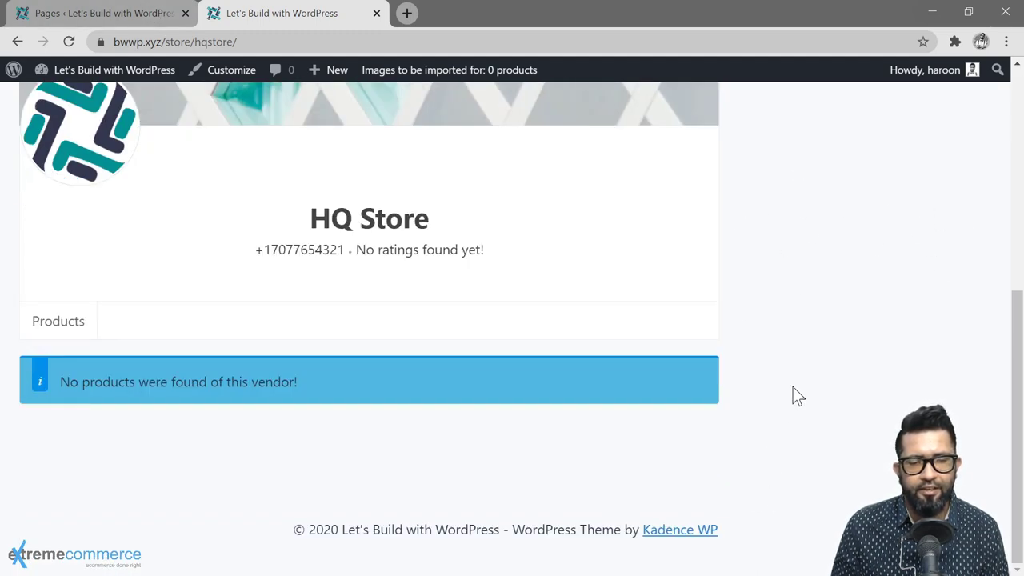
pyautogui.scroll(2, 788, 385)
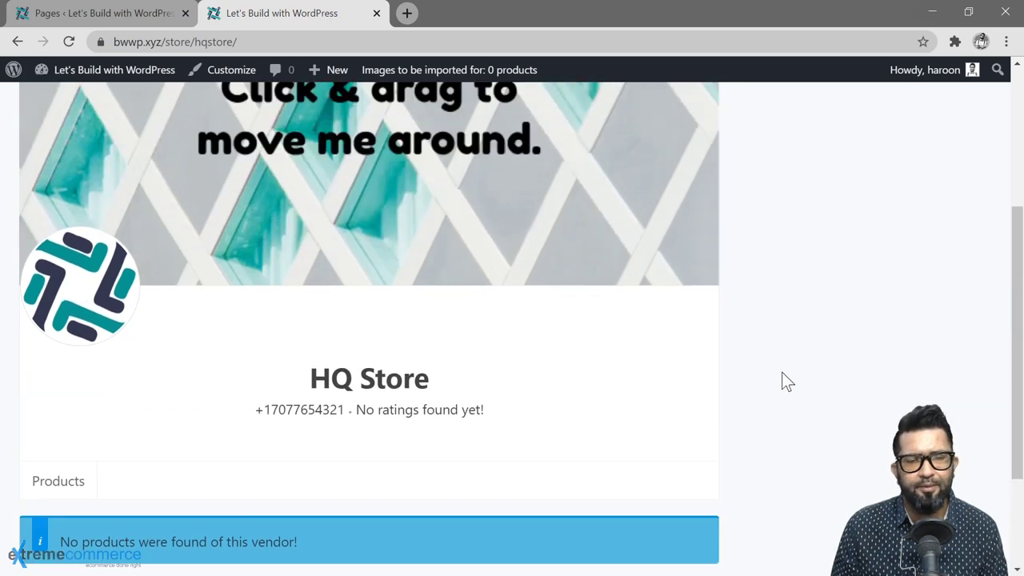
pyautogui.scroll(-2, 974, 241)
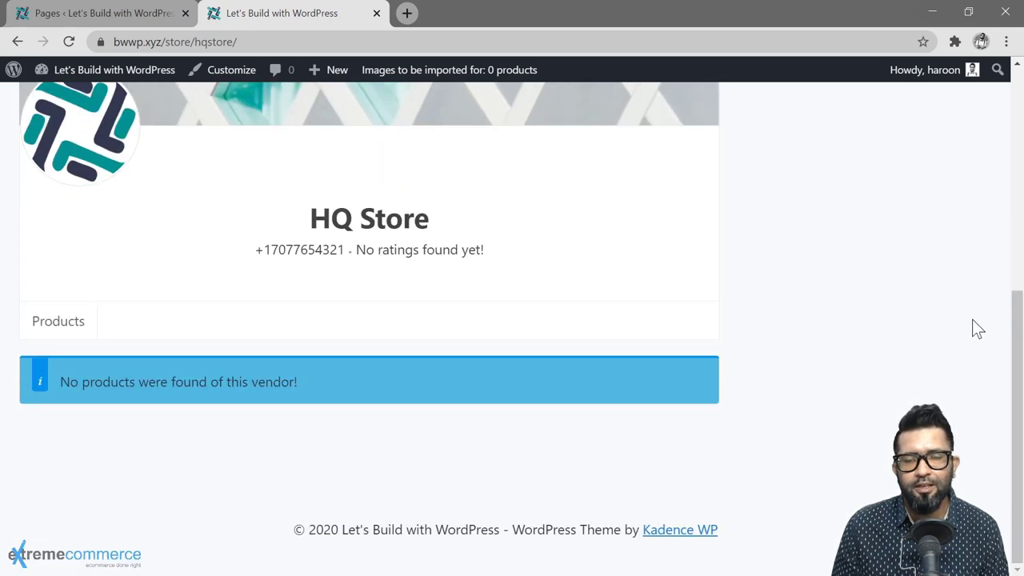
pyautogui.scroll(4, 748, 272)
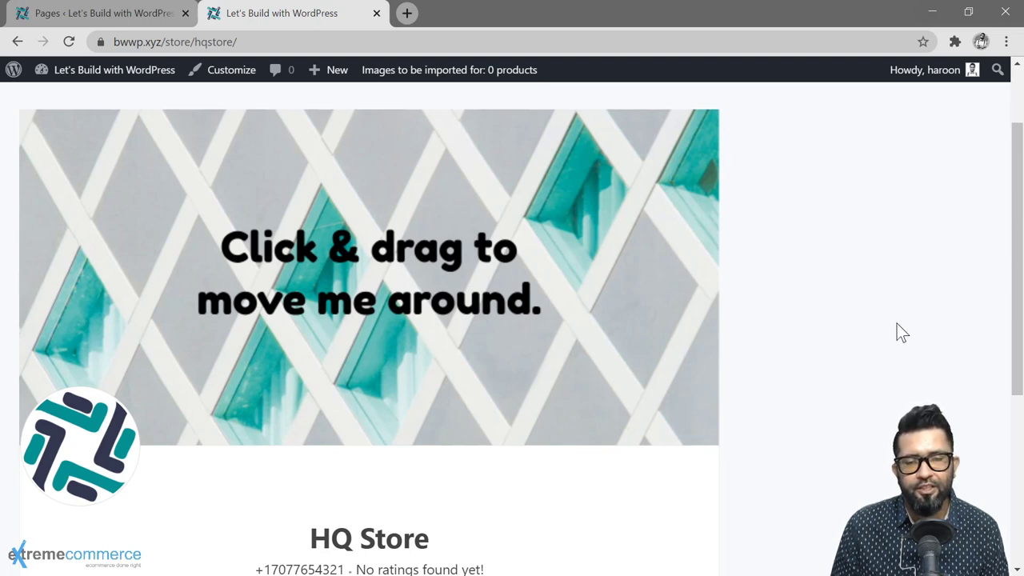
pyautogui.scroll(-1, 801, 279)
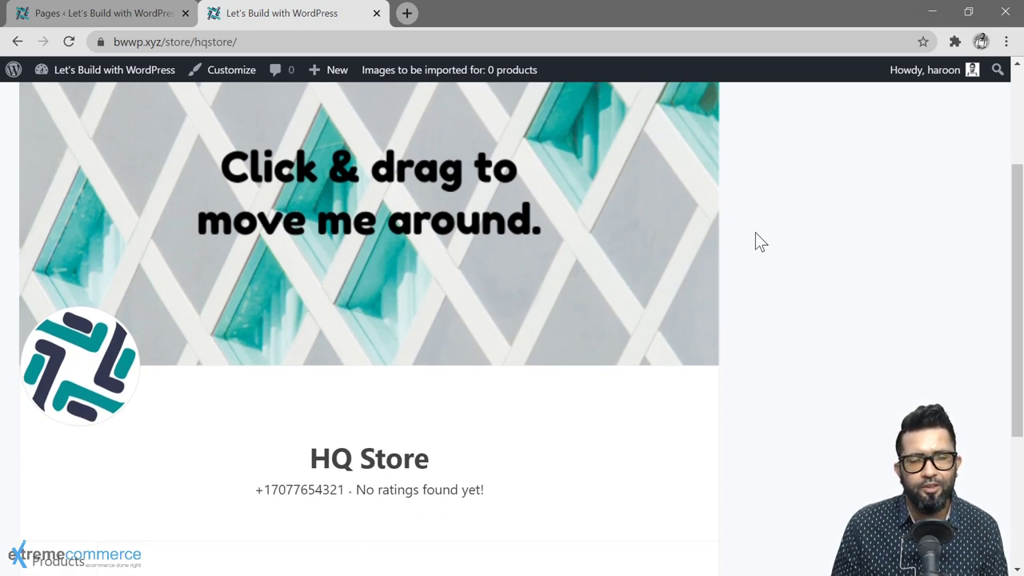
pyautogui.scroll(-3, 755, 228)
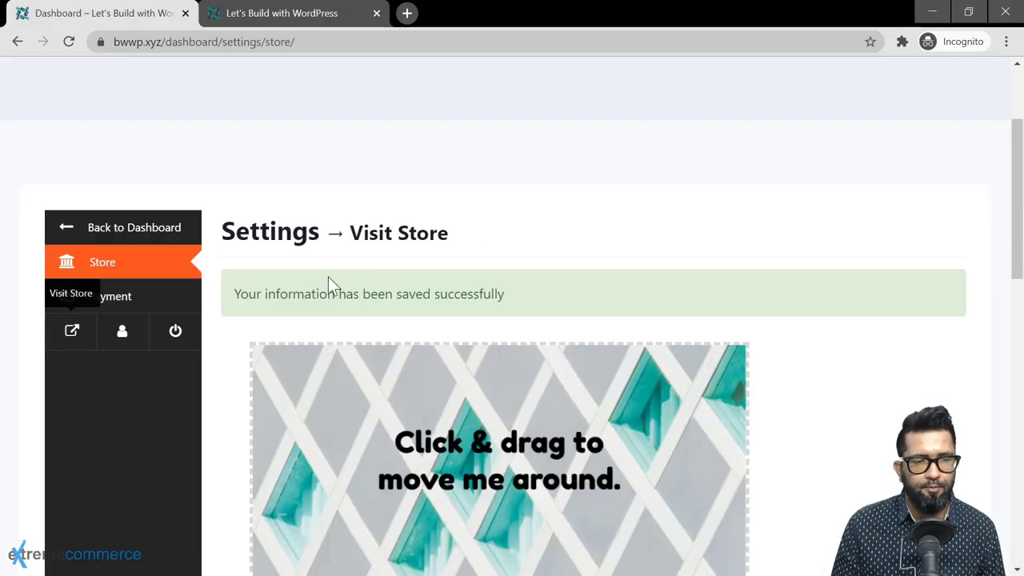
# In the vendor dashboard, review the Payment settings and the Edit Account Details page, including its password change fields.
pyautogui.scroll(-1, 219, 338)
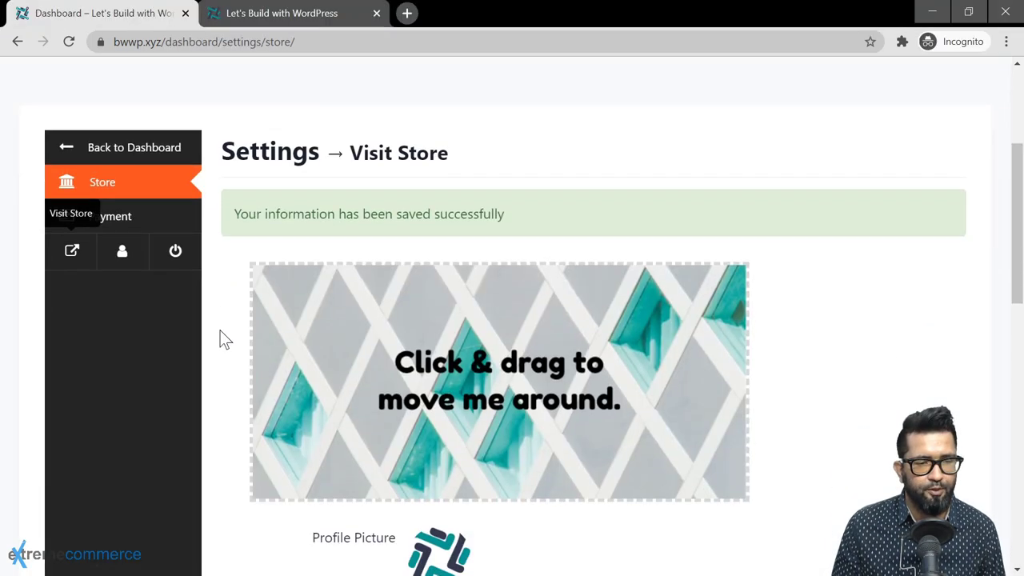
pyautogui.click(144, 228)
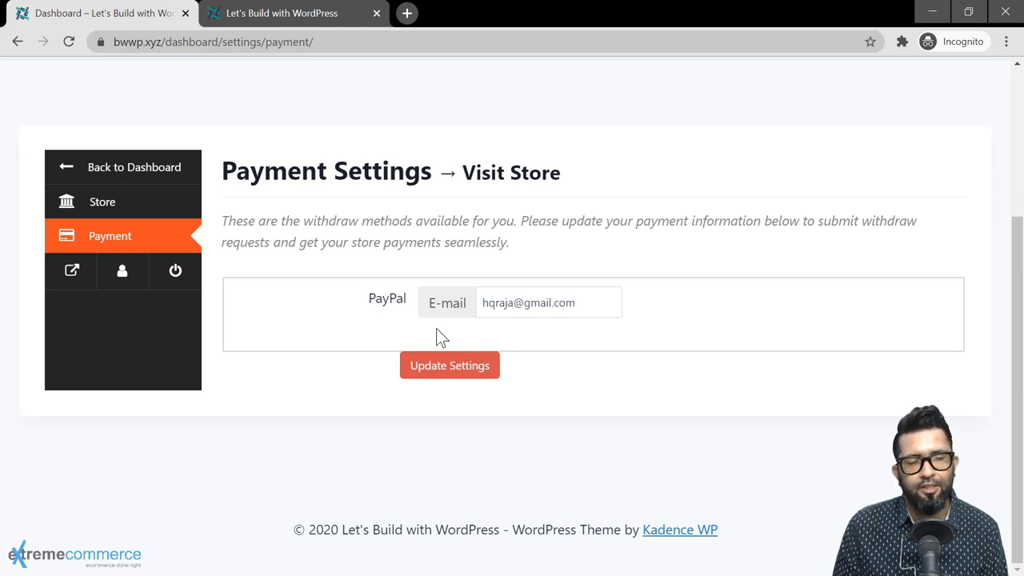
pyautogui.click(121, 270)
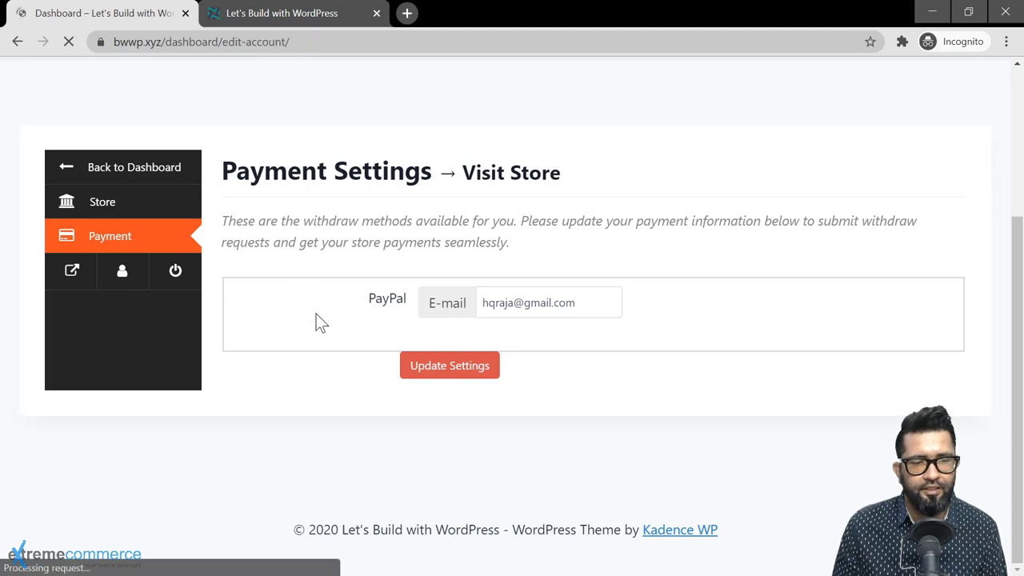
pyautogui.scroll(-3, 542, 361)
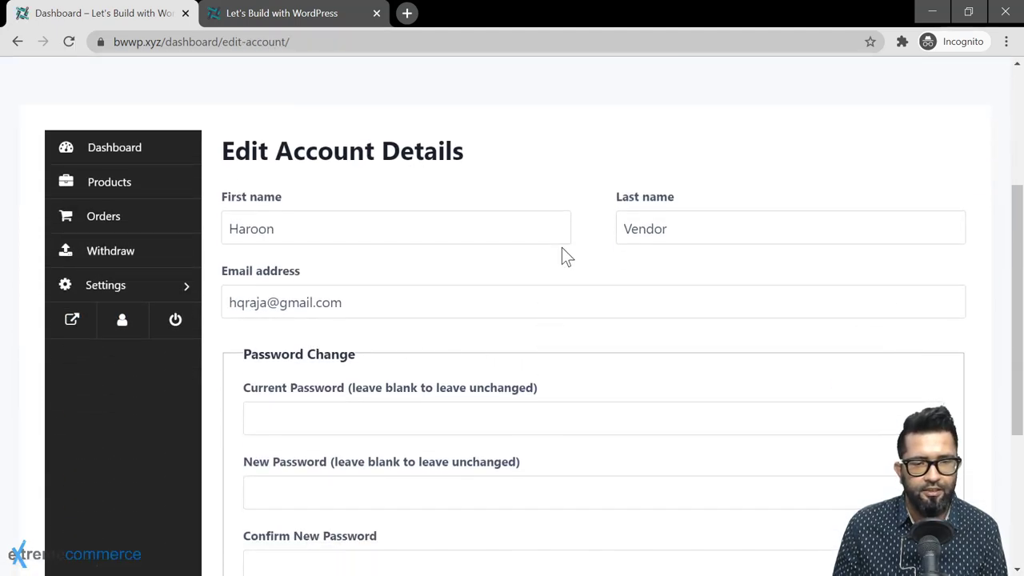
pyautogui.scroll(-3, 384, 330)
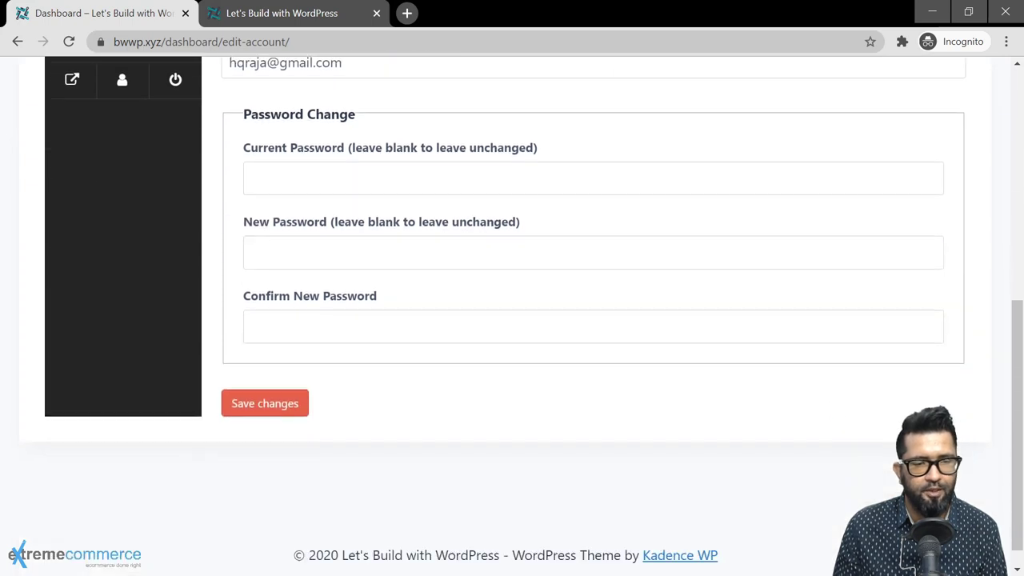
# Leave the account details for the vendor's Products page and start adding a new product.
pyautogui.scroll(3, 359, 293)
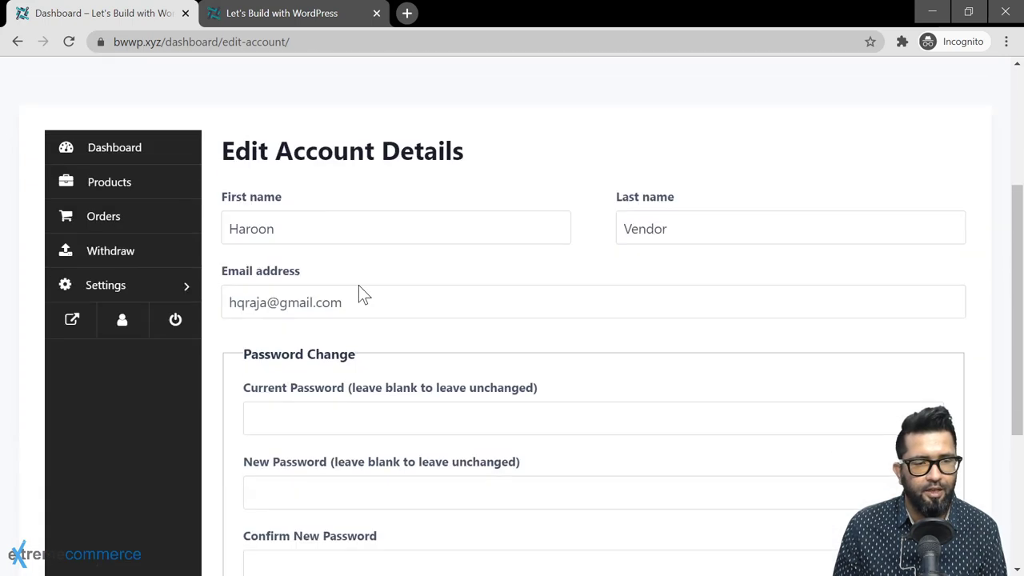
pyautogui.click(173, 324)
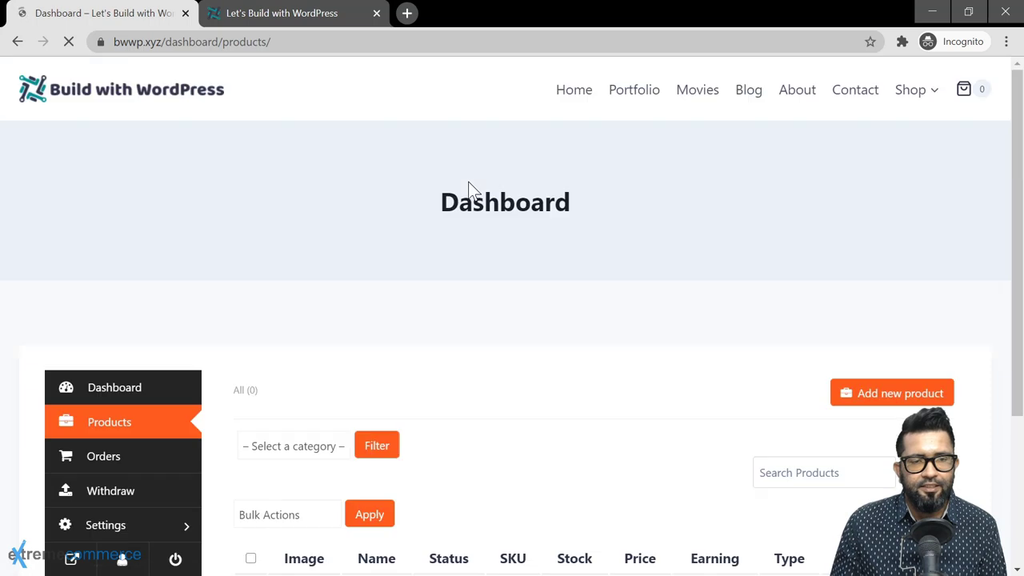
pyautogui.scroll(-2, 469, 192)
pyautogui.click(864, 235)
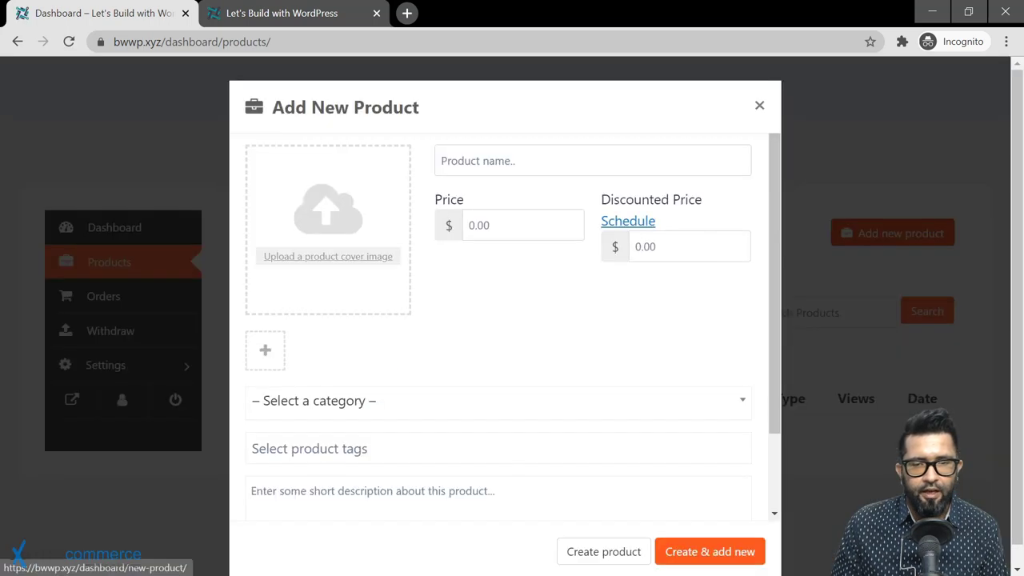
# Look over the new product form's name, image, price and description fields, and set the category to Hoodies.
pyautogui.click(441, 160)
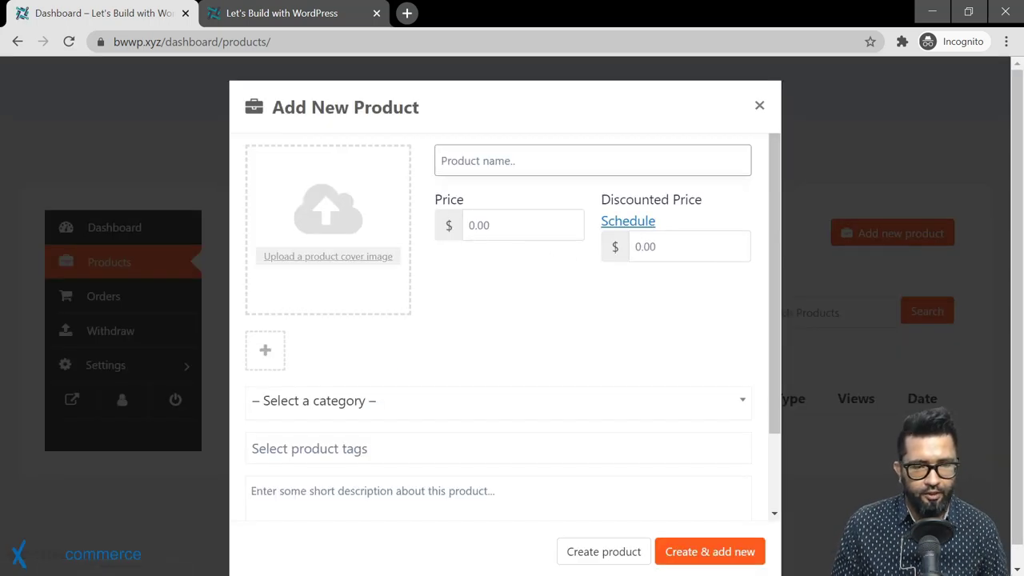
pyautogui.click(329, 260)
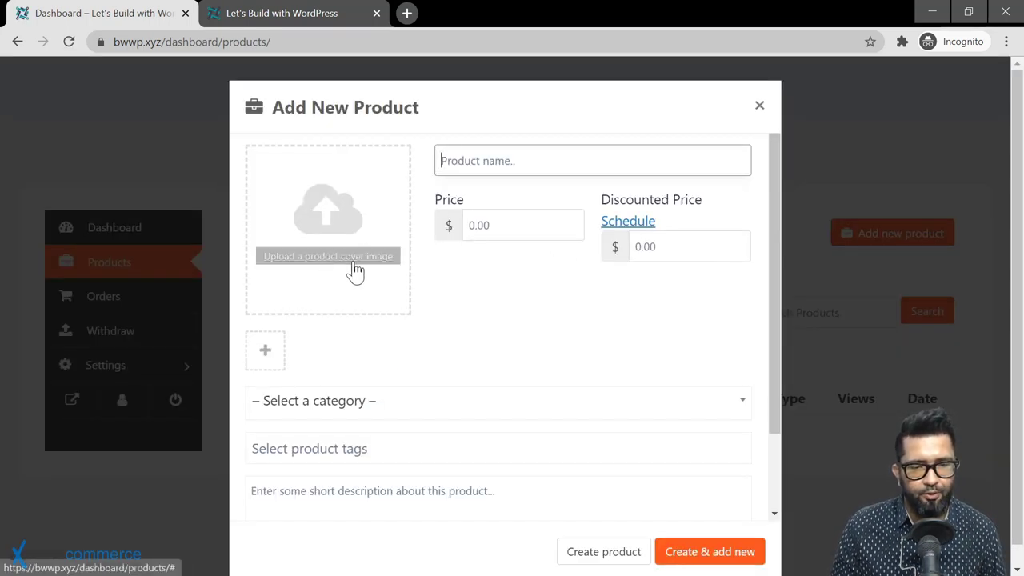
pyautogui.press('Tab')
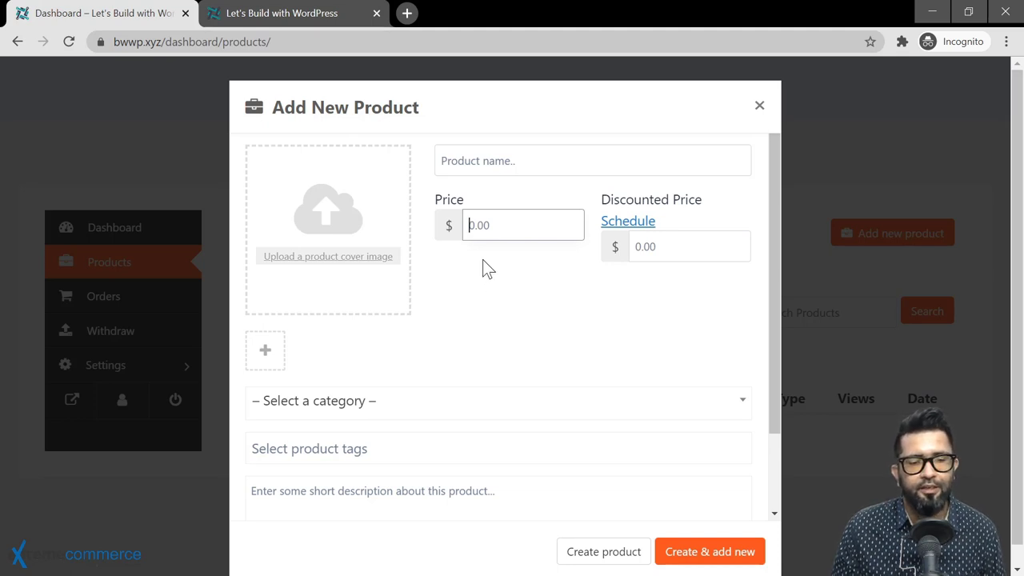
pyautogui.scroll(-2, 483, 313)
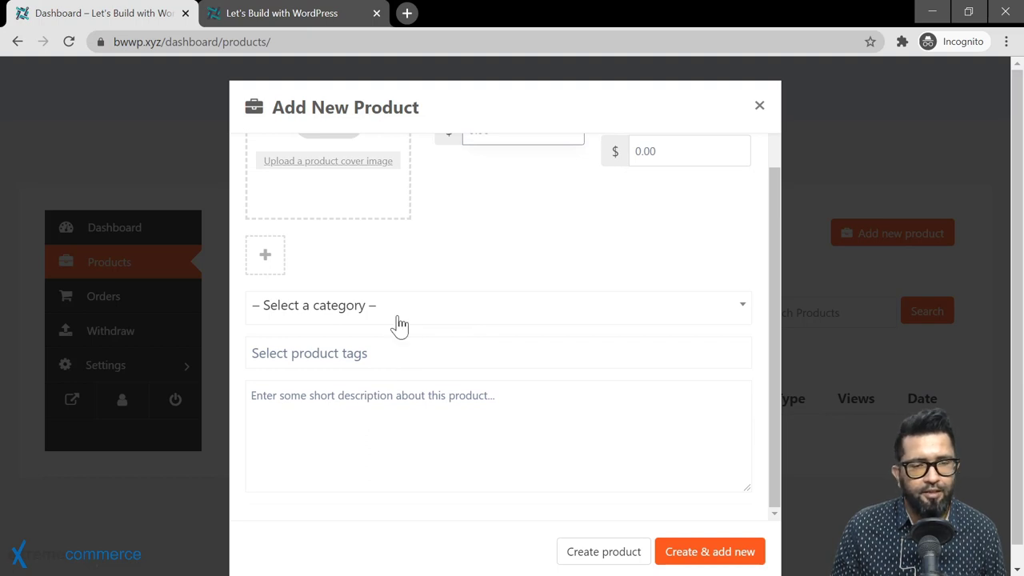
pyautogui.scroll(2, 314, 272)
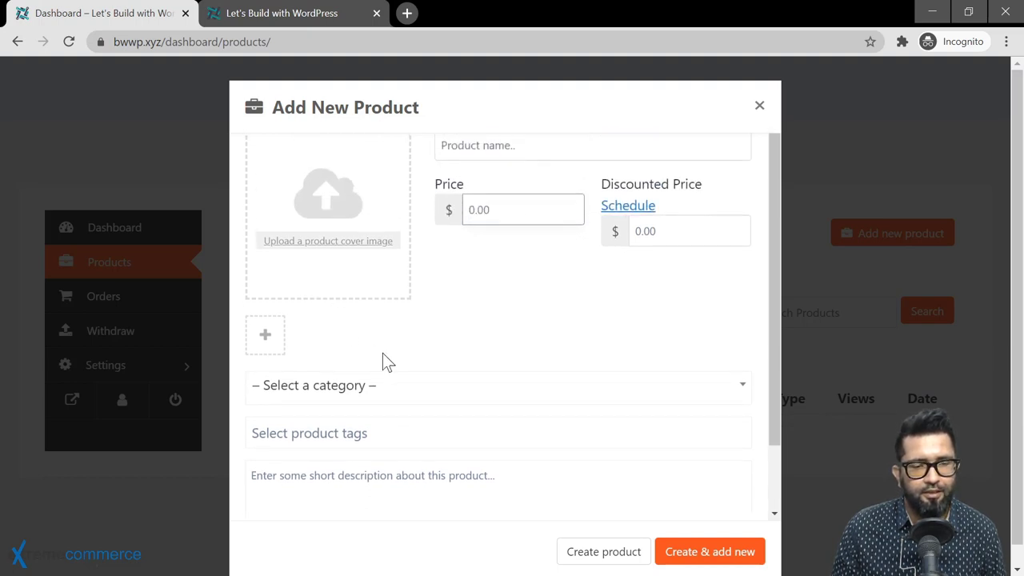
pyautogui.click(460, 392)
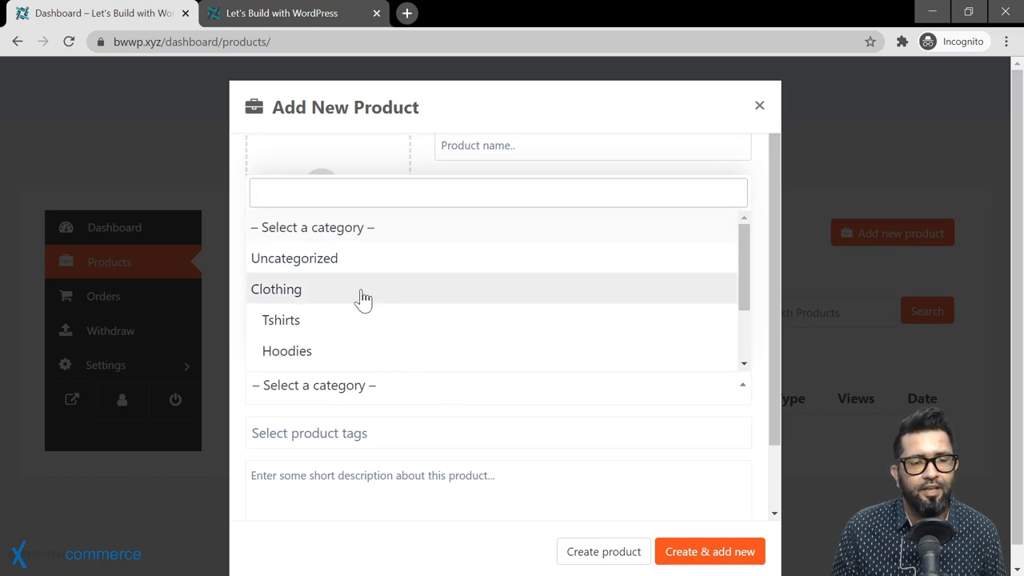
pyautogui.click(349, 353)
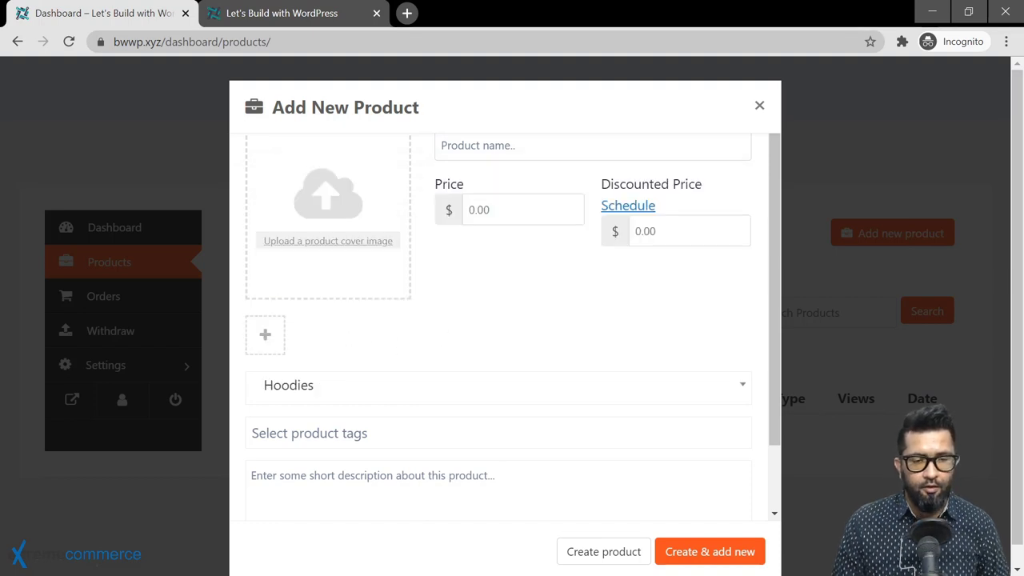
# Use the red hoodie photo as the product's cover image and add the grey, navy and light grey hoodie photos to its gallery.
pyautogui.click(320, 433)
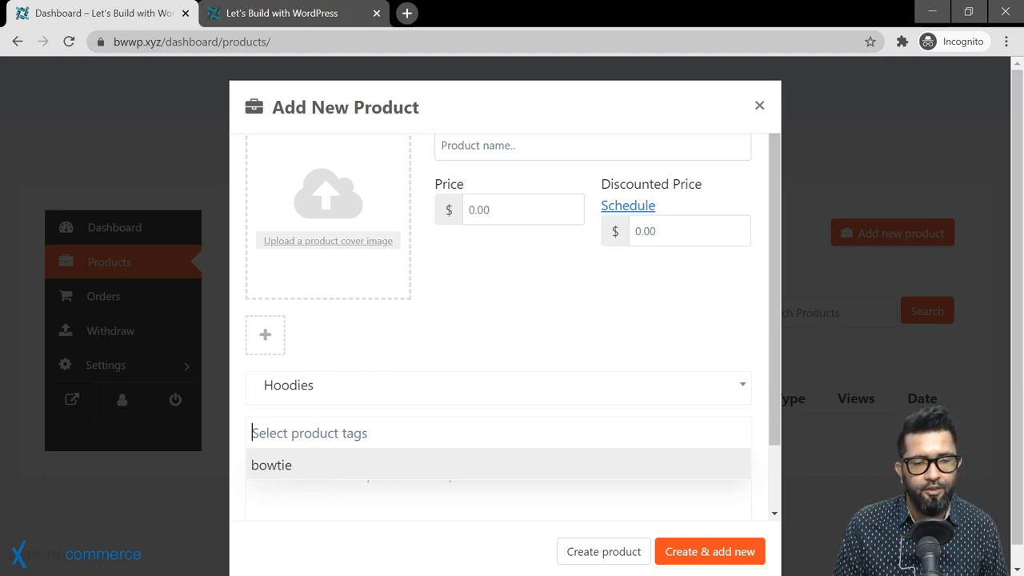
pyautogui.click(329, 250)
pyautogui.click(329, 241)
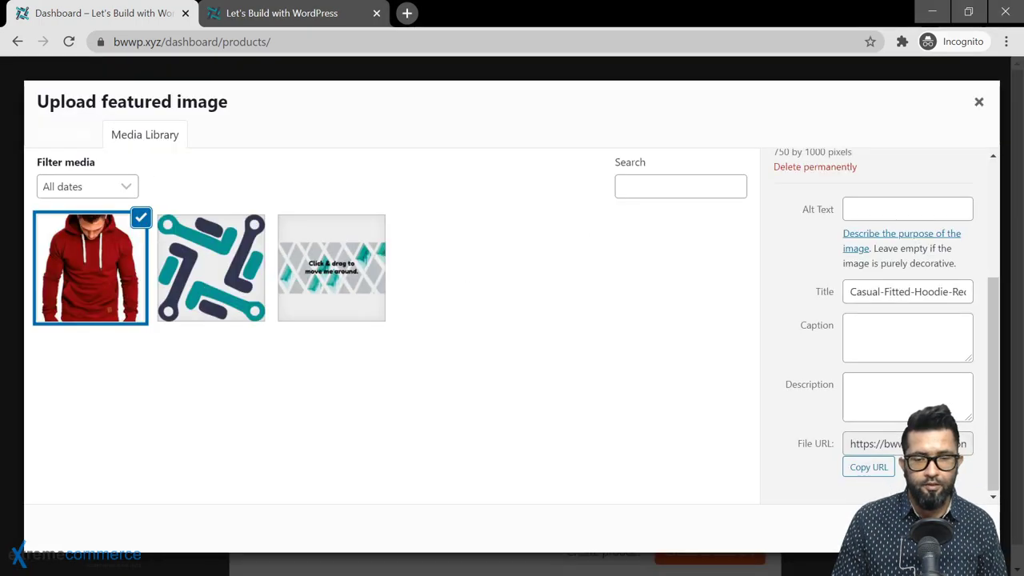
pyautogui.press('Escape')
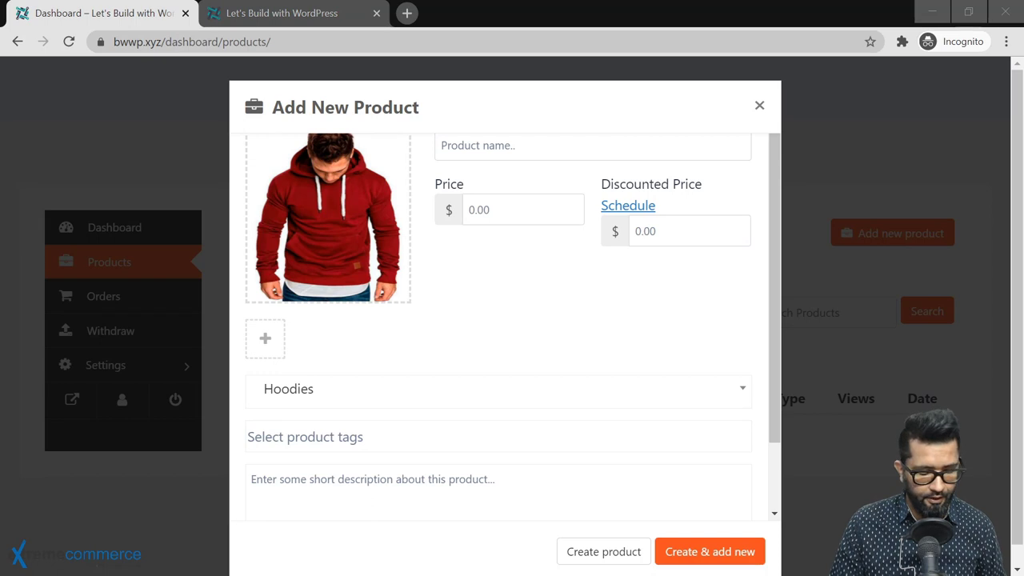
# Name the product Casual Fitted Hoodie and set its price to $15.
pyautogui.click(592, 144)
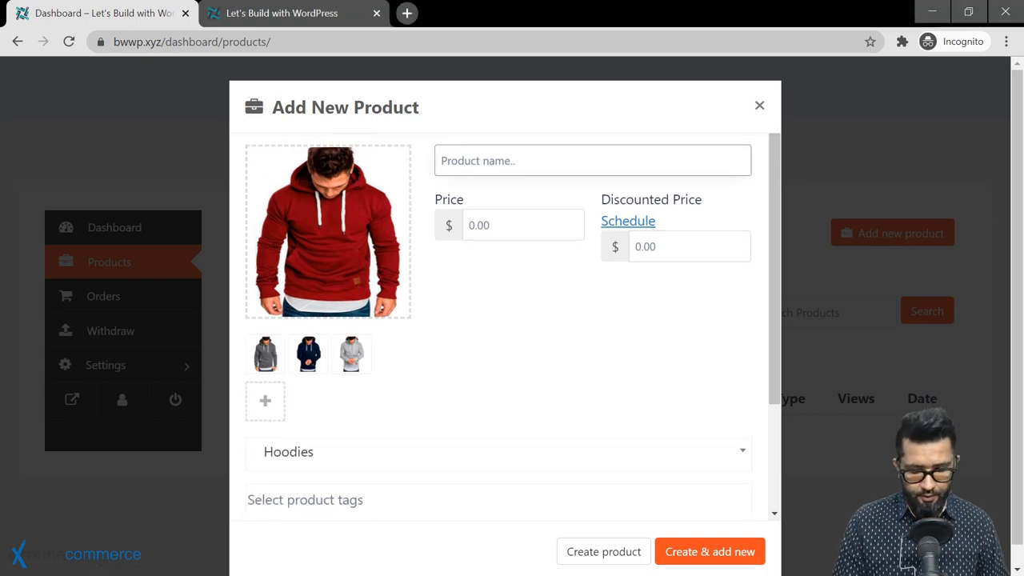
pyautogui.write('Casual F')
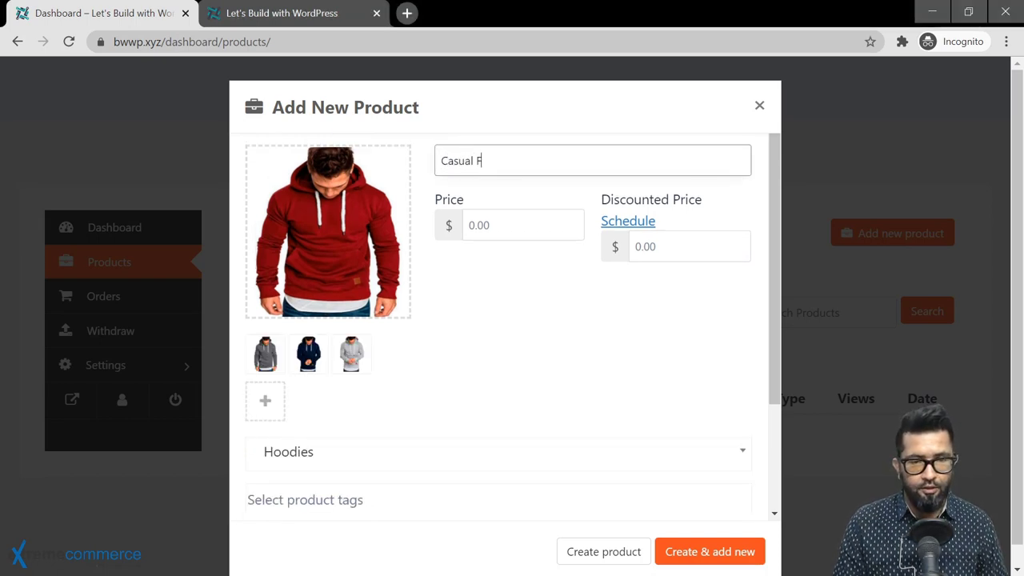
pyautogui.write('itted Hoodie')
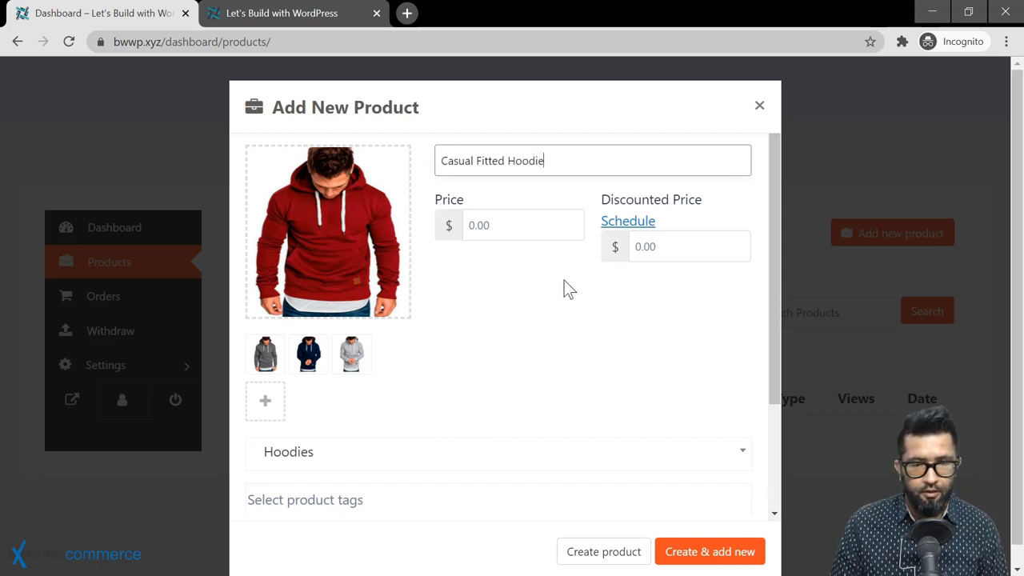
pyautogui.press('Tab')
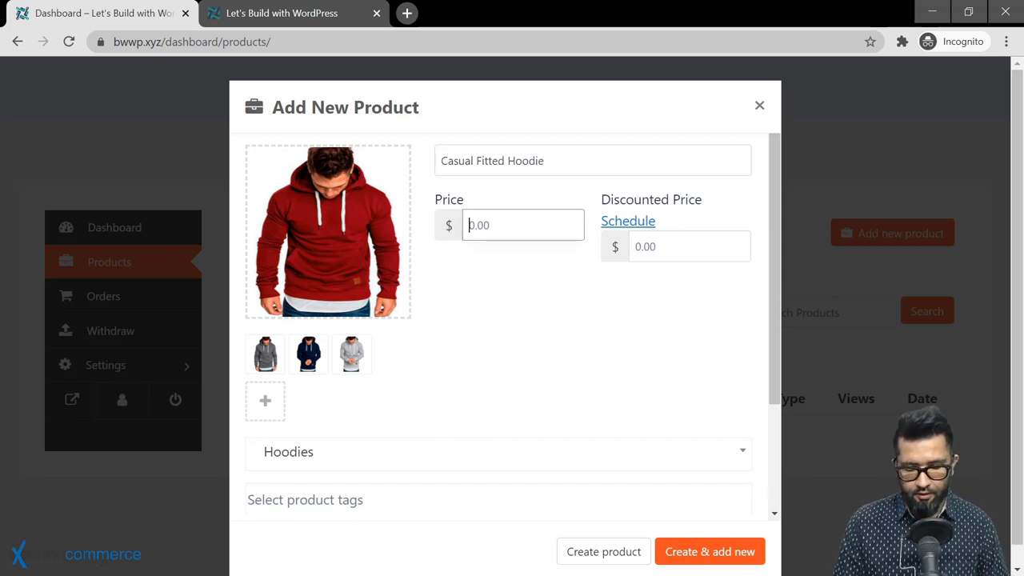
pyautogui.write('14')
pyautogui.press('BackSpace')
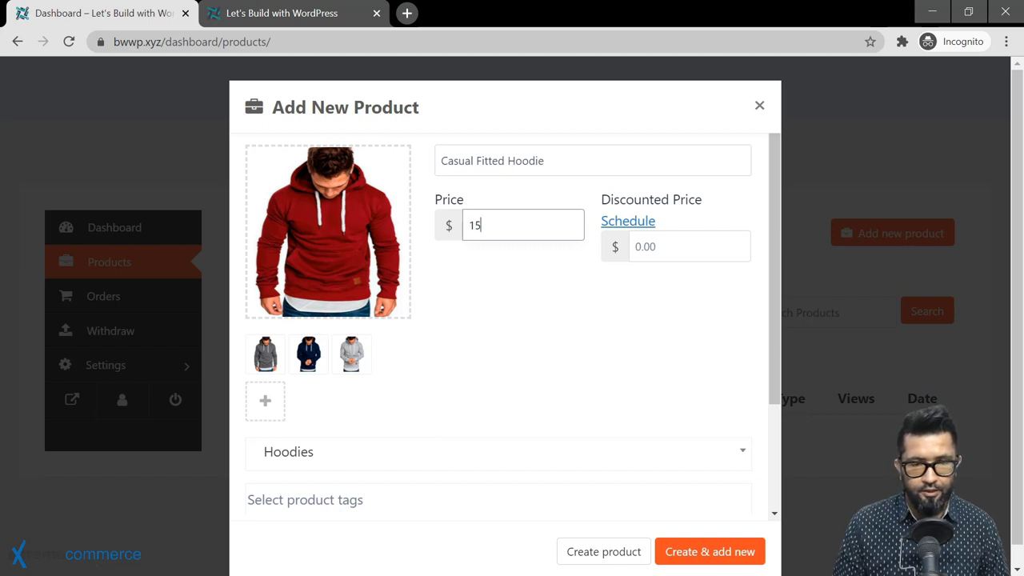
# Create the hoodie product without tags or a short description, and dismiss the blank form for another product.
pyautogui.scroll(-2, 688, 408)
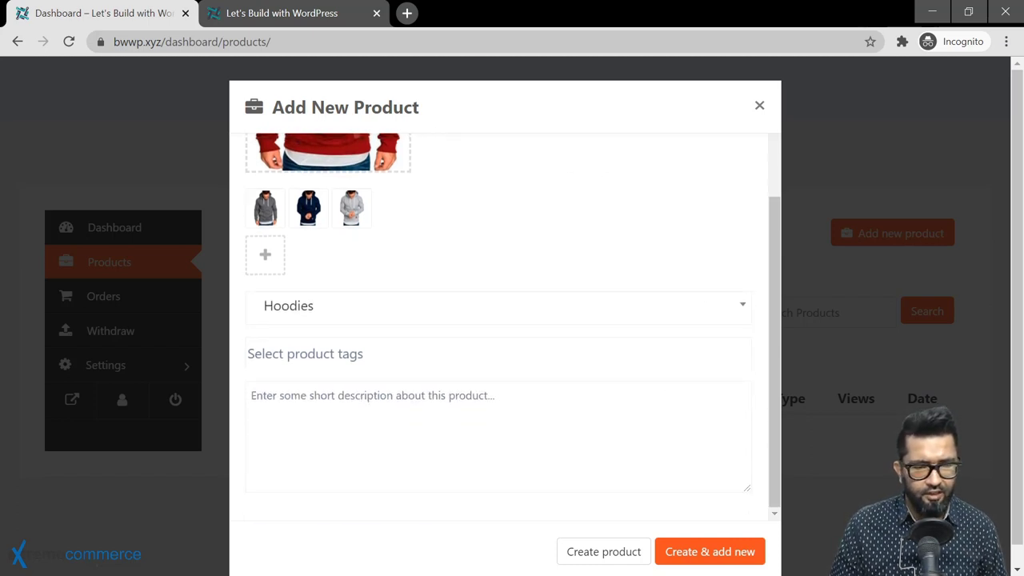
pyautogui.click(701, 560)
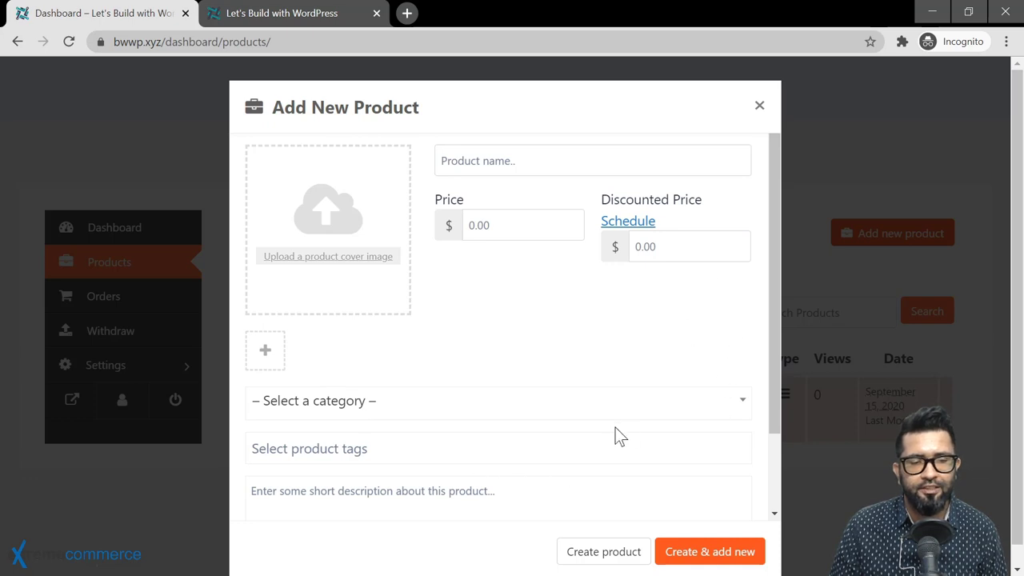
pyautogui.scroll(-1, 615, 434)
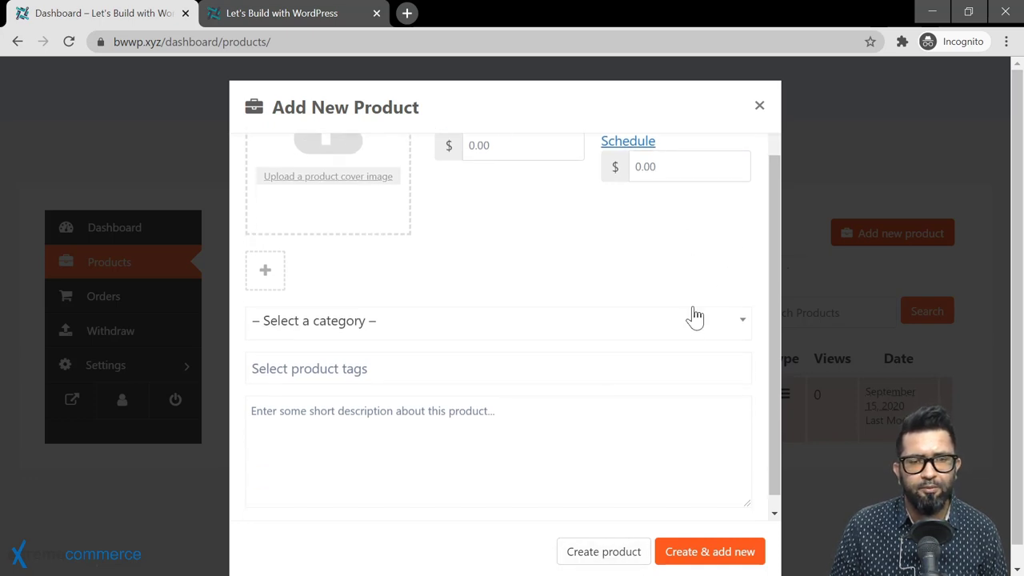
pyautogui.click(760, 106)
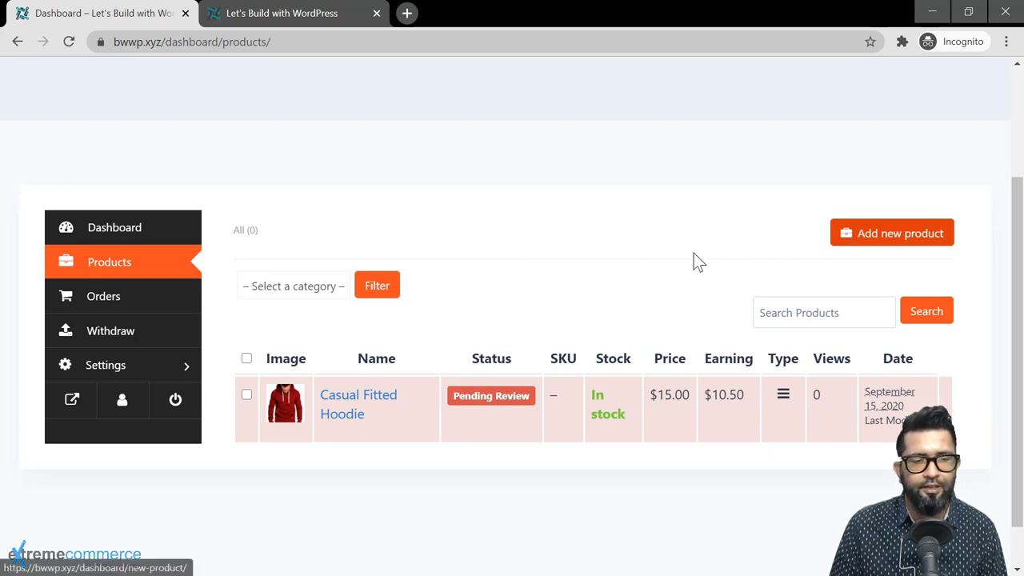
# Open the Casual Fitted Hoodie for editing and look over its title, price, category and images.
pyautogui.moveTo(364, 406)
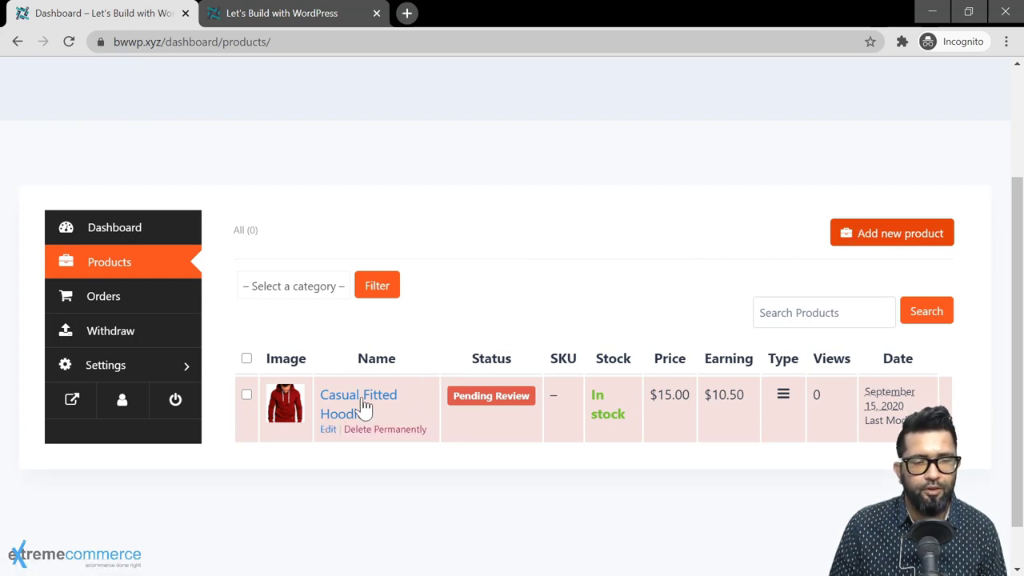
pyautogui.click(328, 436)
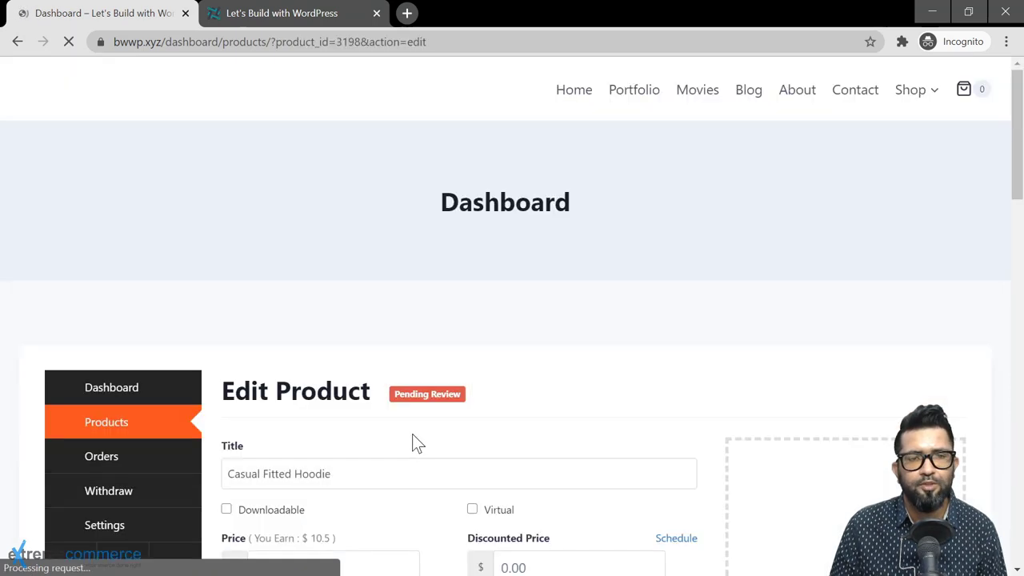
pyautogui.scroll(-4, 361, 419)
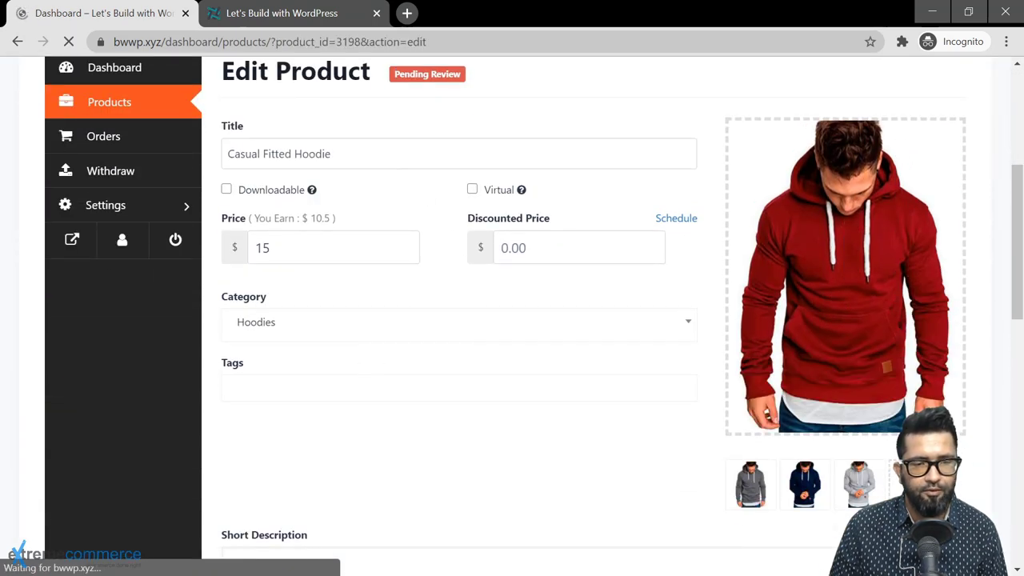
pyautogui.moveTo(880, 304)
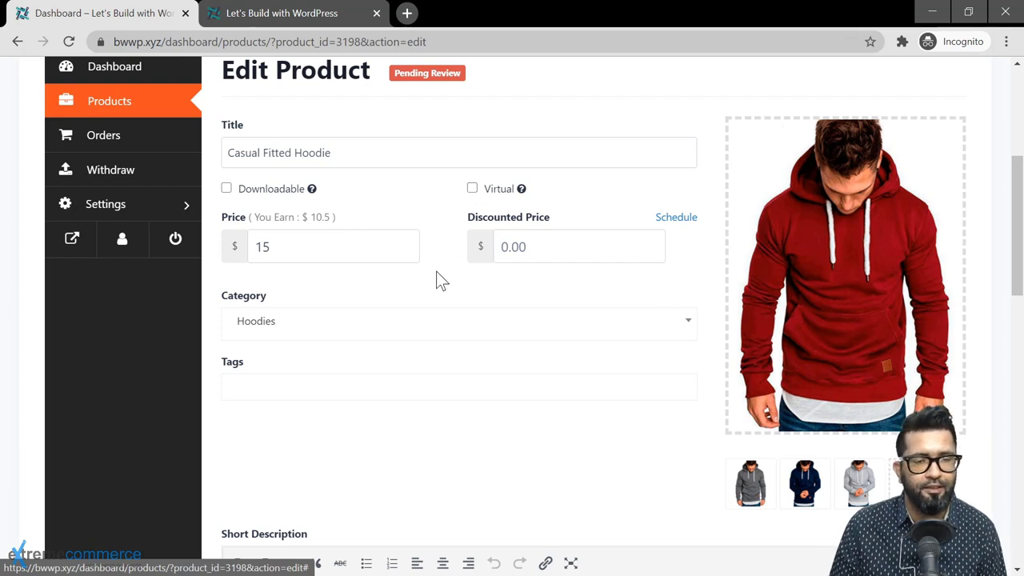
# Enter the short description "Style meets comfort. Made from 100% cotton.", a description of the warm fleece hoodie, and the SKU hqstore-casual-fitted-hoodie.
pyautogui.scroll(-4, 434, 308)
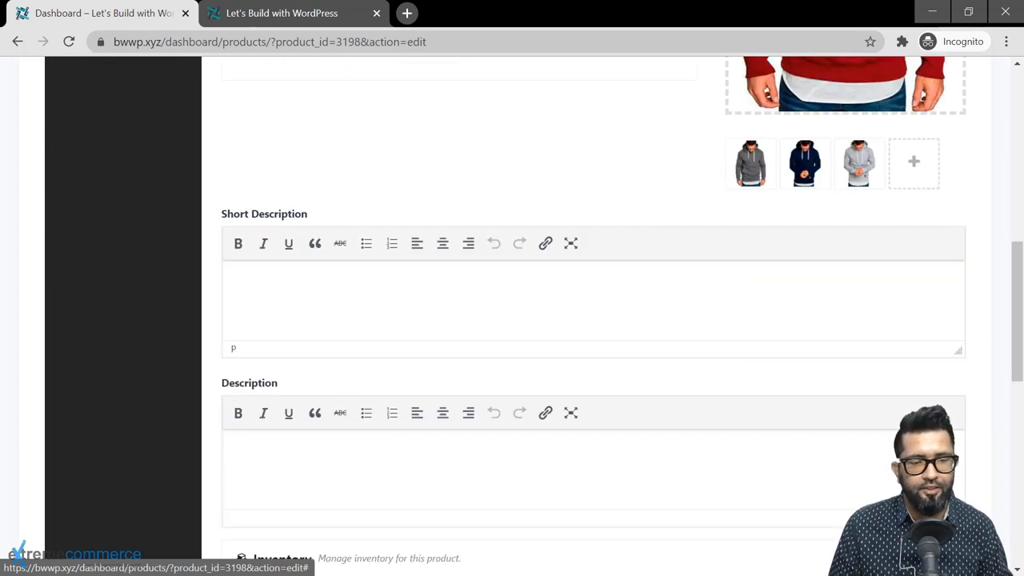
pyautogui.scroll(-4, 339, 462)
pyautogui.scroll(3, 338, 462)
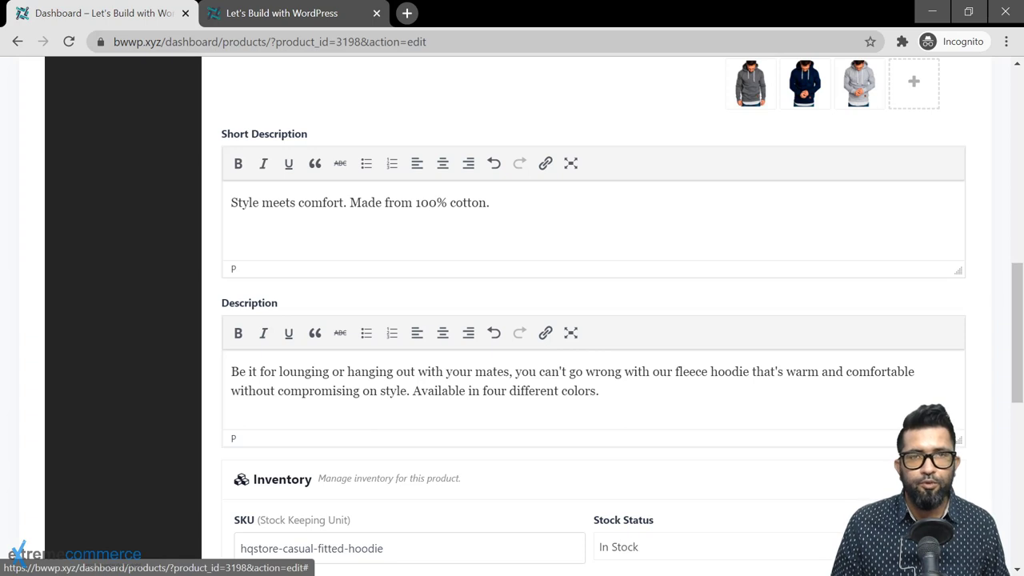
# Enable product stock management in the hoodie's inventory settings and review the stock quantity, low stock threshold and backorder fields.
pyautogui.scroll(-2, 227, 398)
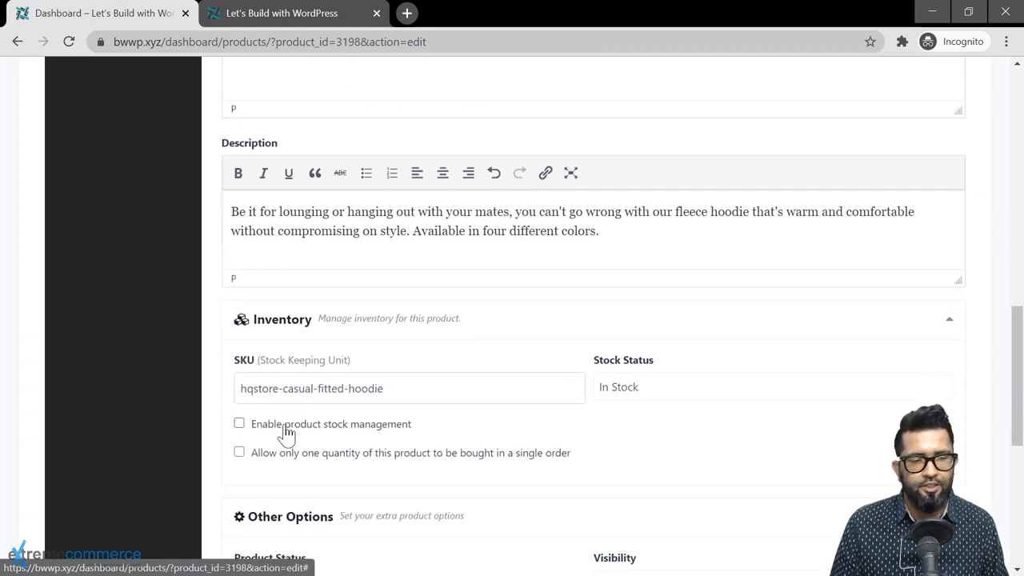
pyautogui.click(261, 429)
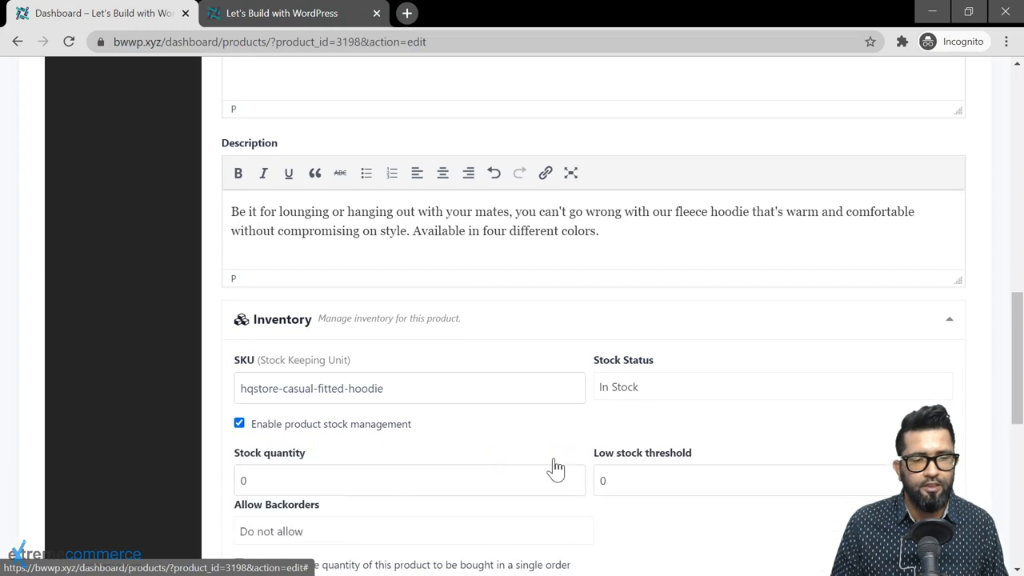
pyautogui.scroll(-1, 596, 450)
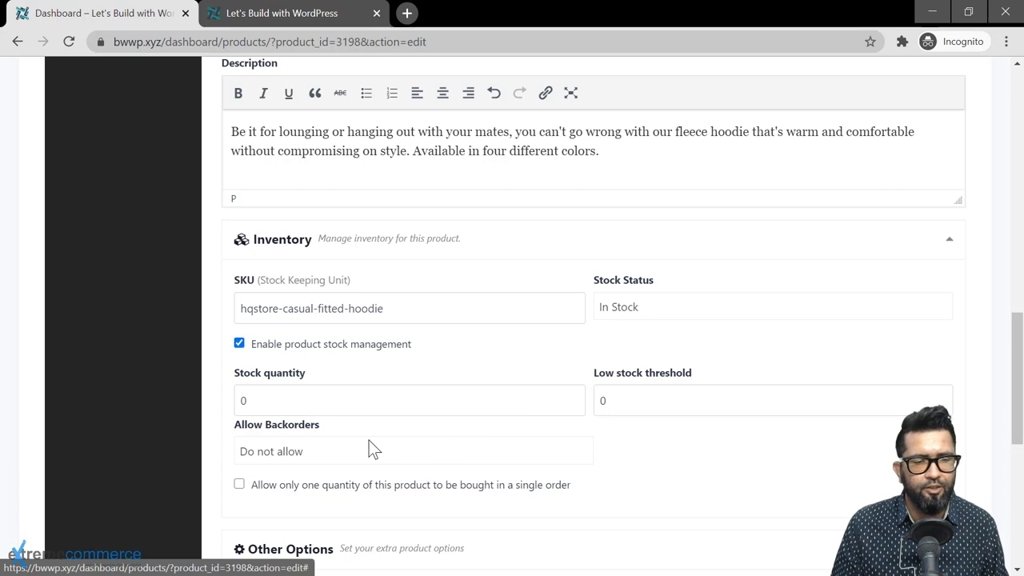
pyautogui.scroll(-1, 369, 440)
pyautogui.scroll(-1, 421, 436)
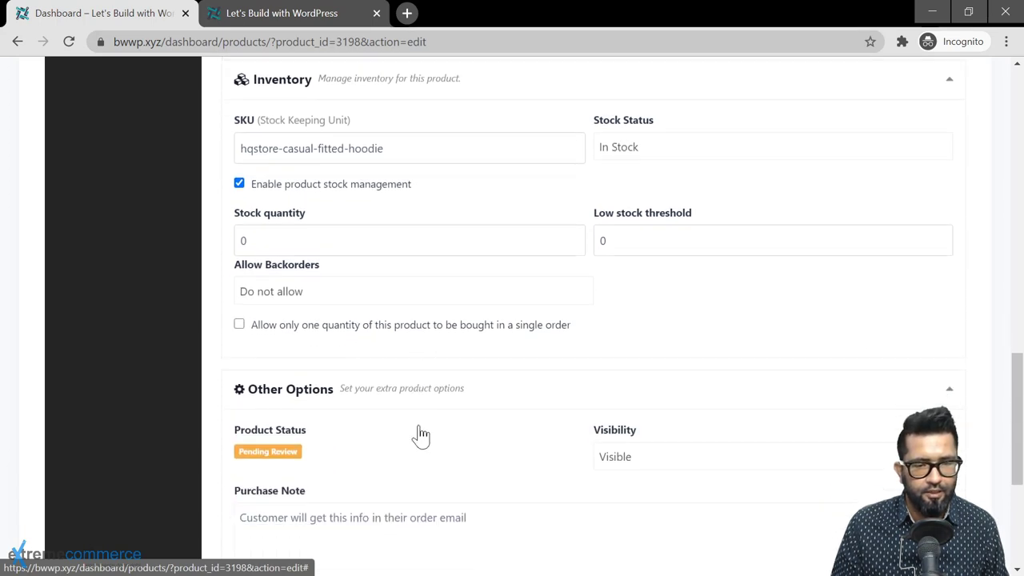
# Review the hoodie's visibility choices, keeping Visible, and examine the purchase note and product reviews options.
pyautogui.scroll(-1, 447, 448)
pyautogui.click(699, 378)
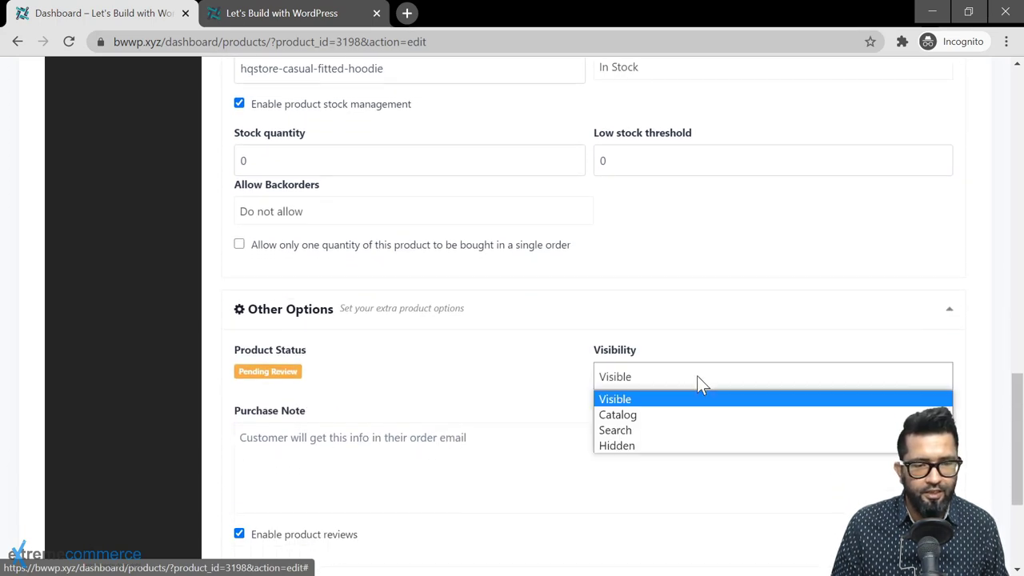
pyautogui.click(656, 403)
pyautogui.scroll(-2, 511, 393)
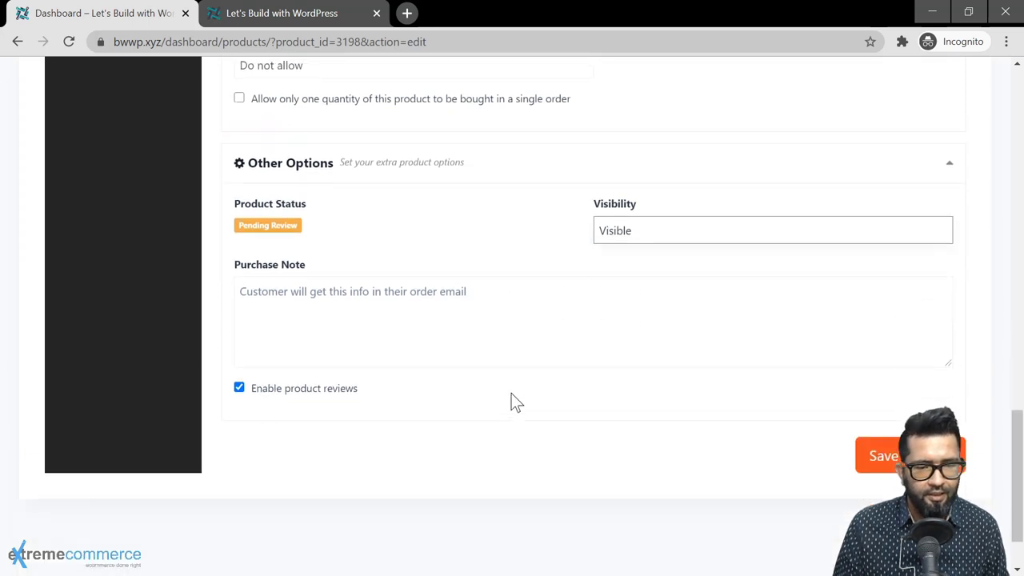
pyautogui.click(512, 312)
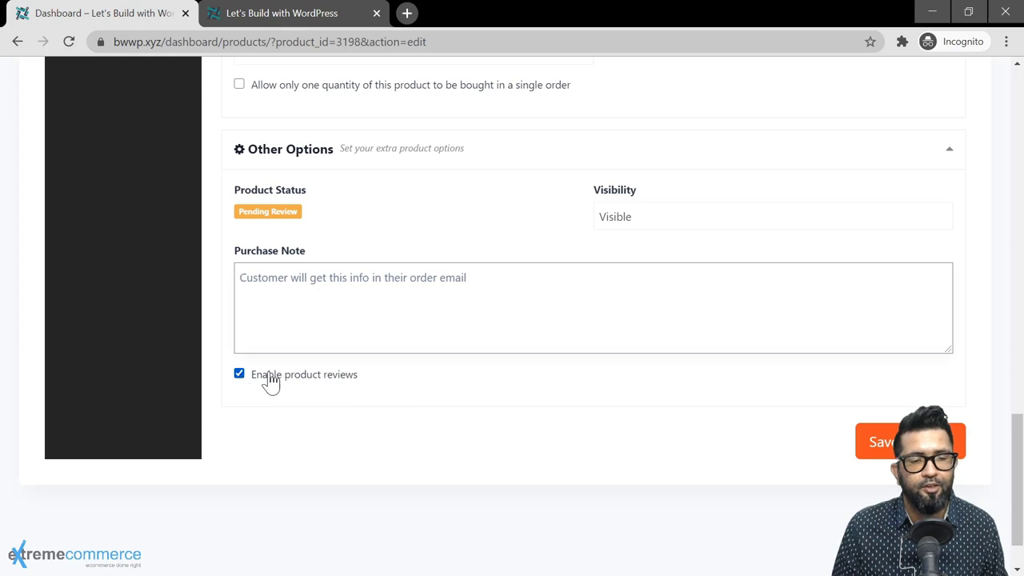
# Save the Casual Fitted Hoodie and reload the HQ Store page to check its product listing.
pyautogui.click(876, 442)
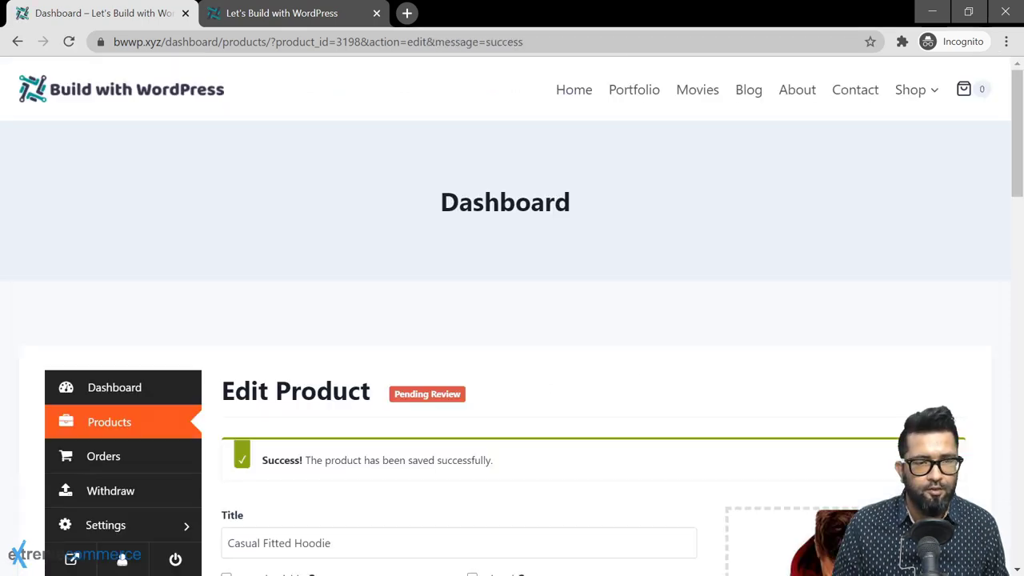
pyautogui.click(287, 16)
pyautogui.scroll(-3, 367, 293)
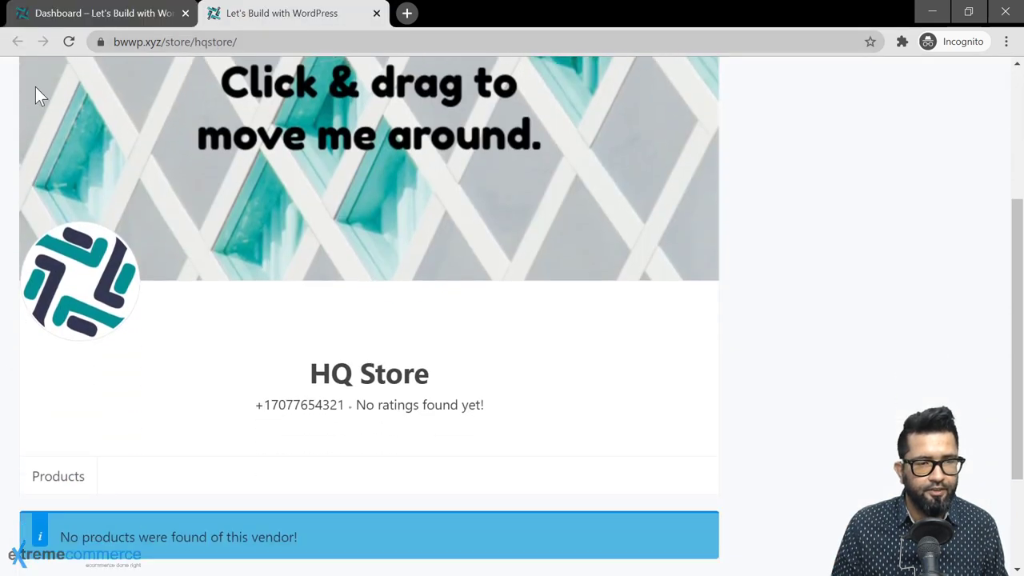
pyautogui.click(72, 47)
pyautogui.scroll(-2, 412, 257)
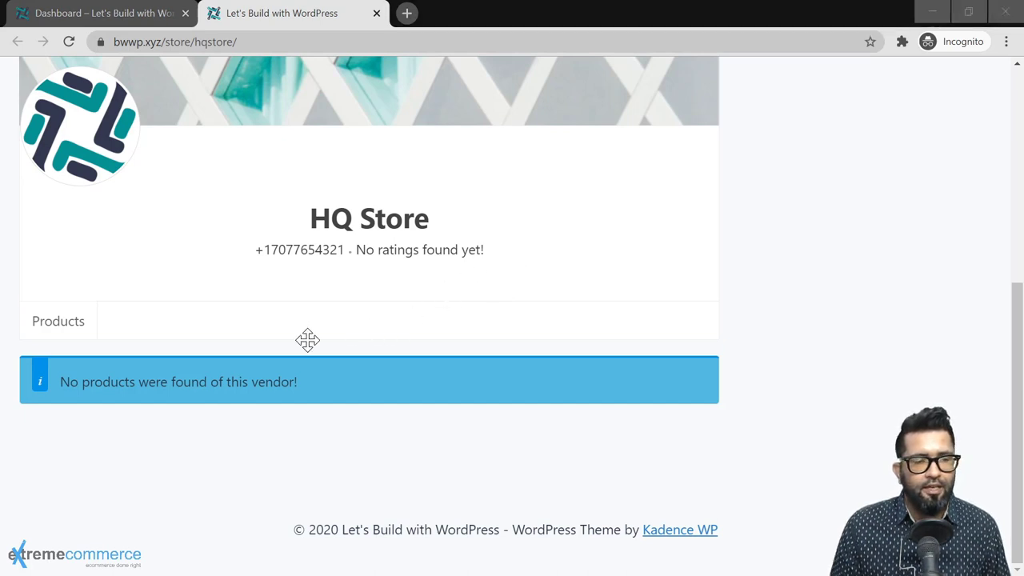
# In the site admin window, list all products, quick-edit the Casual Fitted Hoodie's status to Published and update it.
pyautogui.hotkey('alt', 'Tab')
pyautogui.moveTo(75, 479)
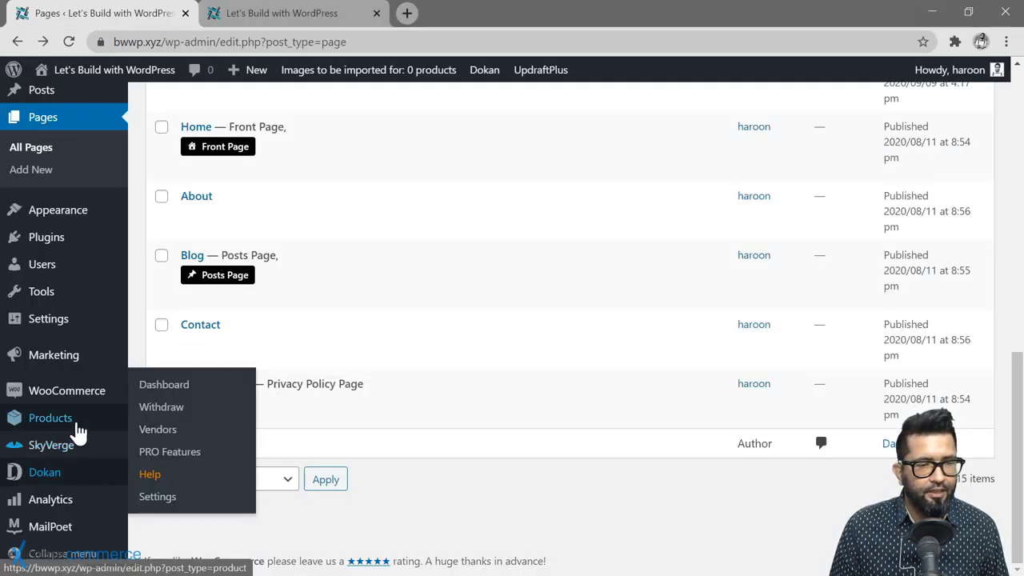
pyautogui.moveTo(80, 406)
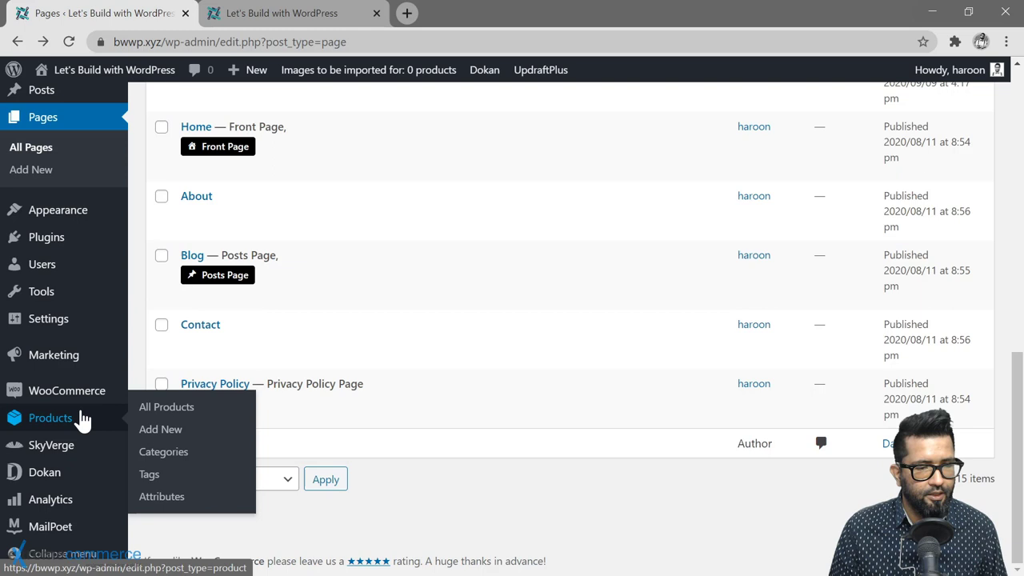
pyautogui.click(166, 408)
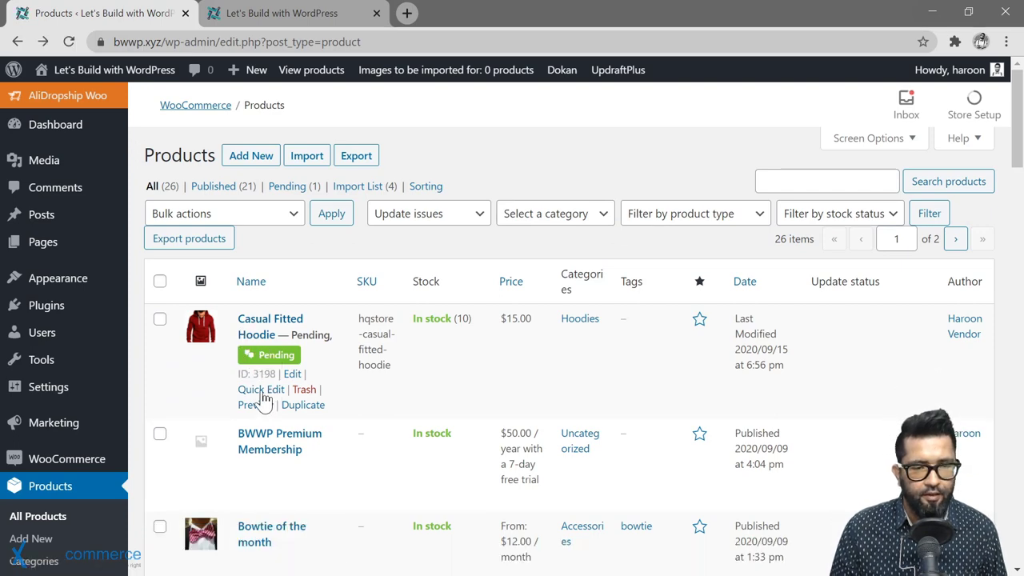
pyautogui.click(271, 390)
pyautogui.scroll(-1, 501, 436)
pyautogui.scroll(-1, 500, 436)
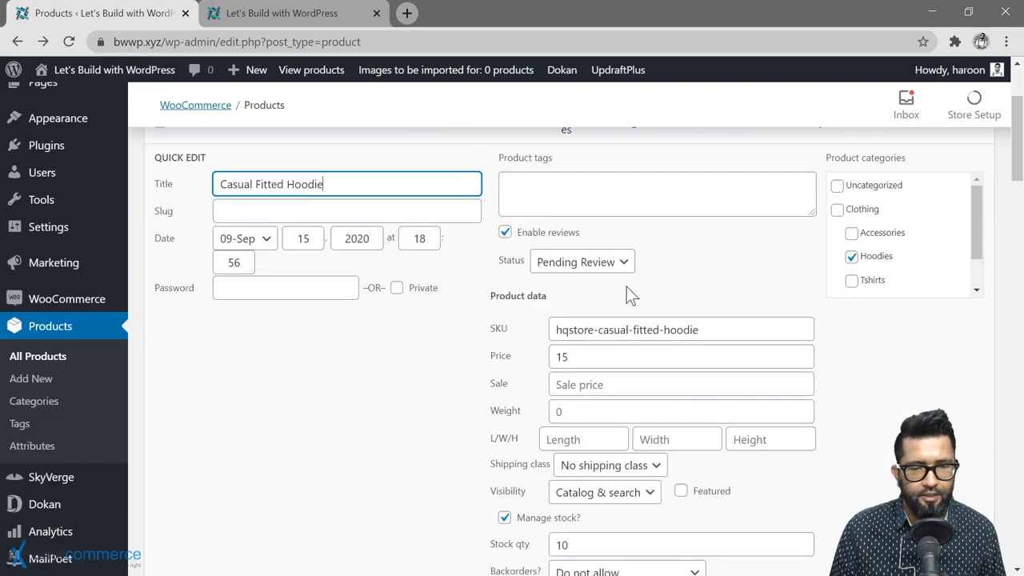
pyautogui.click(623, 262)
pyautogui.click(573, 282)
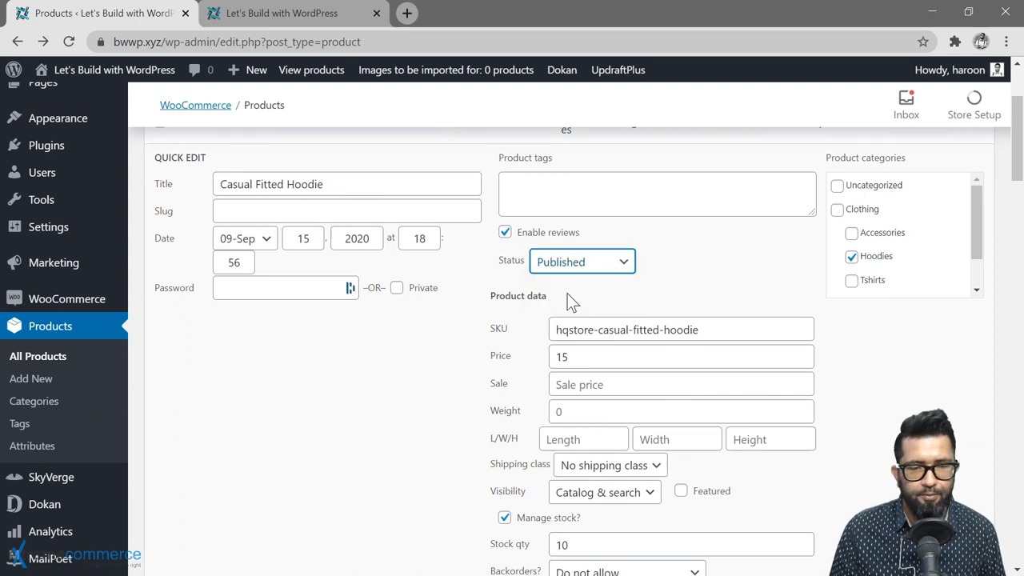
pyautogui.scroll(-2, 863, 409)
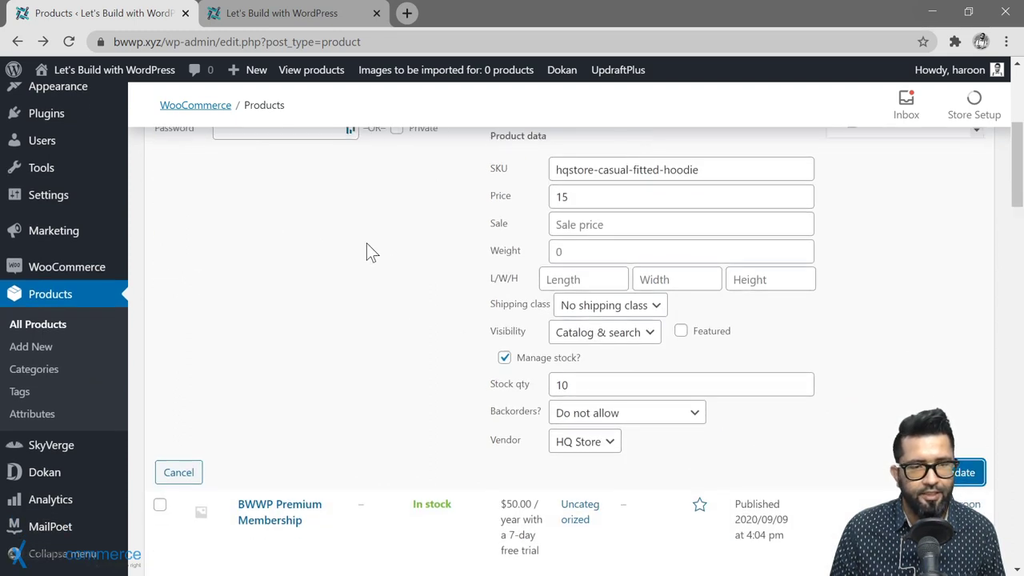
# Return to the storefront, reload the HQ Store page and open the Casual Fitted Hoodie's product page.
pyautogui.hotkey('alt', 'Tab')
pyautogui.click(70, 40)
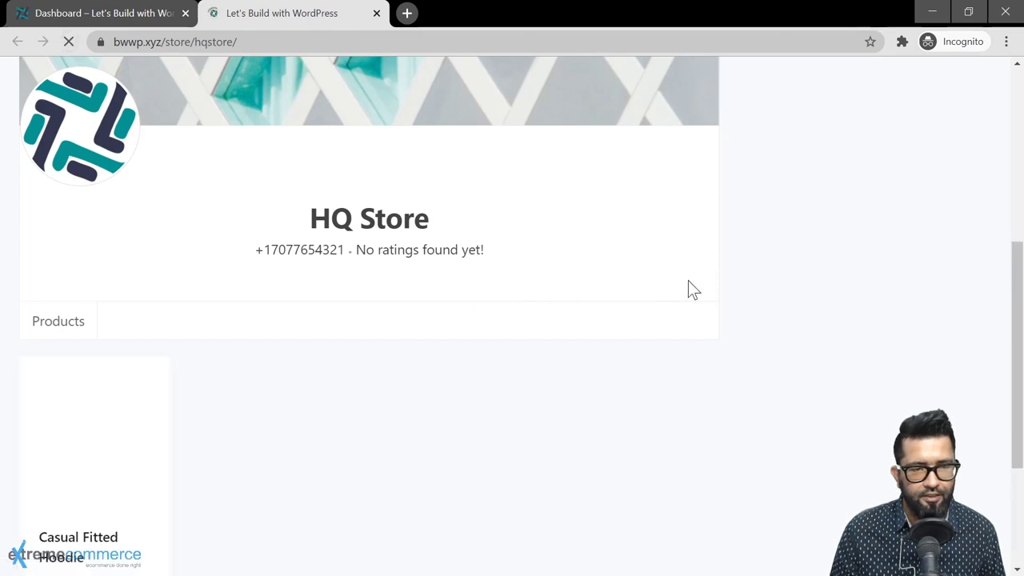
pyautogui.scroll(-3, 448, 286)
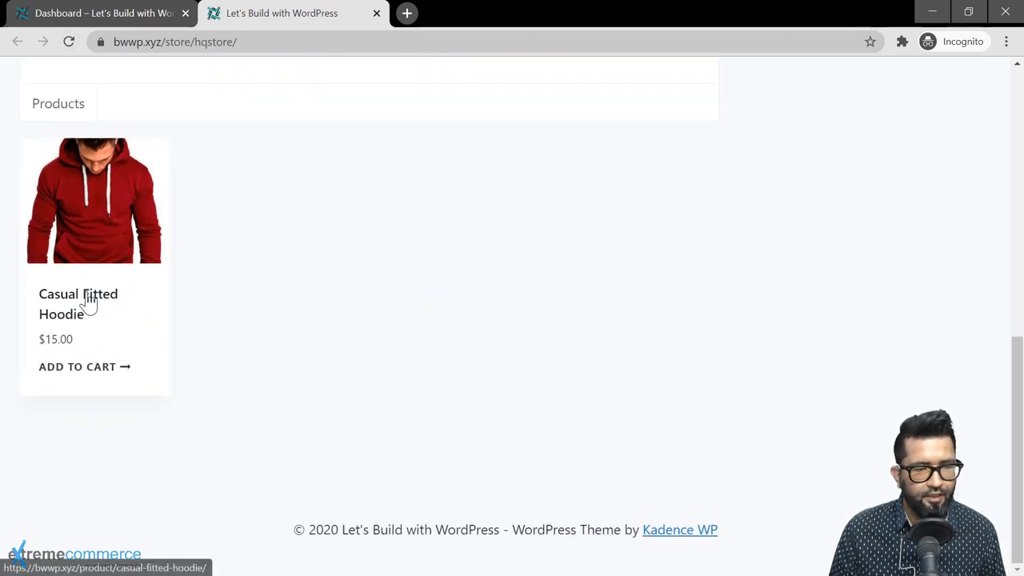
pyautogui.click(74, 304)
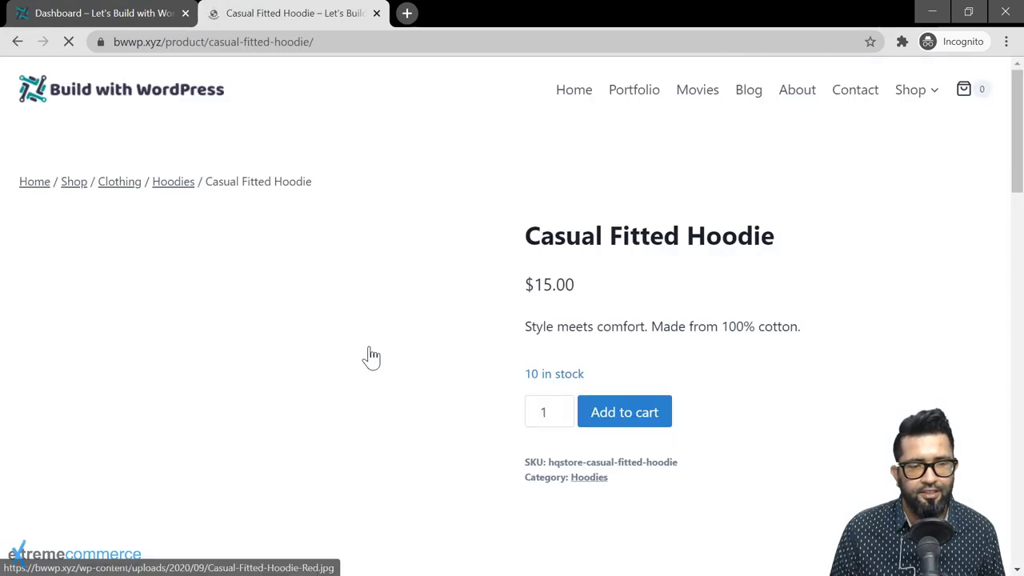
# Look through the hoodie page's description, related products, reviews and vendor information.
pyautogui.scroll(-4, 565, 413)
pyautogui.scroll(-8, 561, 405)
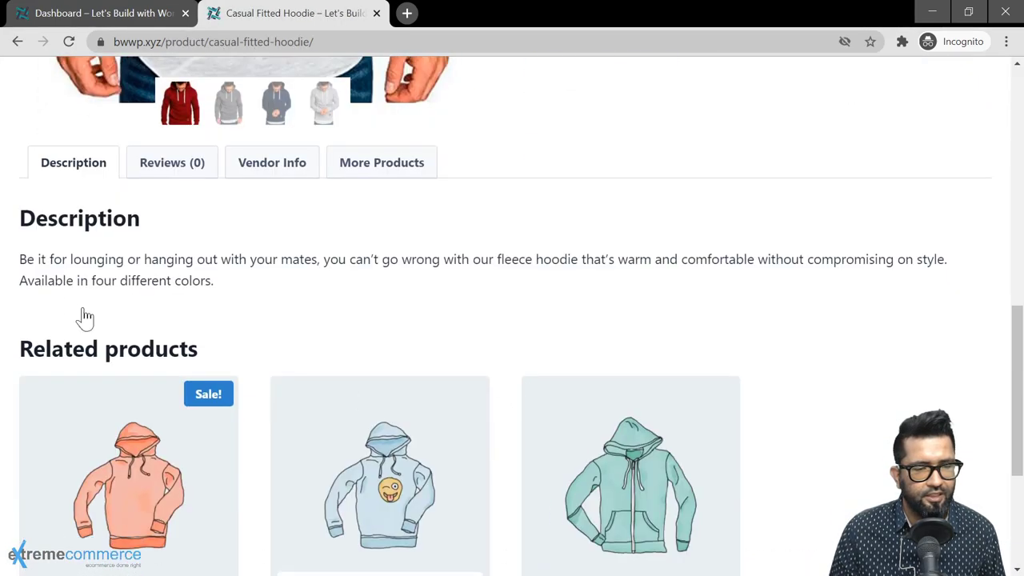
pyautogui.scroll(2, 65, 304)
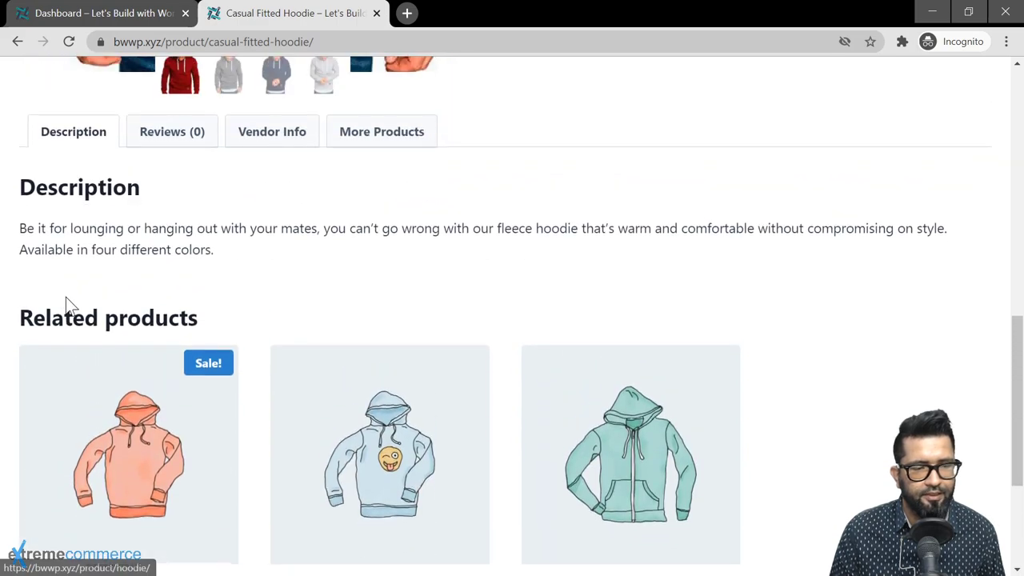
pyautogui.scroll(-1, 66, 304)
pyautogui.scroll(3, 66, 304)
pyautogui.click(172, 297)
pyautogui.click(277, 309)
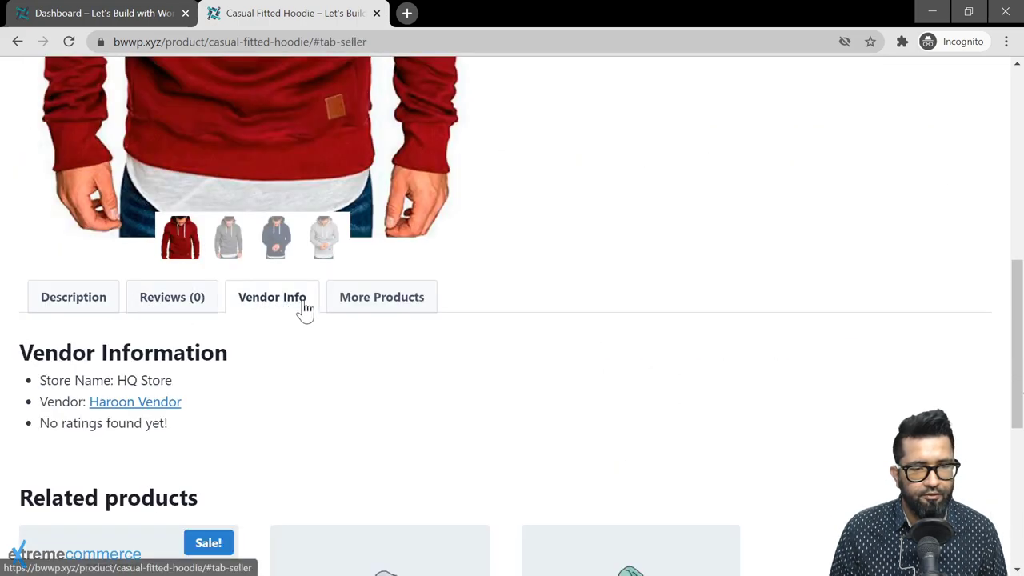
pyautogui.scroll(-1, 259, 379)
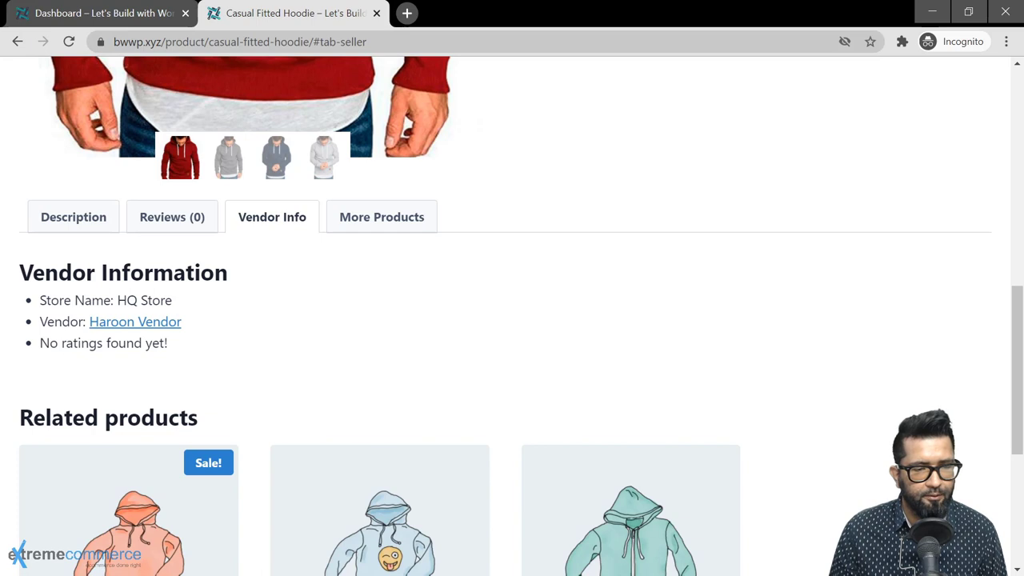
# Check which more products from the same vendor the hoodie page offers, and look back over the product details.
pyautogui.click(379, 229)
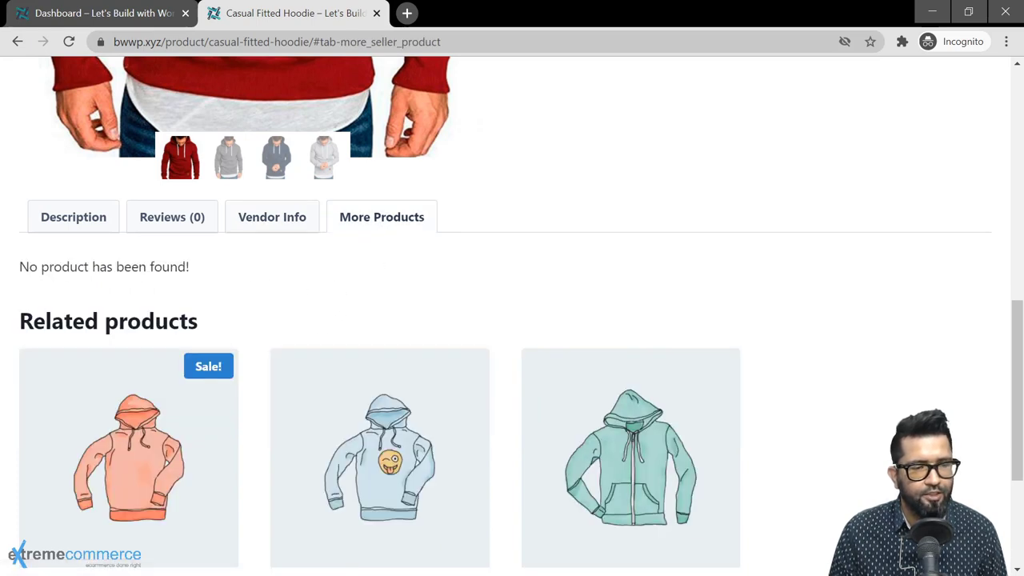
pyautogui.moveTo(20, 266); pyautogui.dragTo(192, 268)
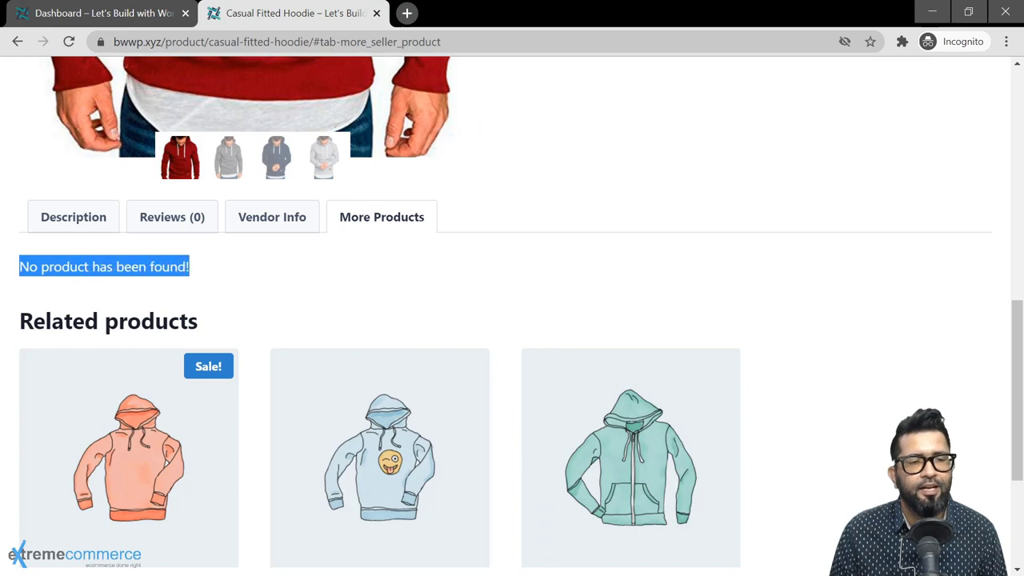
pyautogui.click(213, 269)
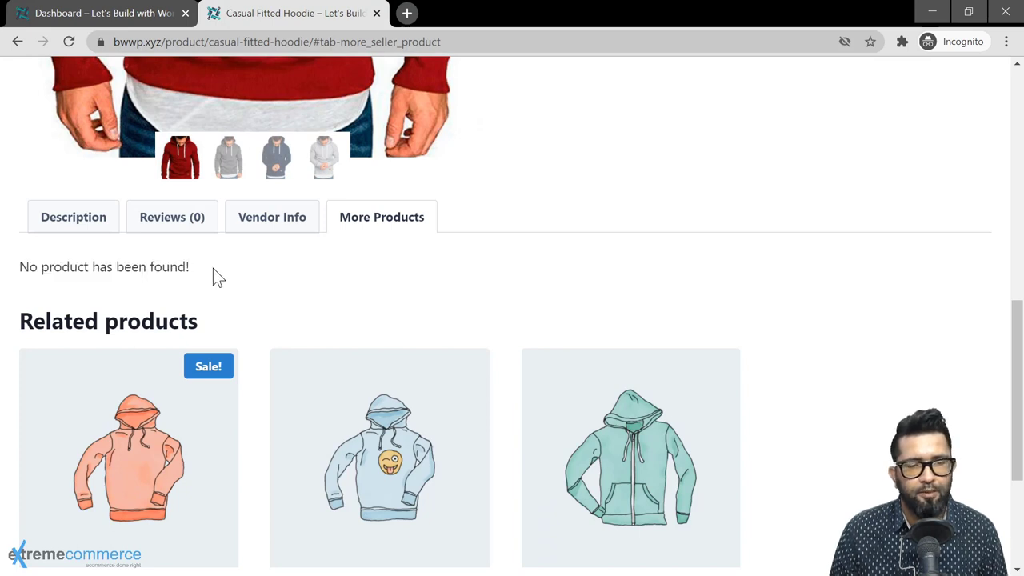
pyautogui.scroll(4, 350, 256)
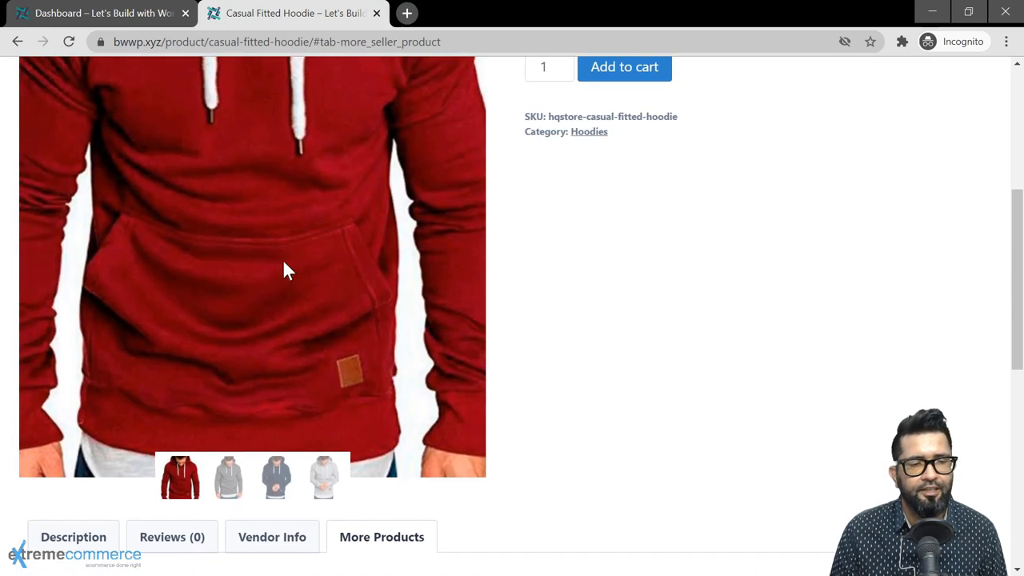
pyautogui.scroll(3, 537, 293)
pyautogui.scroll(2, 540, 293)
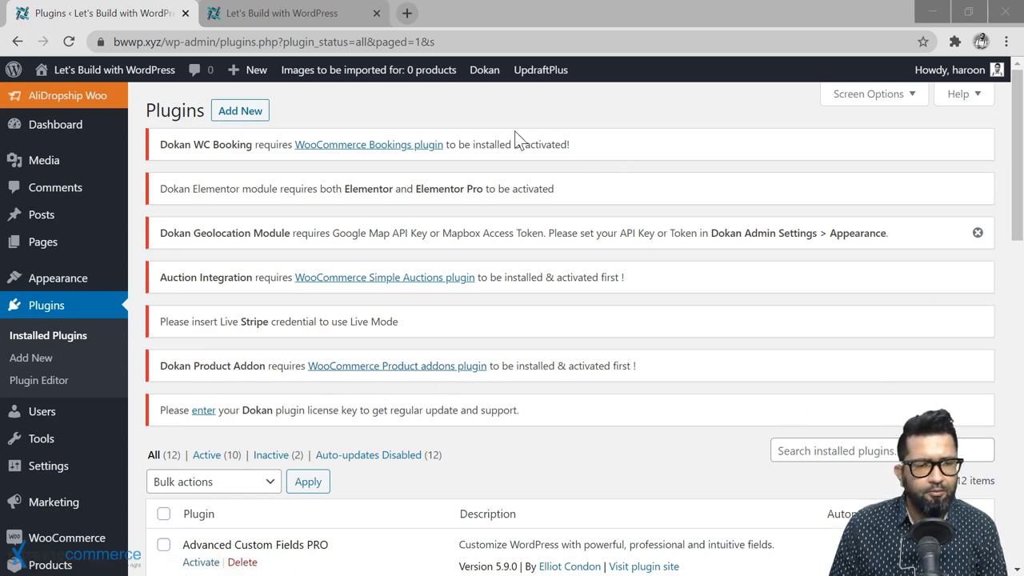
# Dismiss the Dokan Geolocation Module notice, look over the installed plugins and review the Dokan Pro menu entries.
pyautogui.click(978, 233)
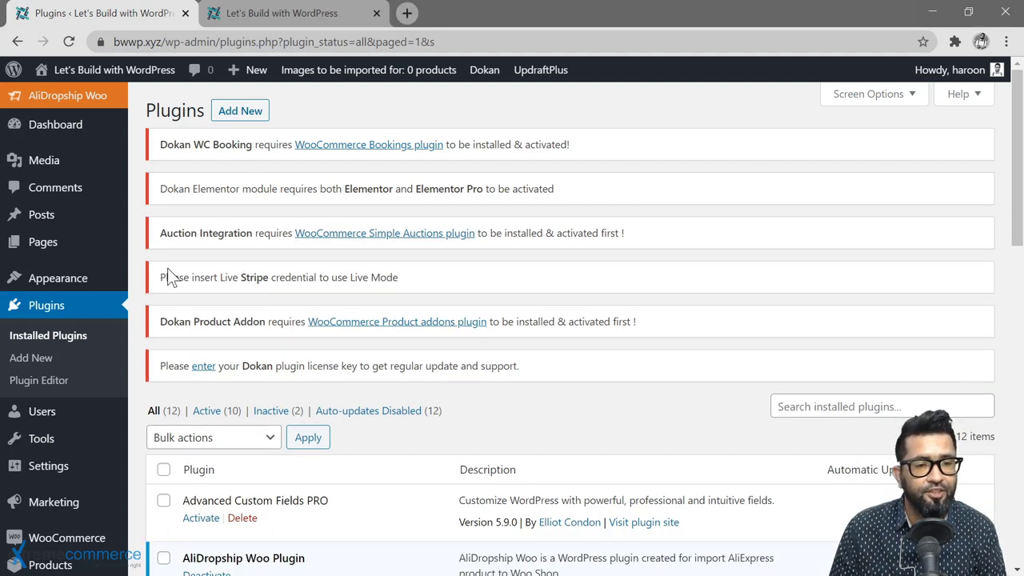
pyautogui.scroll(-2, 134, 320)
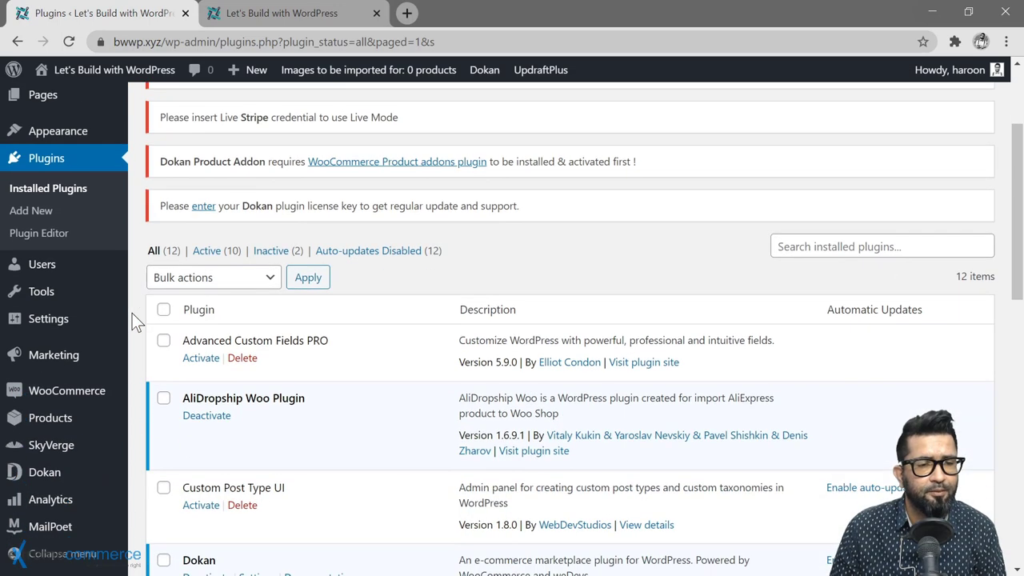
pyautogui.scroll(-1, 134, 321)
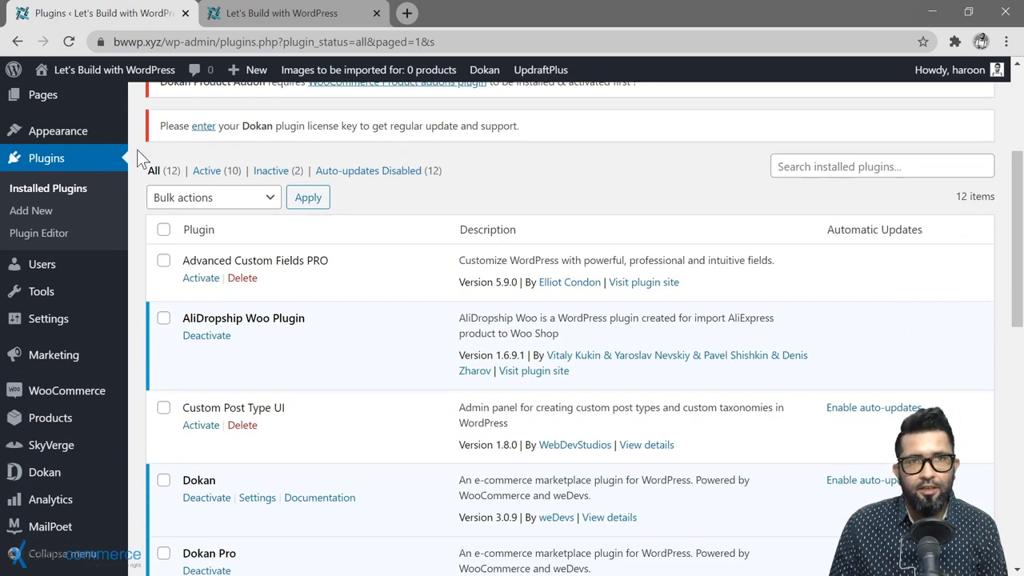
pyautogui.moveTo(48, 472)
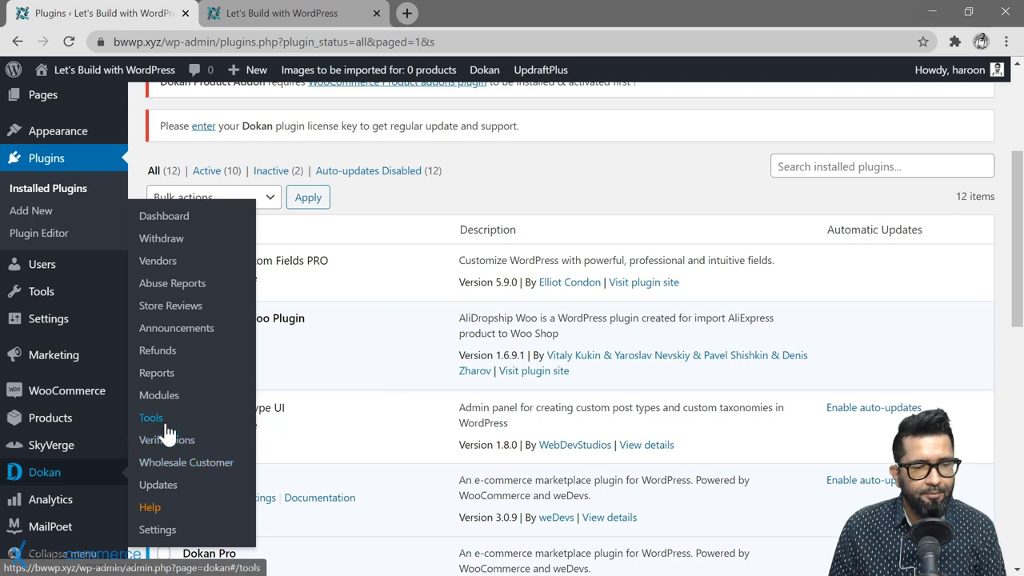
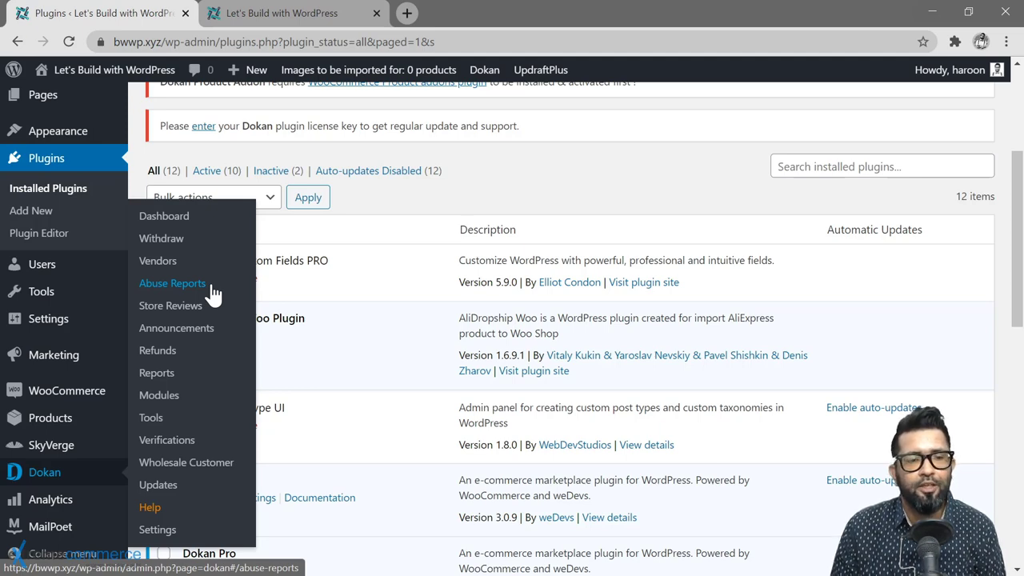
# Open the Dokan settings and look through the full list of settings sections, from General to Product Subscription.
pyautogui.scroll(-10, 212, 295)
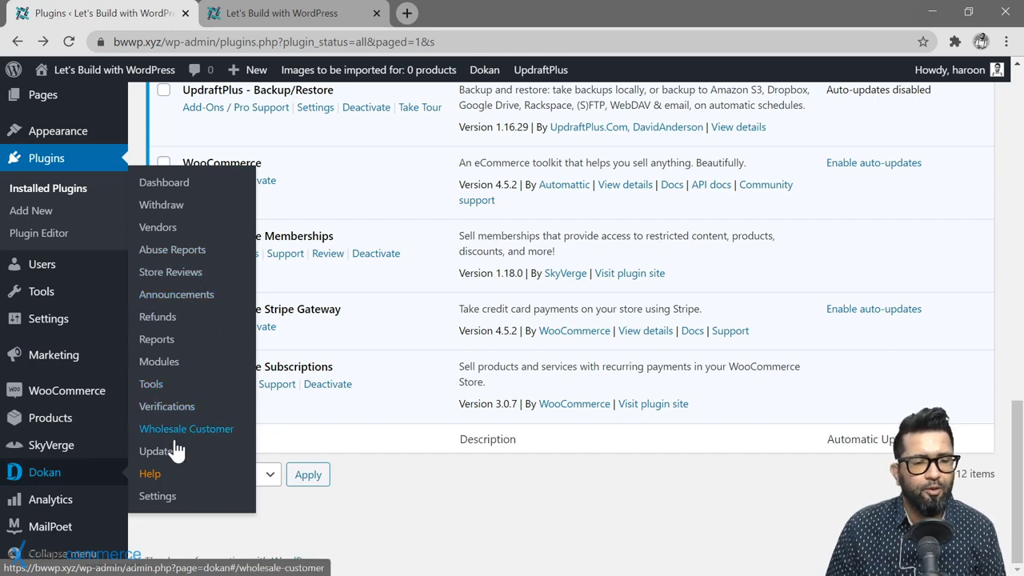
pyautogui.click(160, 498)
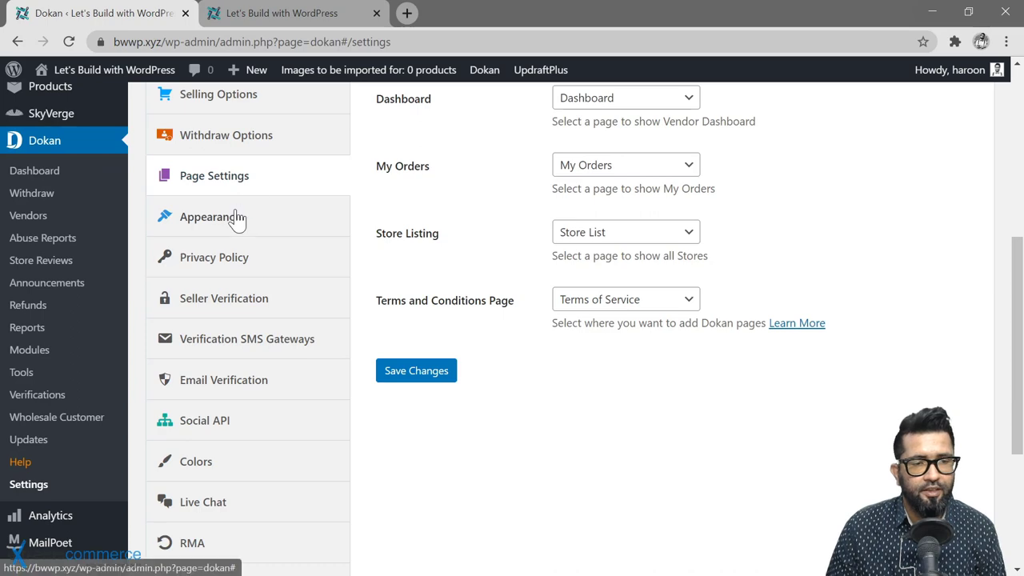
pyautogui.scroll(-1, 263, 336)
pyautogui.scroll(-2, 263, 338)
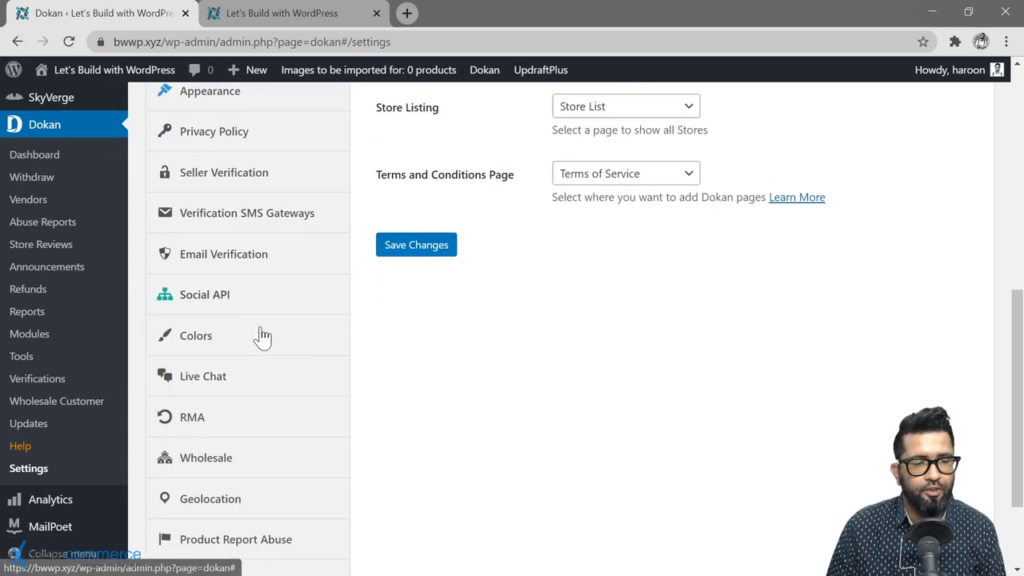
pyautogui.scroll(1, 320, 472)
pyautogui.scroll(4, 336, 469)
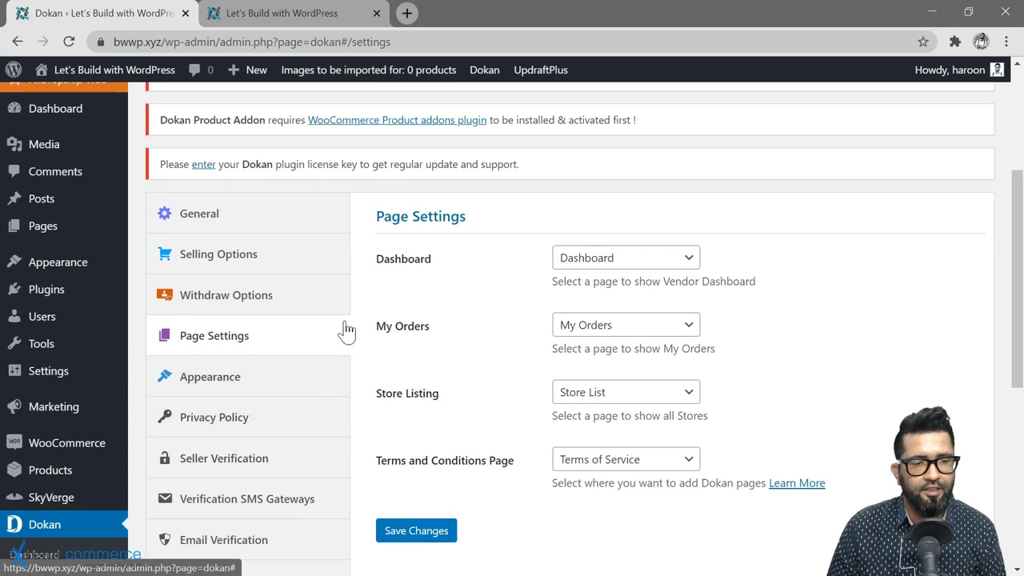
pyautogui.scroll(-5, 275, 244)
pyautogui.scroll(-1, 273, 250)
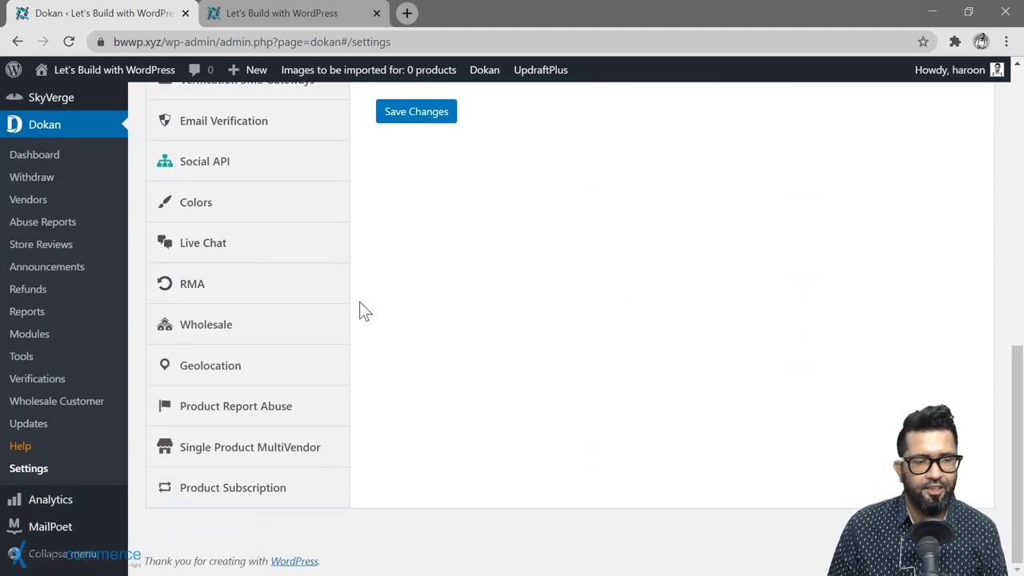
pyautogui.scroll(4, 360, 304)
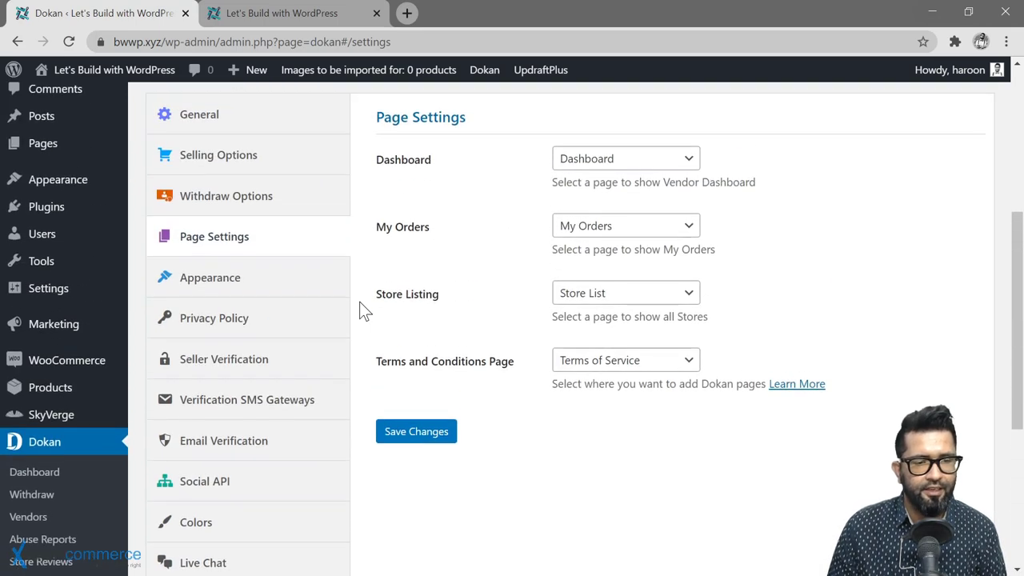
# Review the Dokan Email Verification settings and the Verification SMS Gateways settings, including the Nexmo and Twilio fields.
pyautogui.click(250, 443)
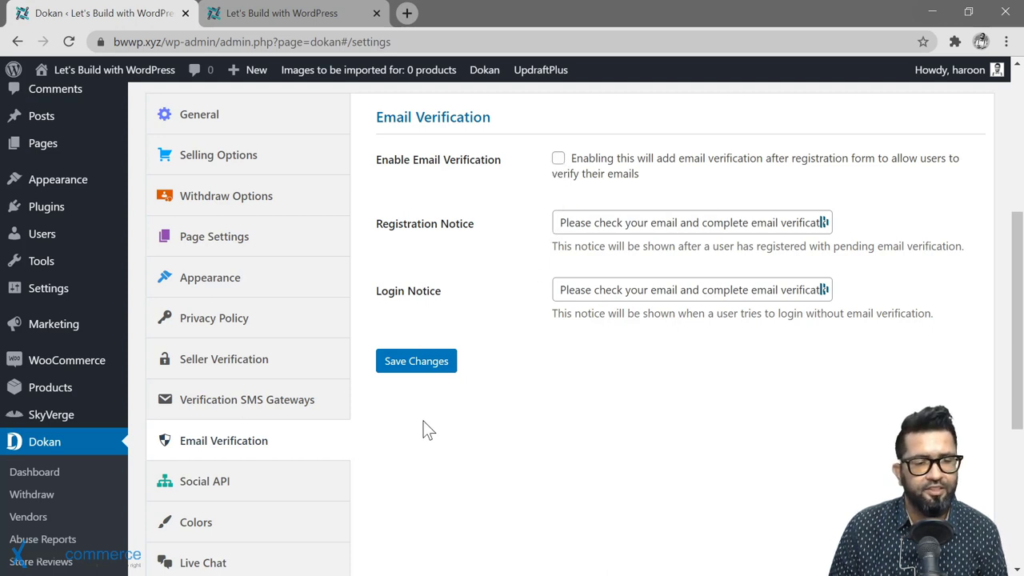
pyautogui.click(290, 403)
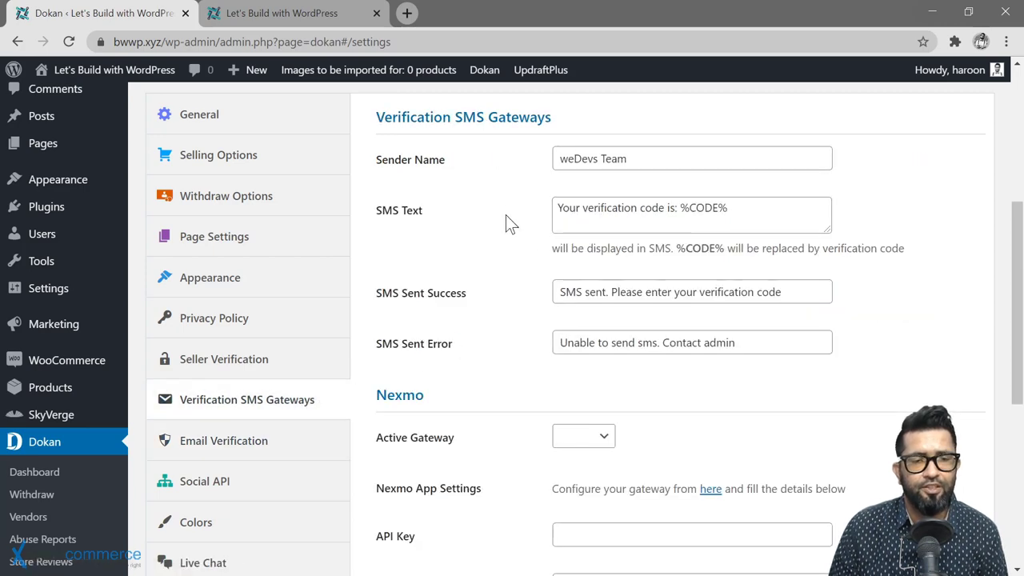
pyautogui.scroll(-3, 500, 210)
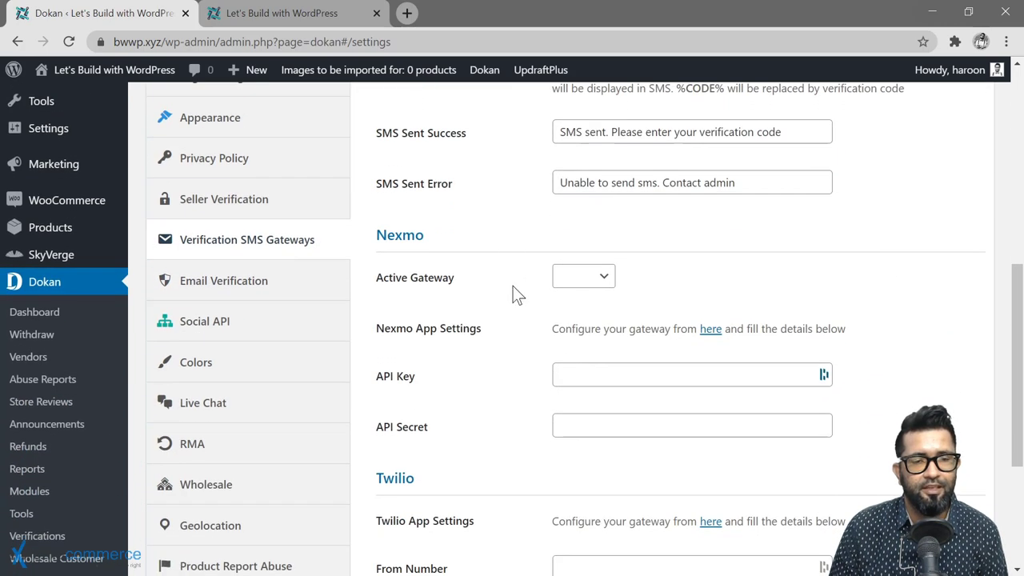
# Check the Nexmo active gateway choices and review the Live Chat settings, including the chat provider and chat button options.
pyautogui.click(597, 280)
pyautogui.click(585, 290)
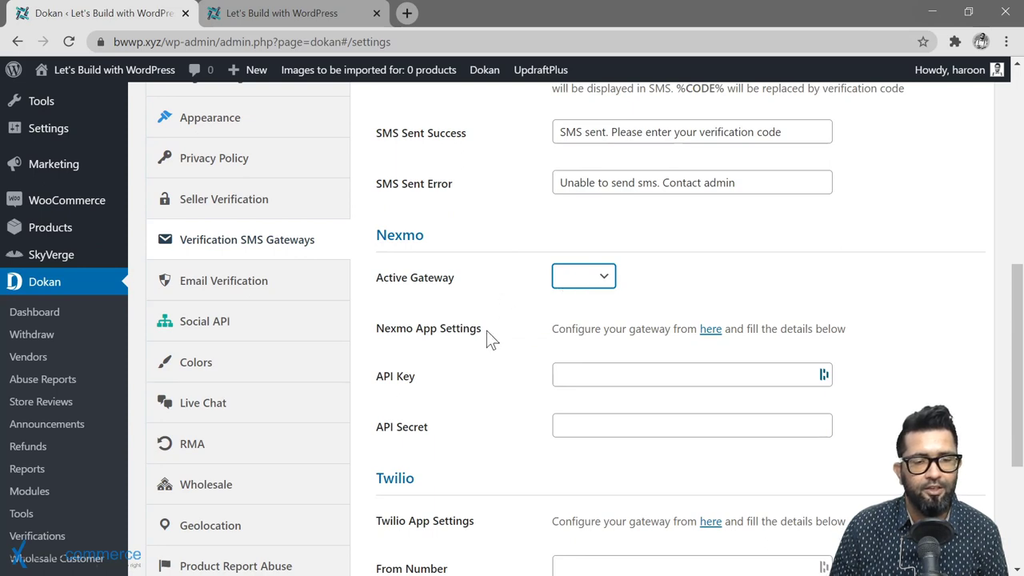
pyautogui.scroll(-2, 442, 347)
pyautogui.click(203, 266)
pyautogui.scroll(4, 488, 302)
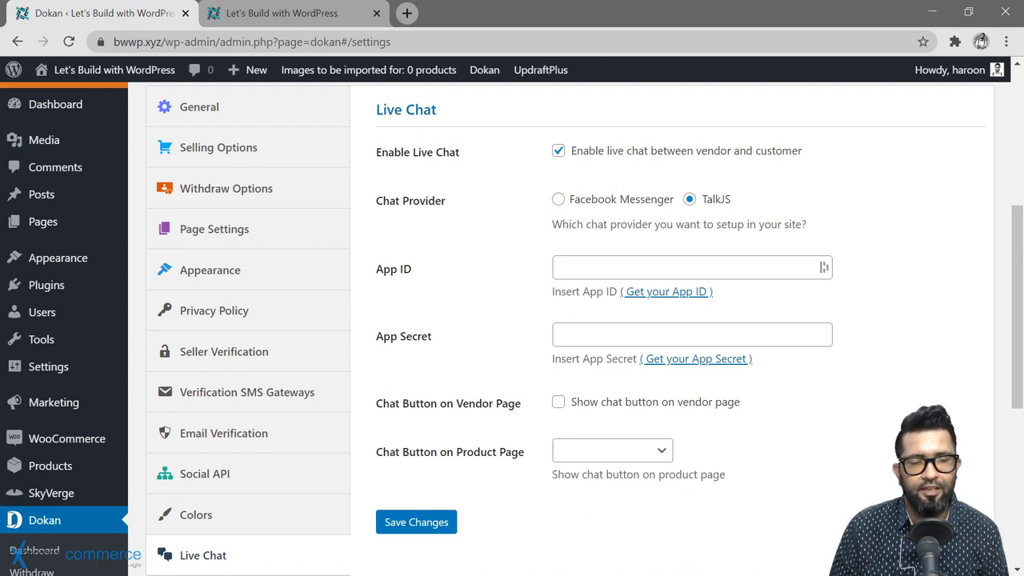
# Review the Social API, RMA and Wholesale settings, including the social login app fields and the refund policy options.
pyautogui.click(205, 474)
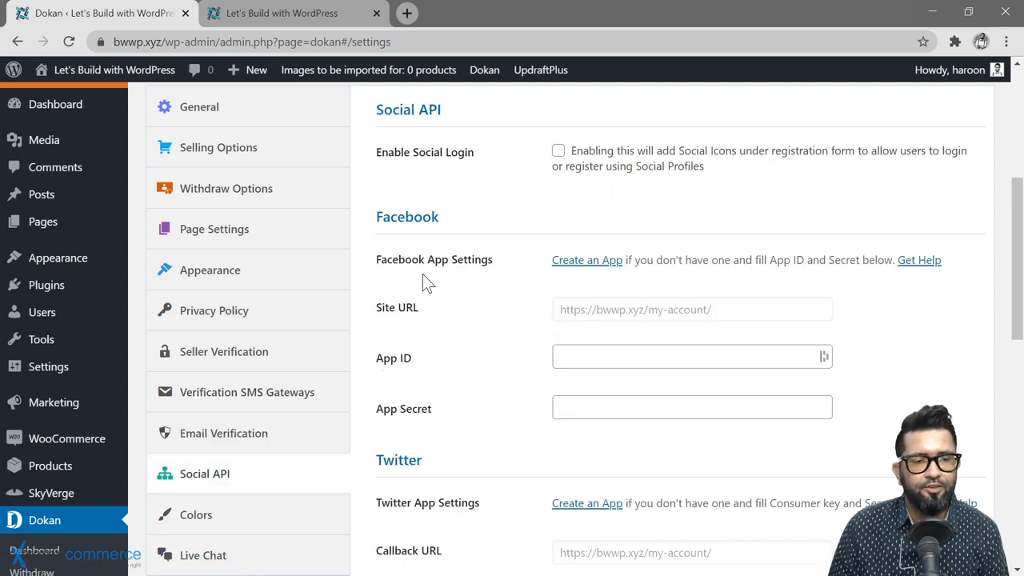
pyautogui.scroll(-4, 281, 280)
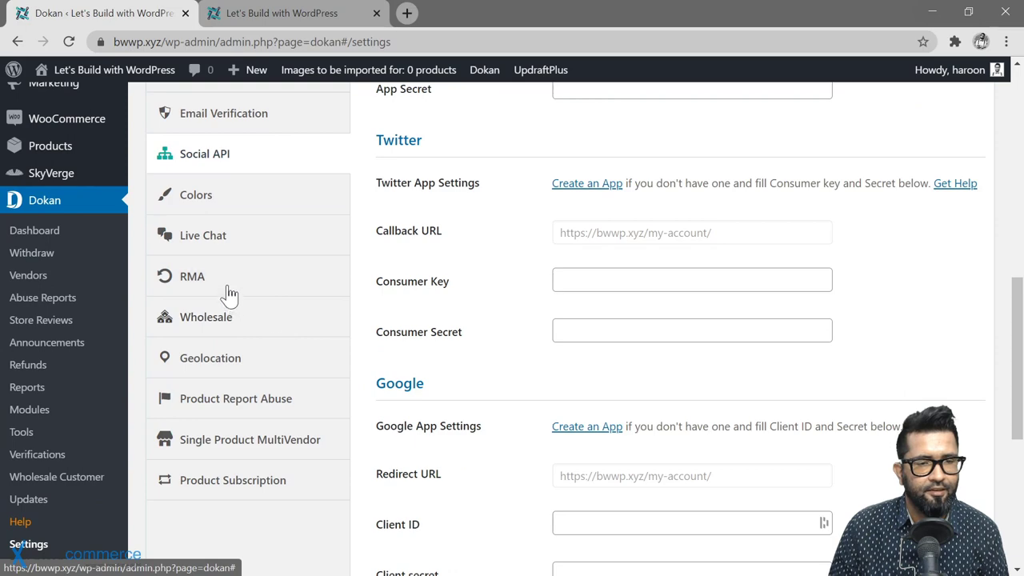
pyautogui.click(229, 294)
pyautogui.scroll(5, 499, 317)
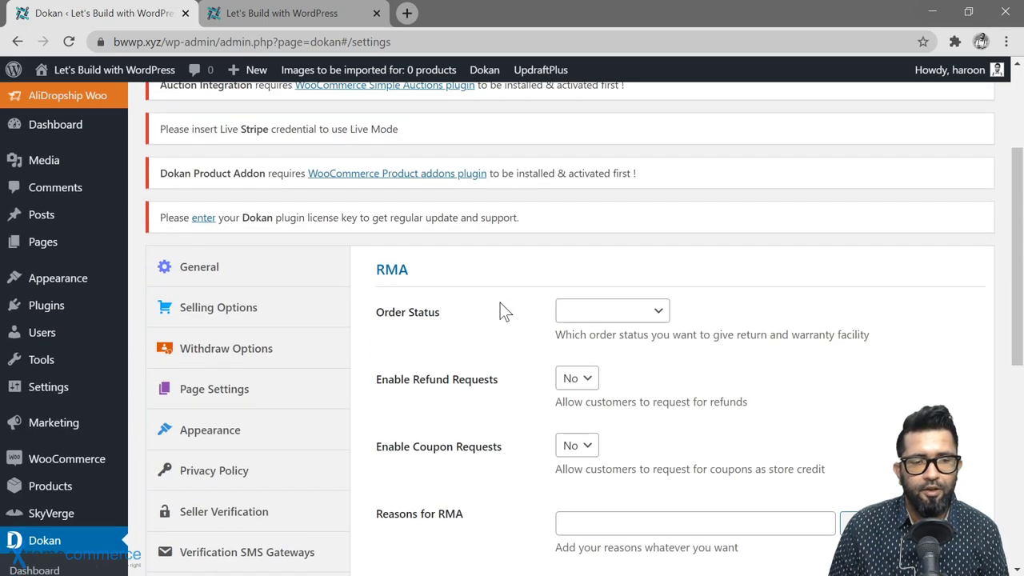
pyautogui.scroll(-4, 500, 304)
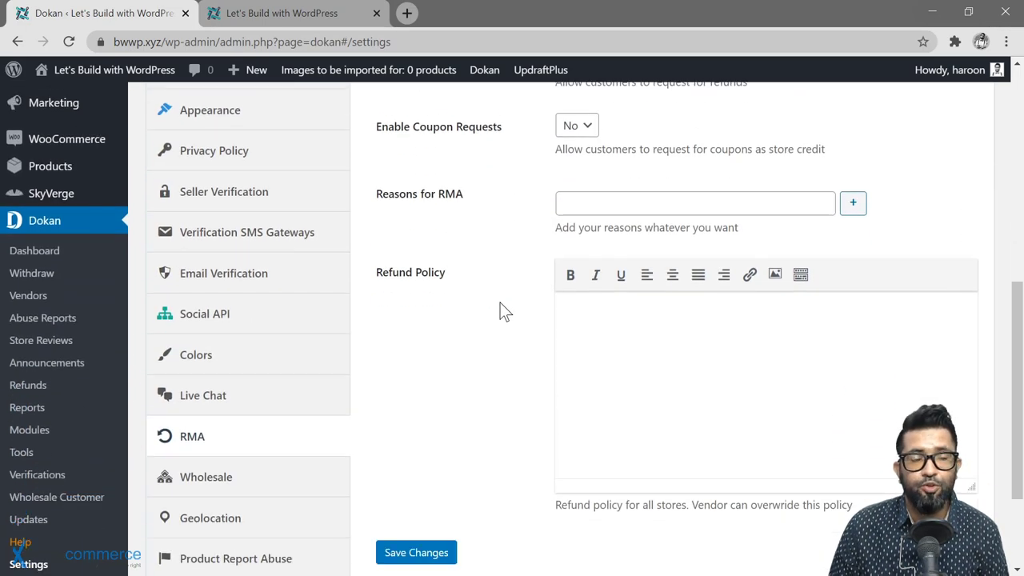
pyautogui.scroll(-2, 501, 305)
pyautogui.click(274, 330)
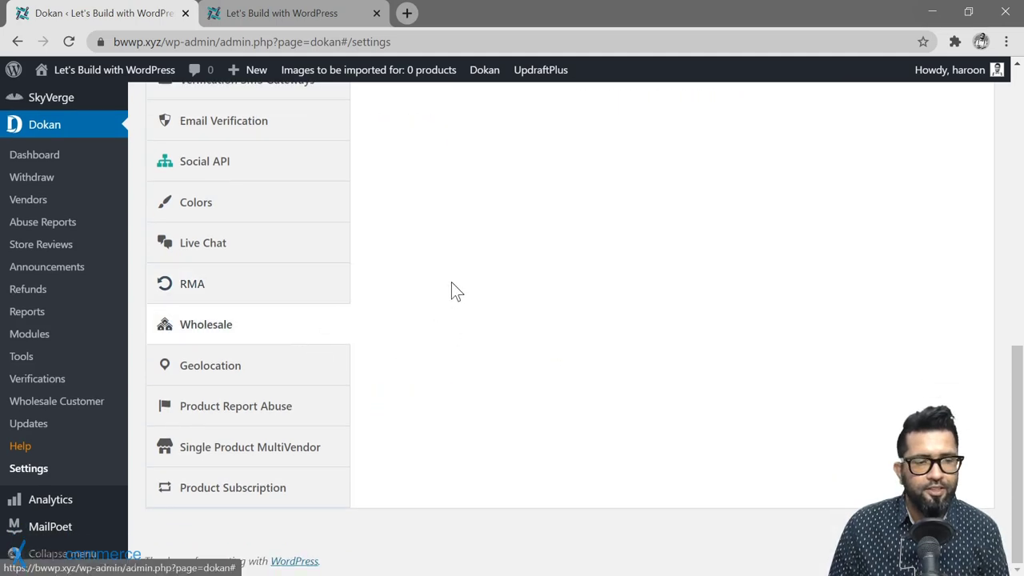
pyautogui.scroll(4, 451, 292)
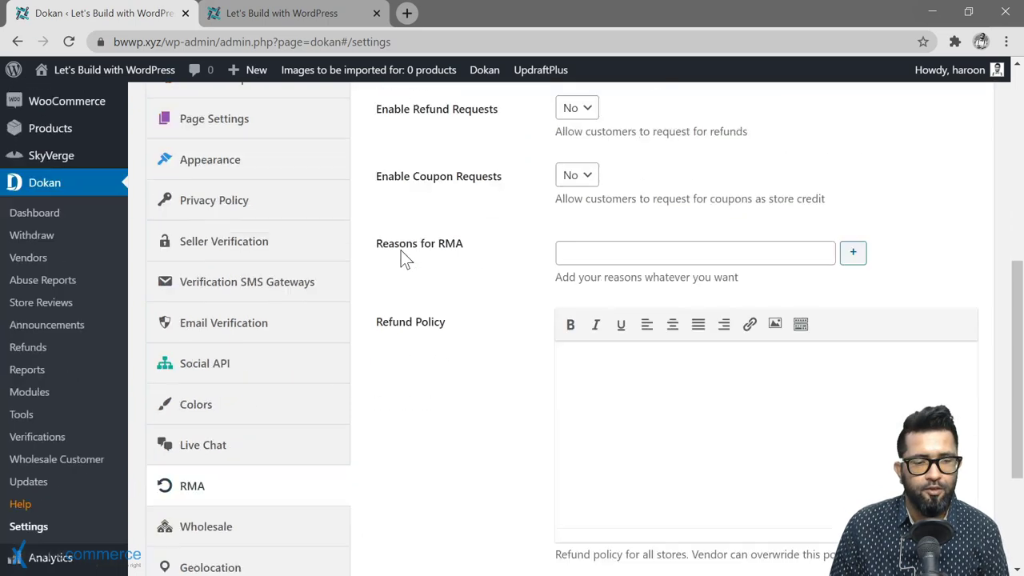
# Look through the Colors, Geolocation, Product Report Abuse and Single Product MultiVendor settings.
pyautogui.scroll(-3, 400, 257)
pyautogui.click(235, 209)
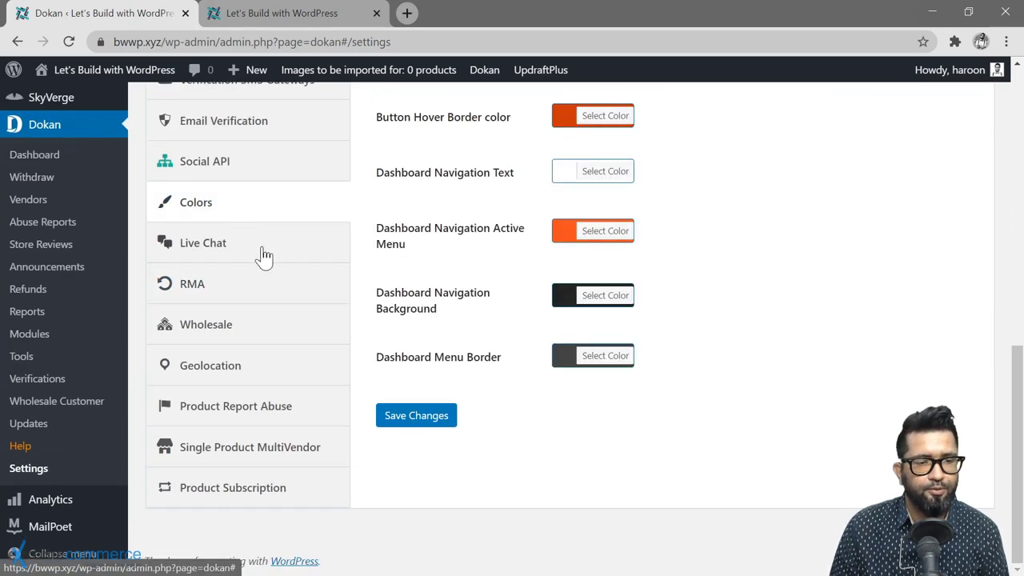
pyautogui.click(254, 373)
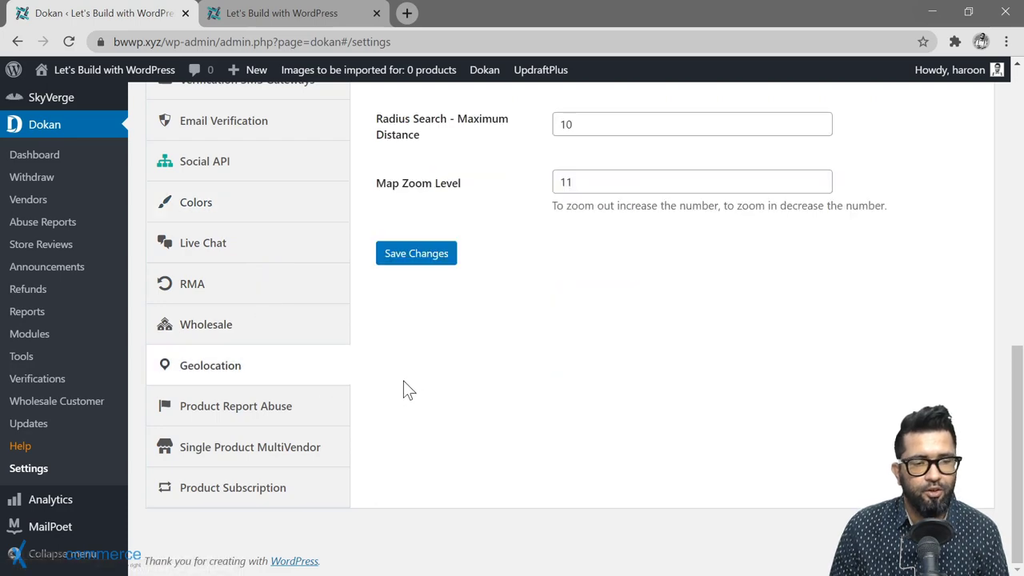
pyautogui.click(286, 407)
pyautogui.scroll(4, 539, 328)
pyautogui.scroll(-4, 538, 324)
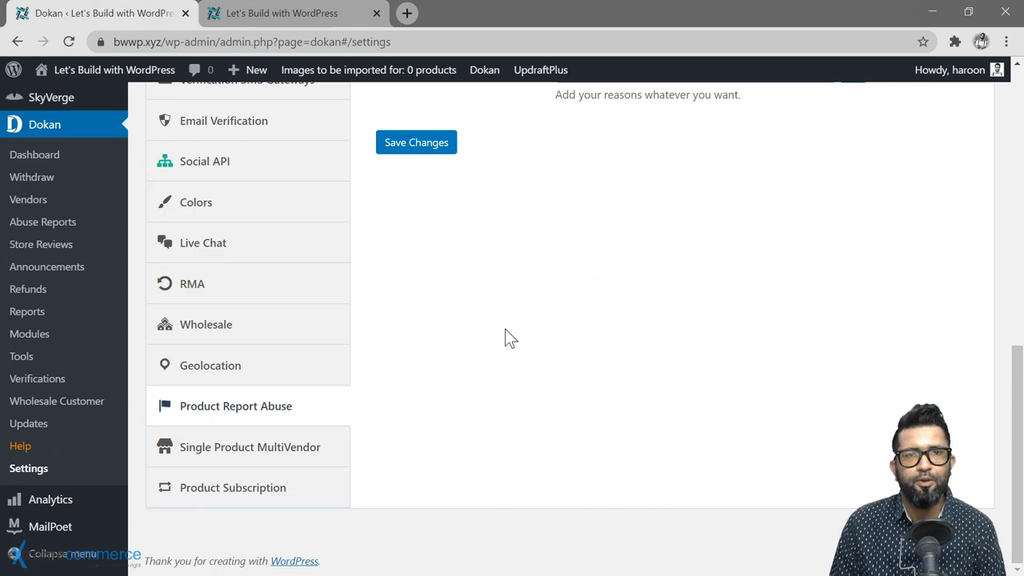
pyautogui.click(320, 446)
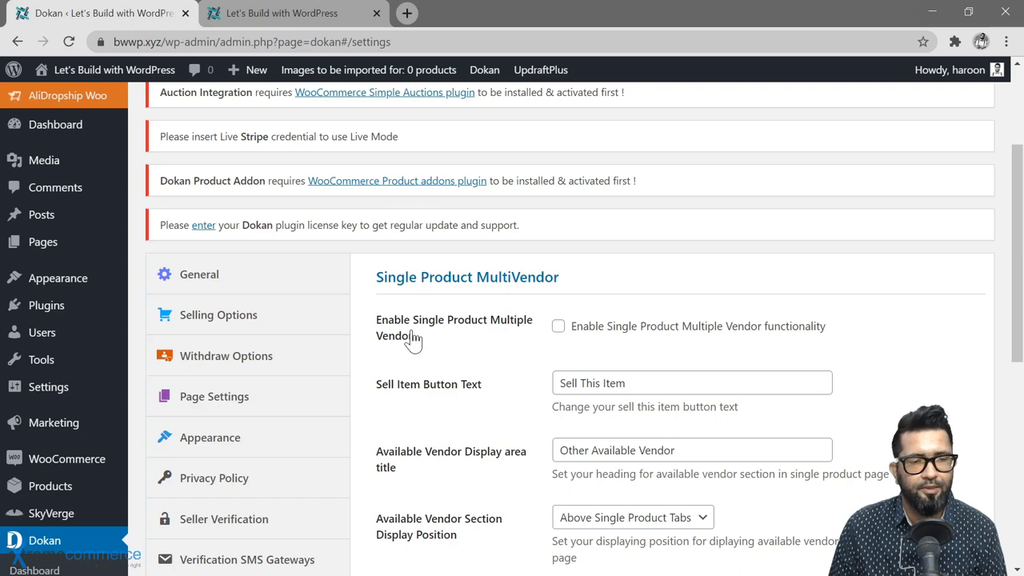
pyautogui.scroll(-5, 137, 331)
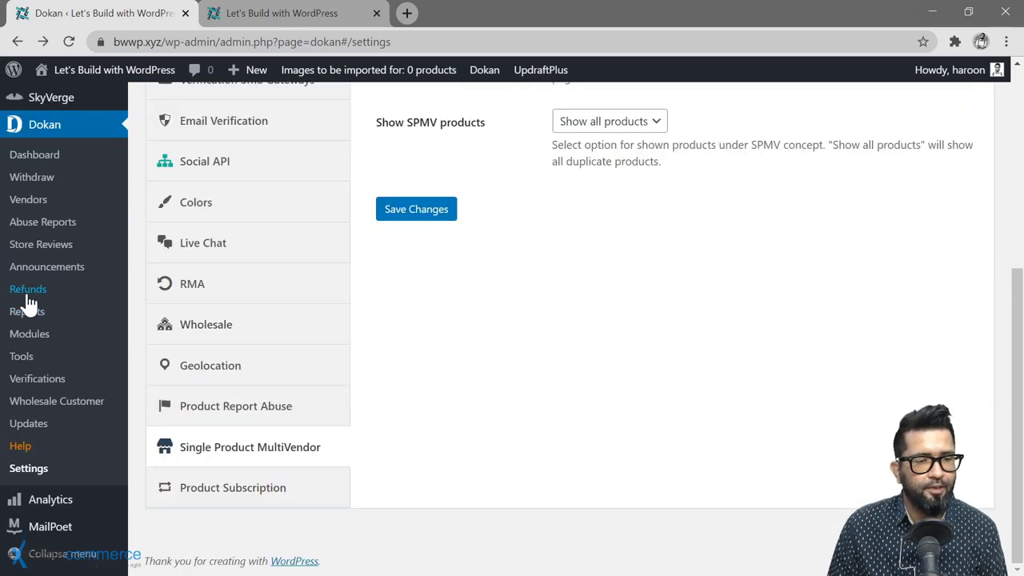
# Look through the Dokan modules and turn off the Wirecard and WooCommerce Booking Integration modules.
pyautogui.click(32, 336)
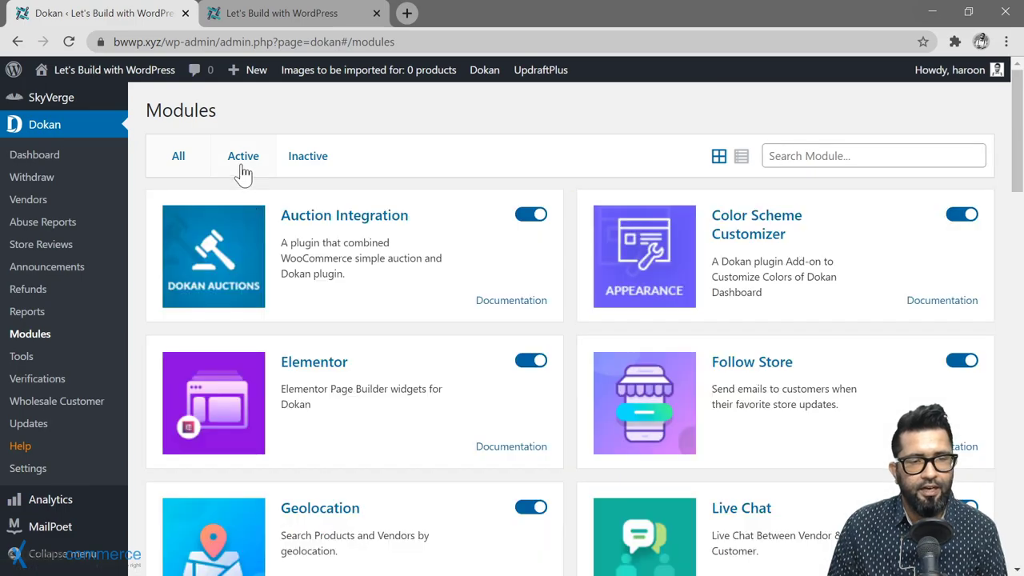
pyautogui.scroll(-8, 569, 300)
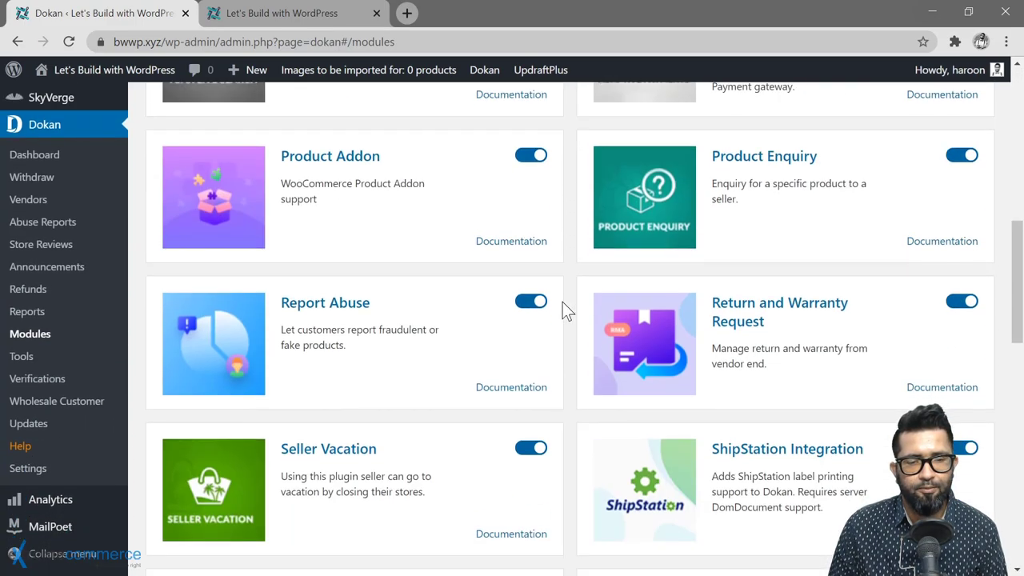
pyautogui.scroll(-10, 564, 308)
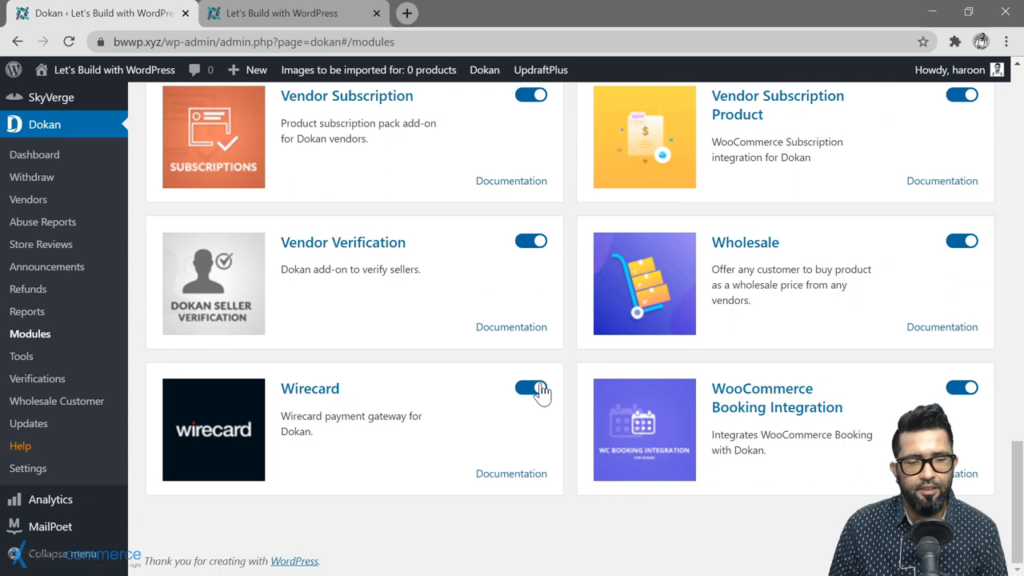
pyautogui.click(538, 391)
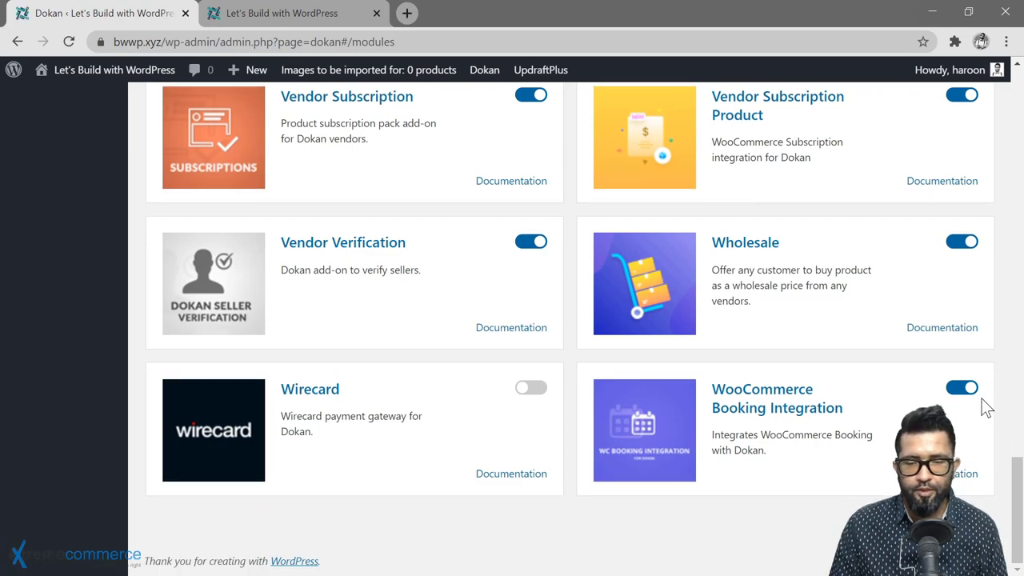
pyautogui.click(963, 389)
pyautogui.scroll(15, 804, 341)
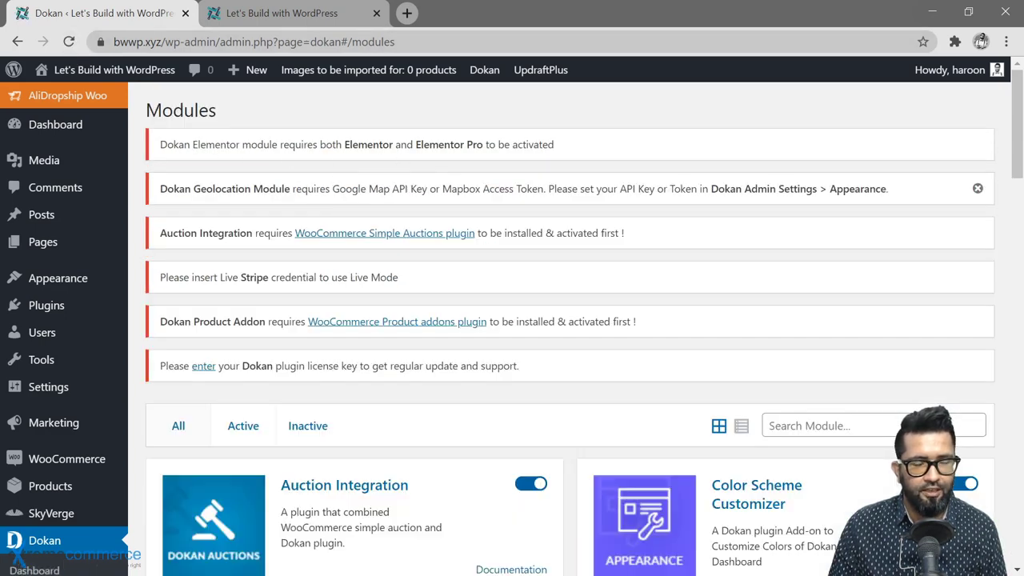
# Switch to the vendor dashboard in the incognito window and look over its menu entries and the Reviews page.
pyautogui.hotkey('alt', 'Tab')
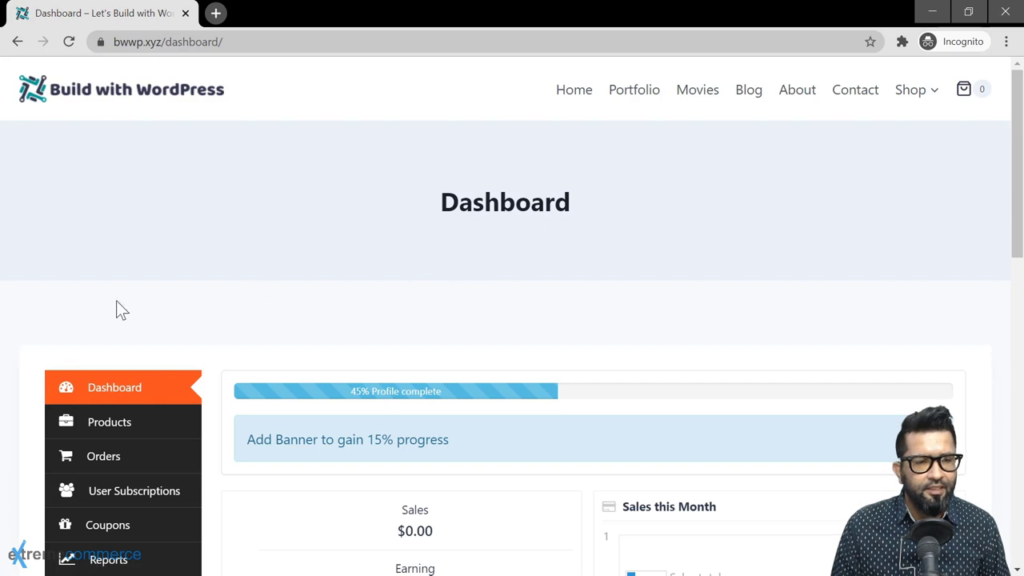
pyautogui.scroll(-3, 25, 336)
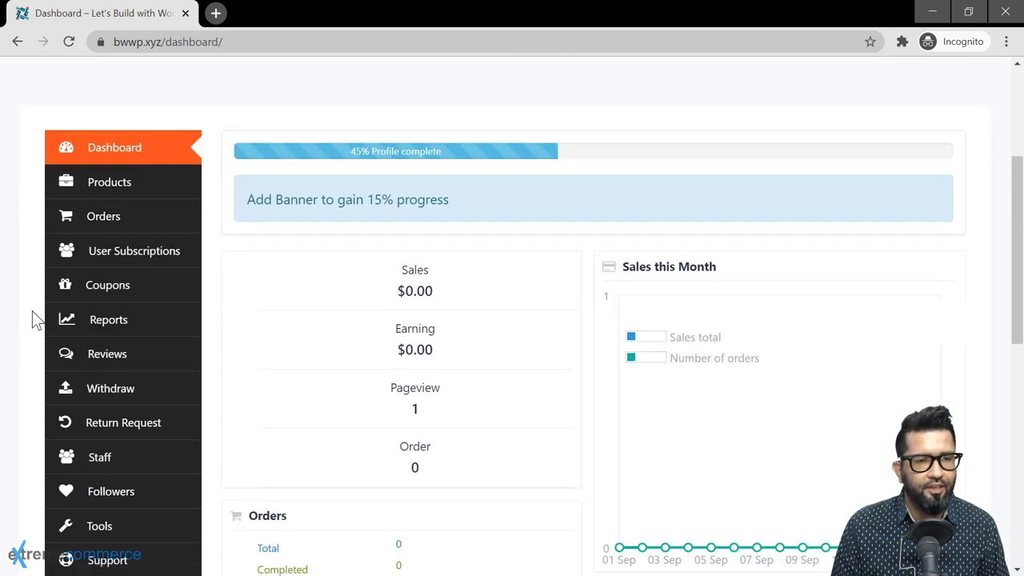
pyautogui.scroll(-2, 32, 292)
pyautogui.scroll(1, 32, 292)
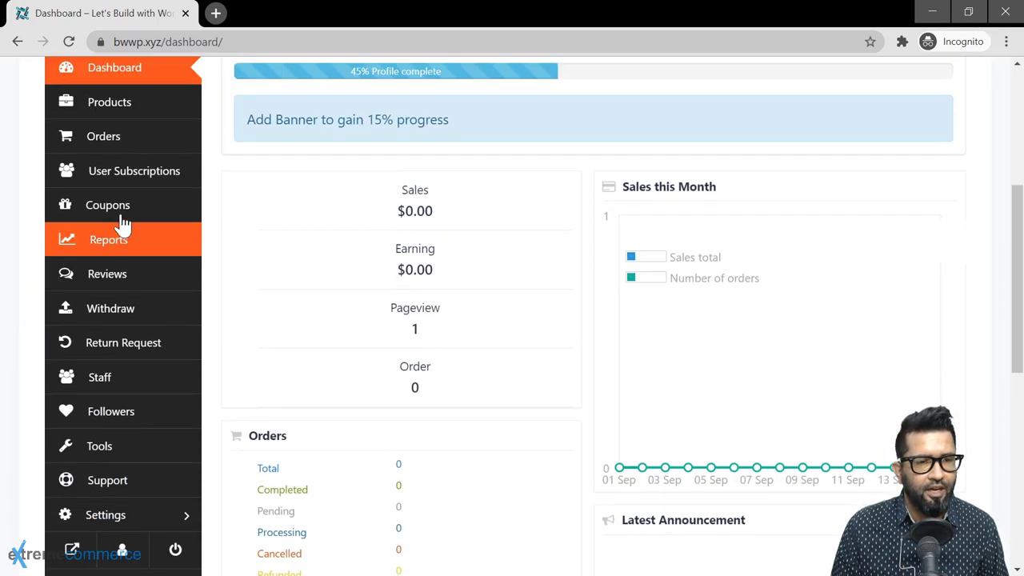
pyautogui.click(139, 276)
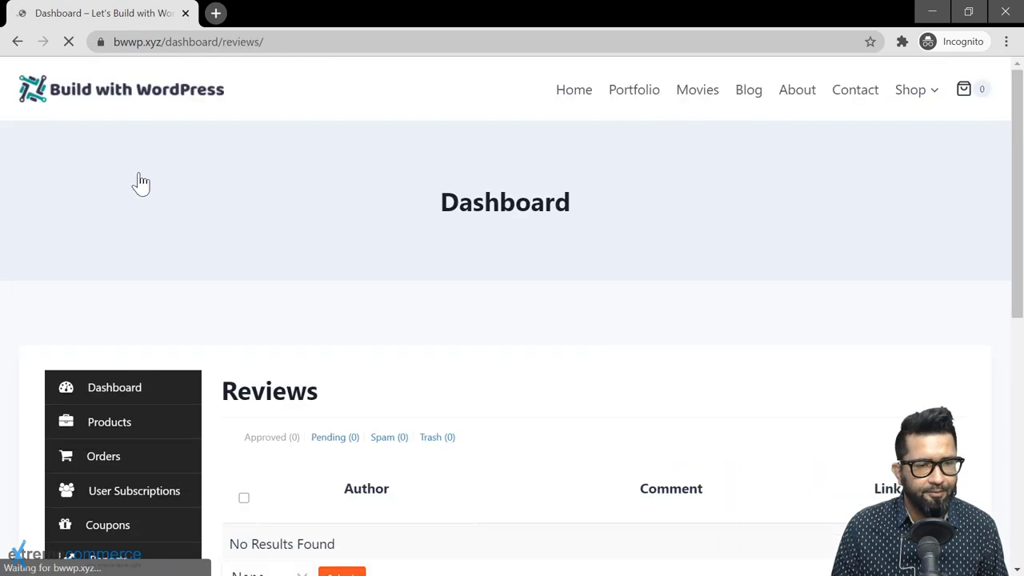
pyautogui.scroll(-5, 229, 347)
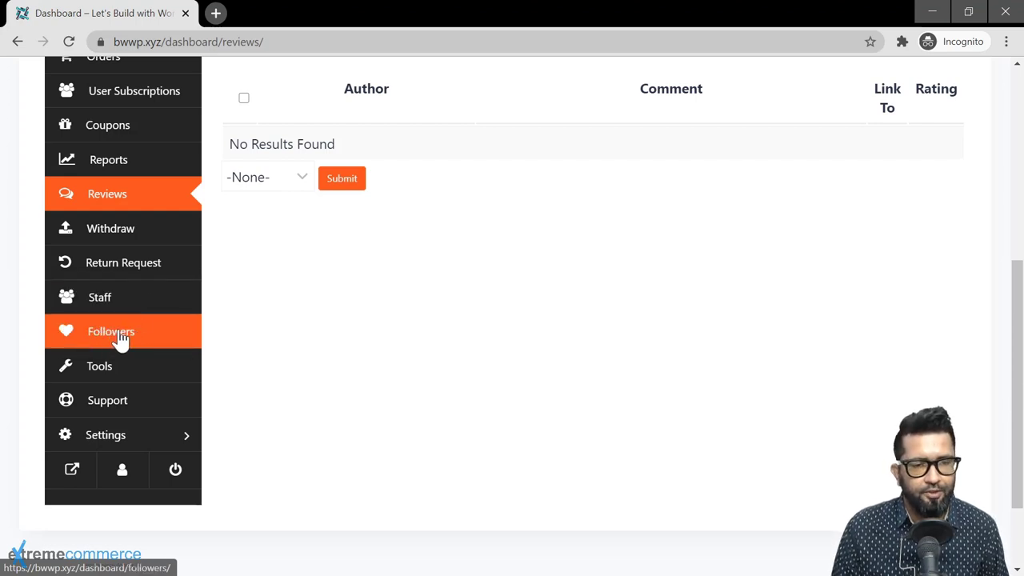
# Open the vendor's product list and look over the Casual Fitted Hoodie entry.
pyautogui.scroll(2, 121, 340)
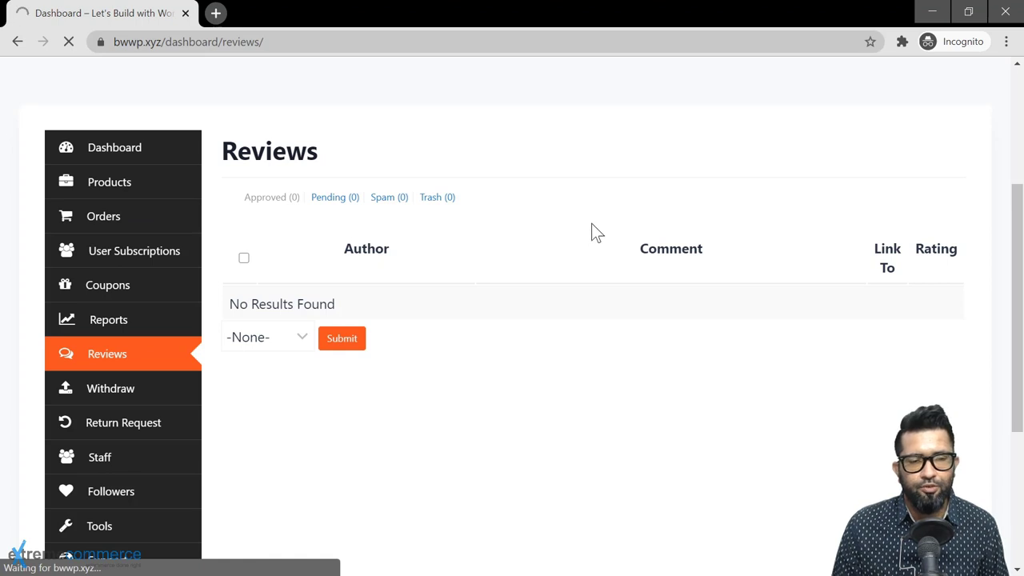
pyautogui.scroll(-1, 593, 348)
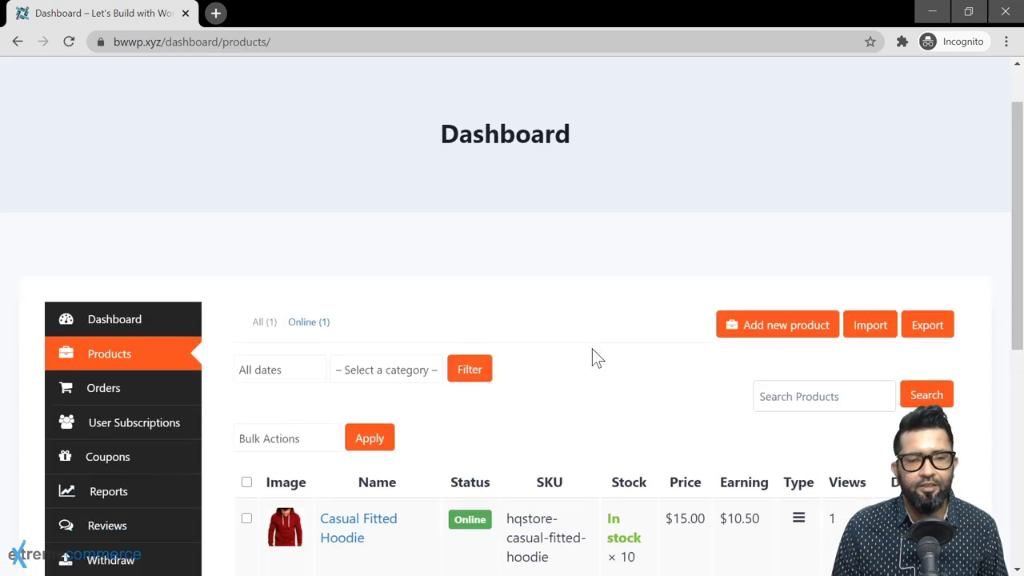
pyautogui.scroll(-3, 592, 349)
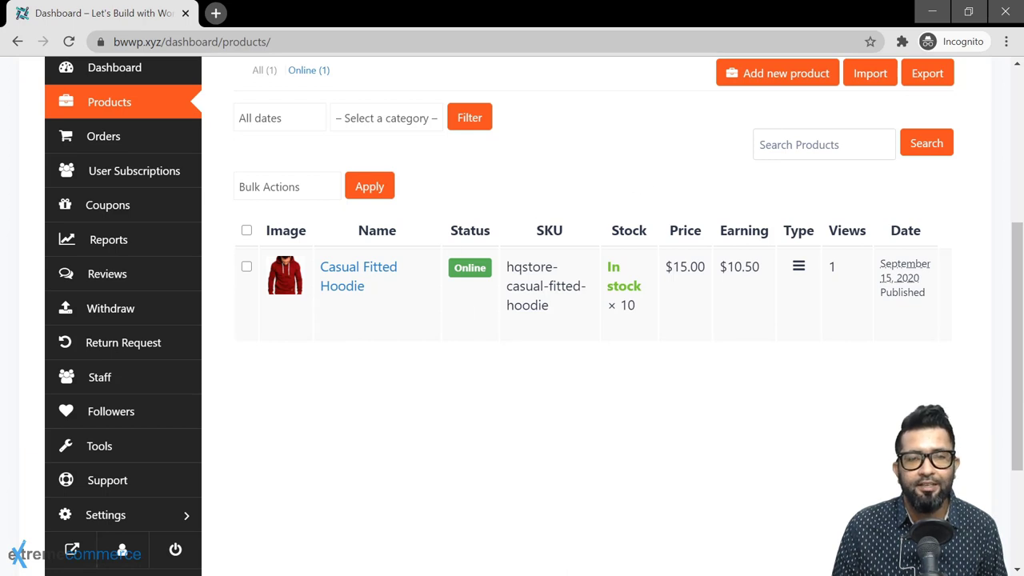
# Create a new vendor product named Casual Trousers with a price of $20 in the Clothing category, and close the product form.
pyautogui.click(770, 83)
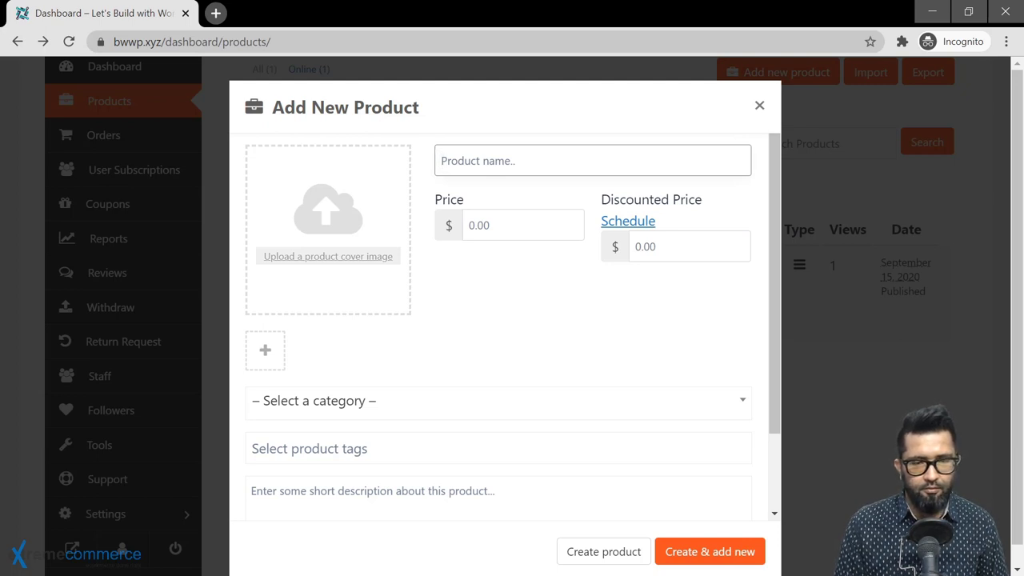
pyautogui.write('Casual Trousers')
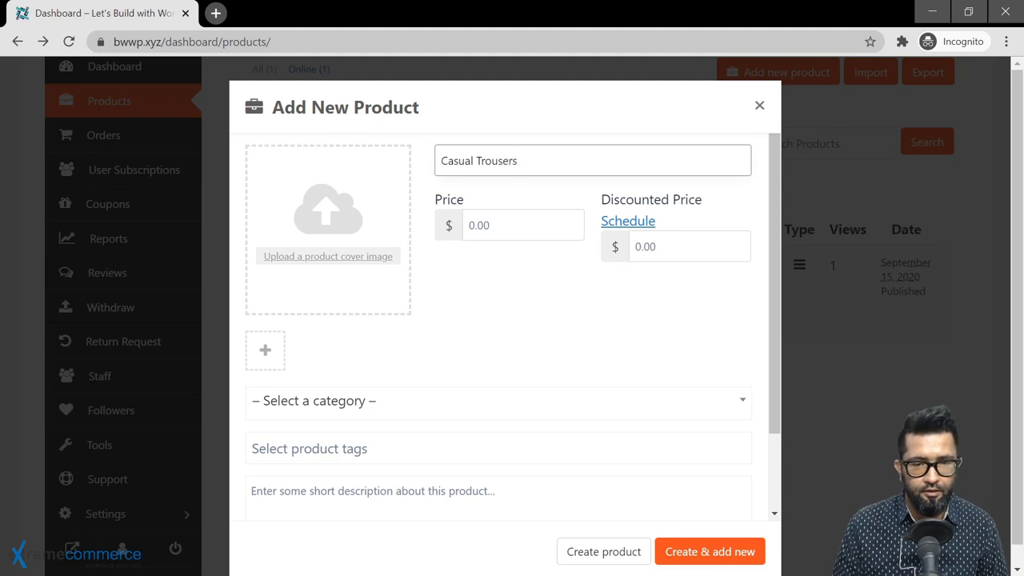
pyautogui.click(481, 225)
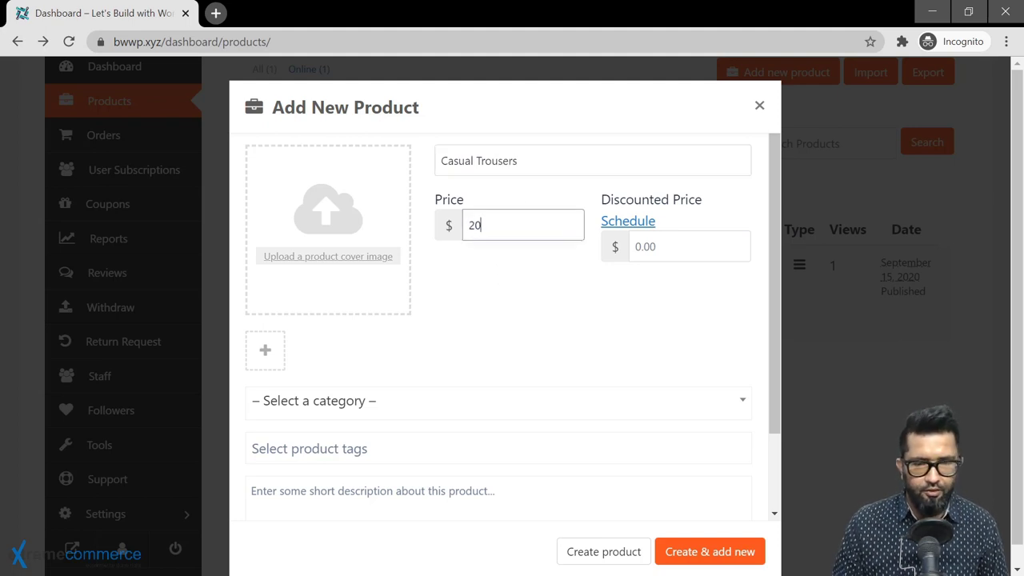
pyautogui.scroll(-1, 480, 392)
pyautogui.click(419, 328)
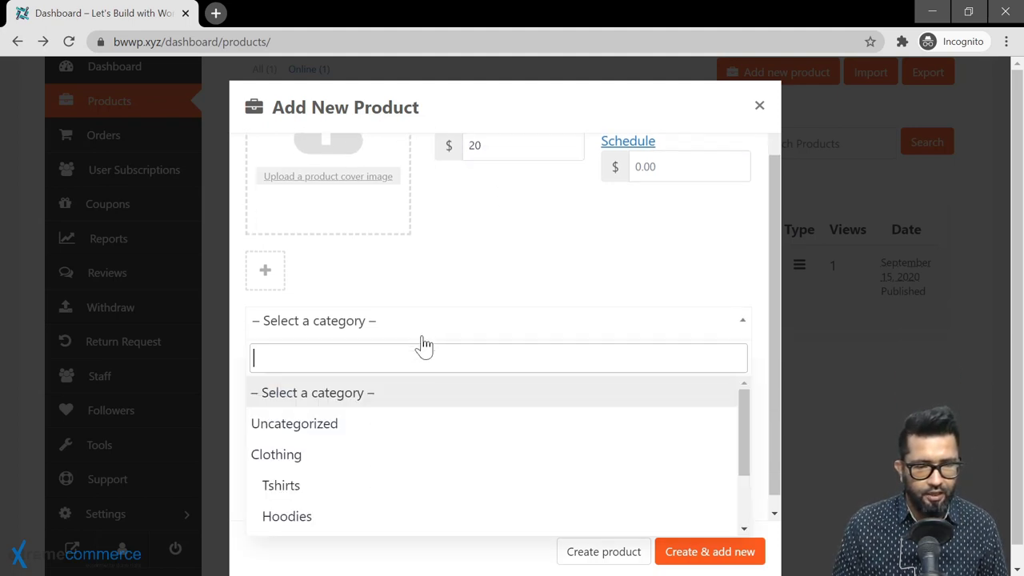
pyautogui.click(328, 462)
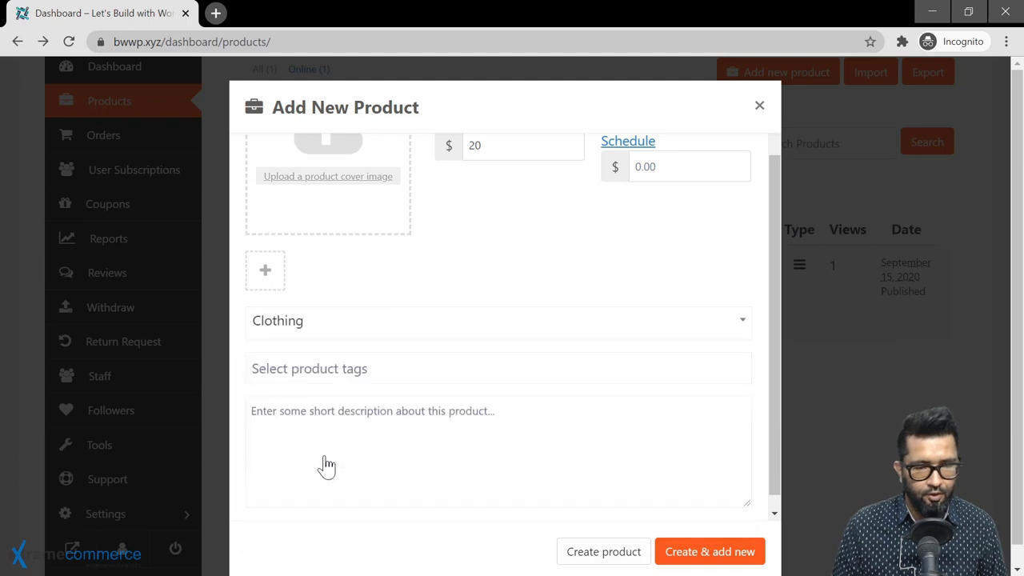
pyautogui.scroll(-1, 513, 320)
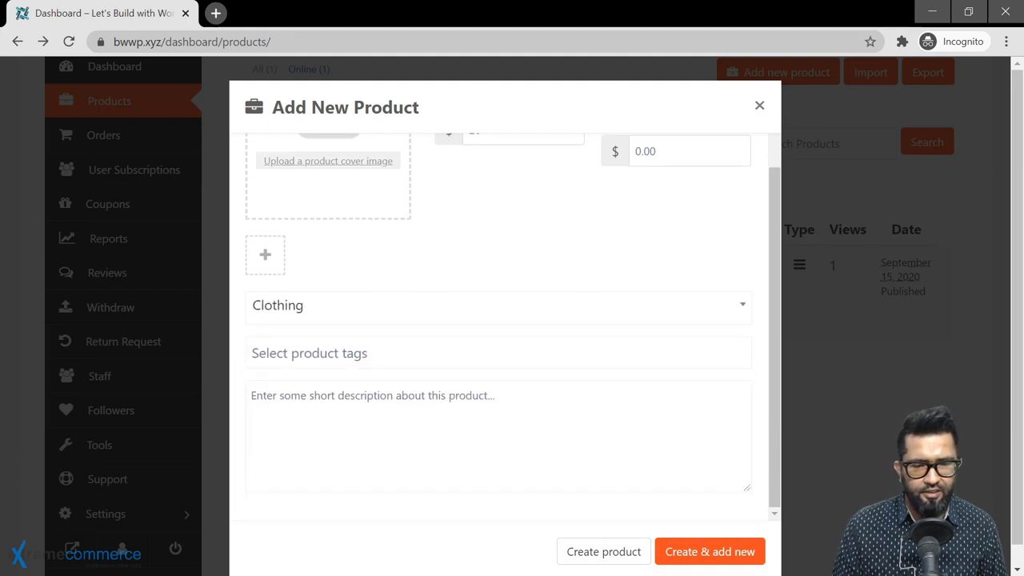
pyautogui.click(695, 549)
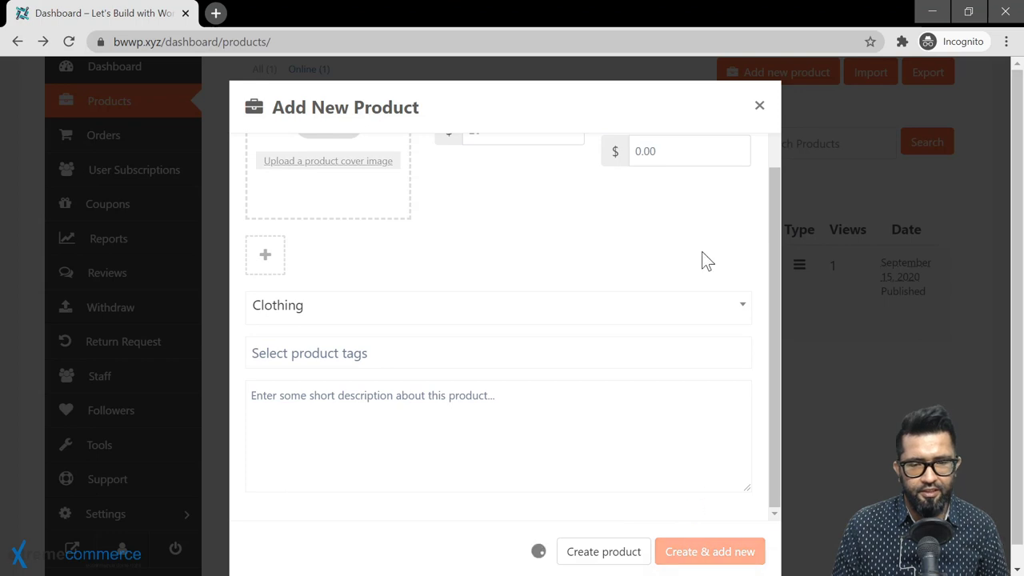
pyautogui.click(760, 107)
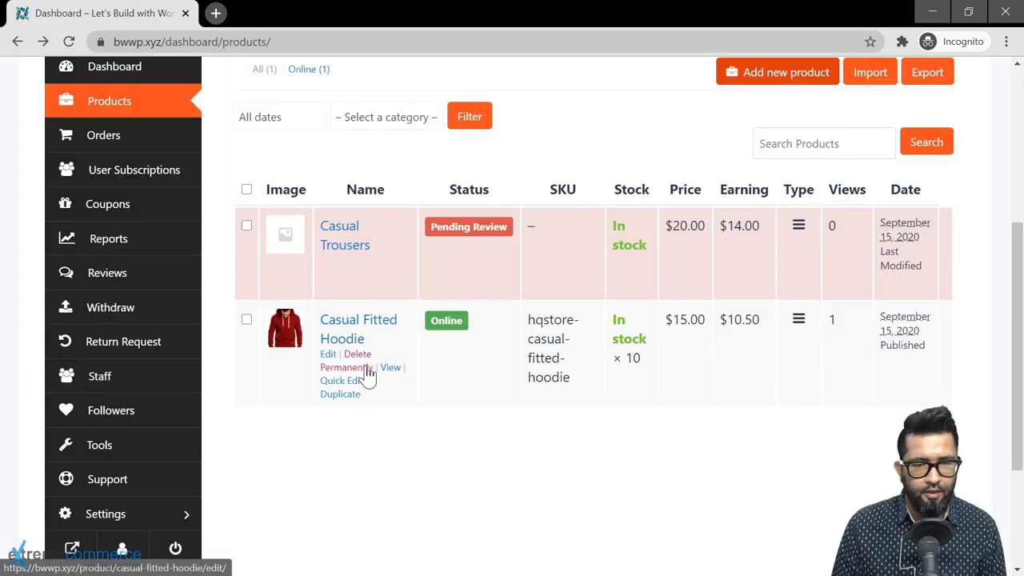
# Open the Casual Trousers product for editing and look over the available product types, keeping it as Simple.
pyautogui.click(328, 262)
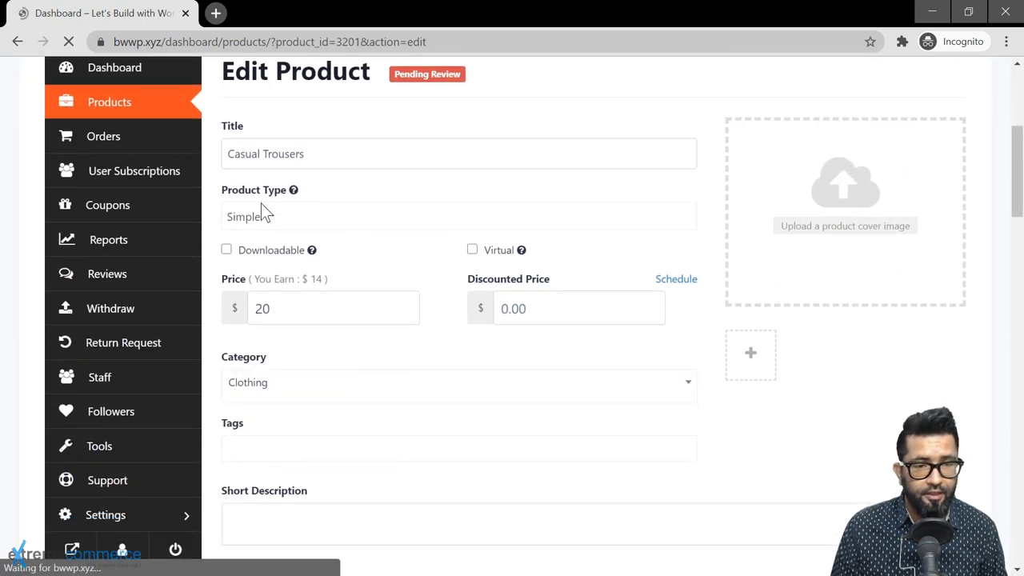
pyautogui.click(354, 220)
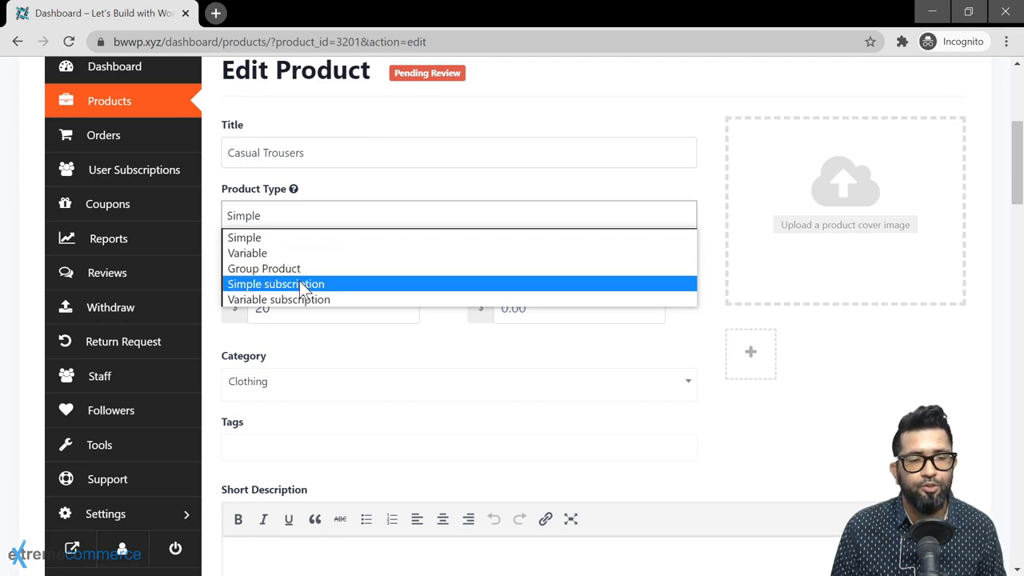
pyautogui.click(329, 200)
# Look through the product's edit form, including inventory, shipping and tax, linked products, attributes, RMA, wholesale and other options.
pyautogui.scroll(-3, 376, 330)
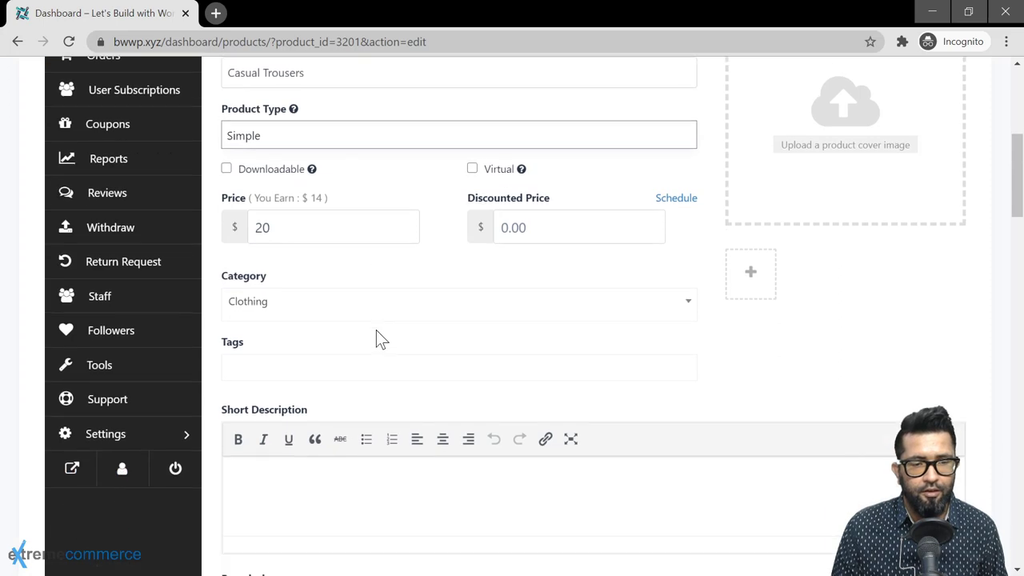
pyautogui.scroll(-6, 376, 330)
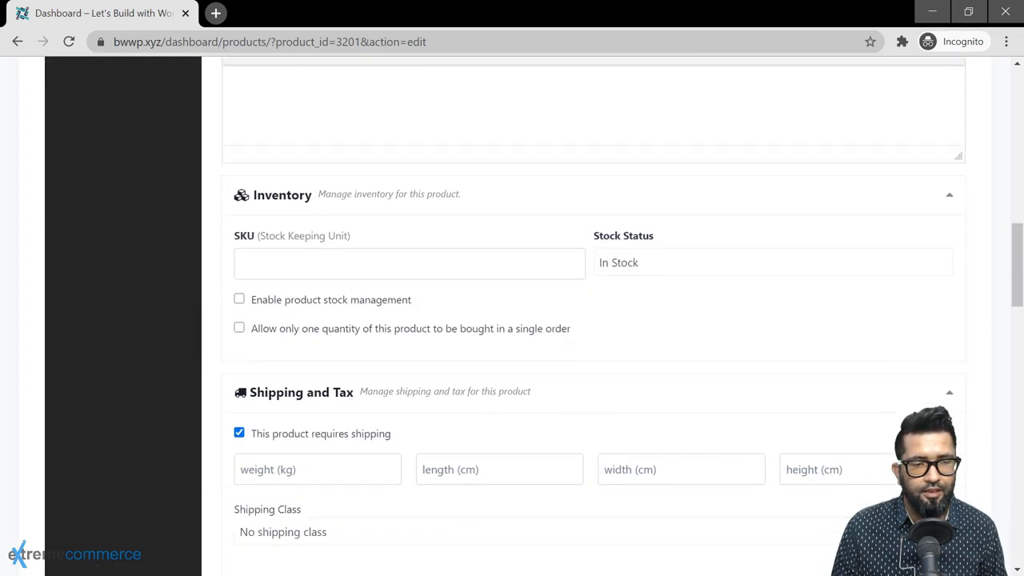
pyautogui.scroll(-4, 380, 341)
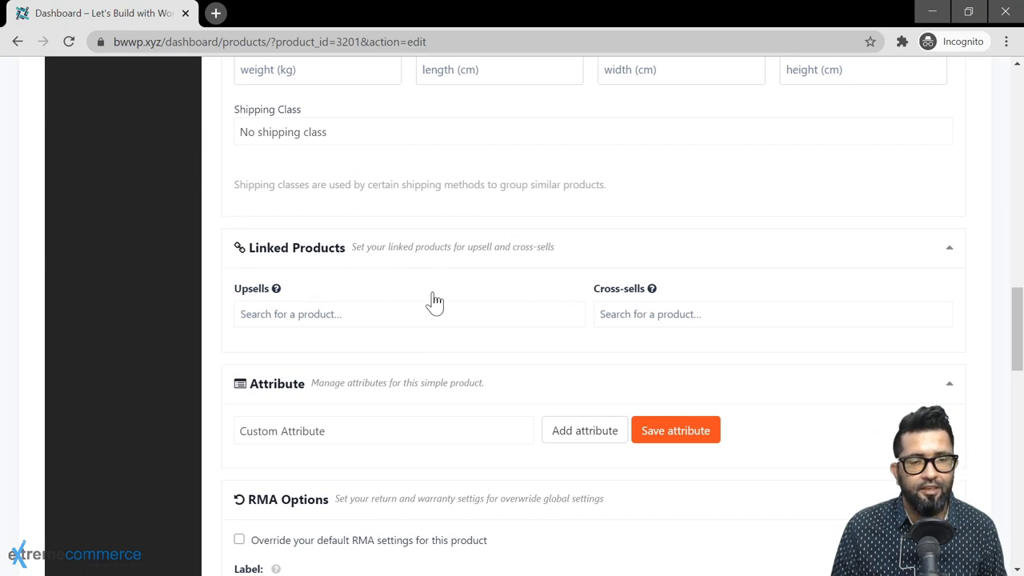
pyautogui.scroll(-3, 487, 344)
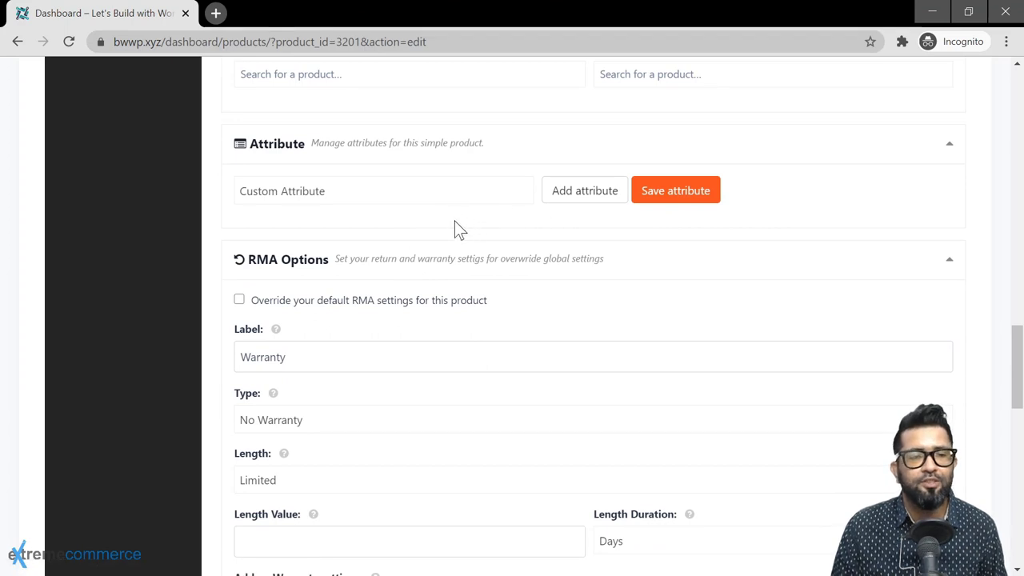
pyautogui.scroll(-2, 452, 226)
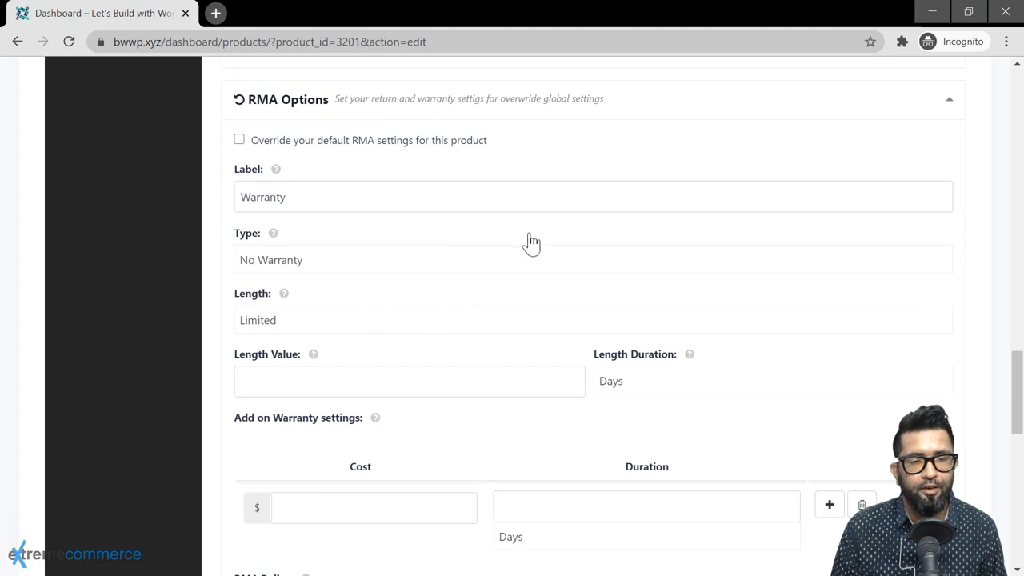
pyautogui.scroll(-6, 531, 243)
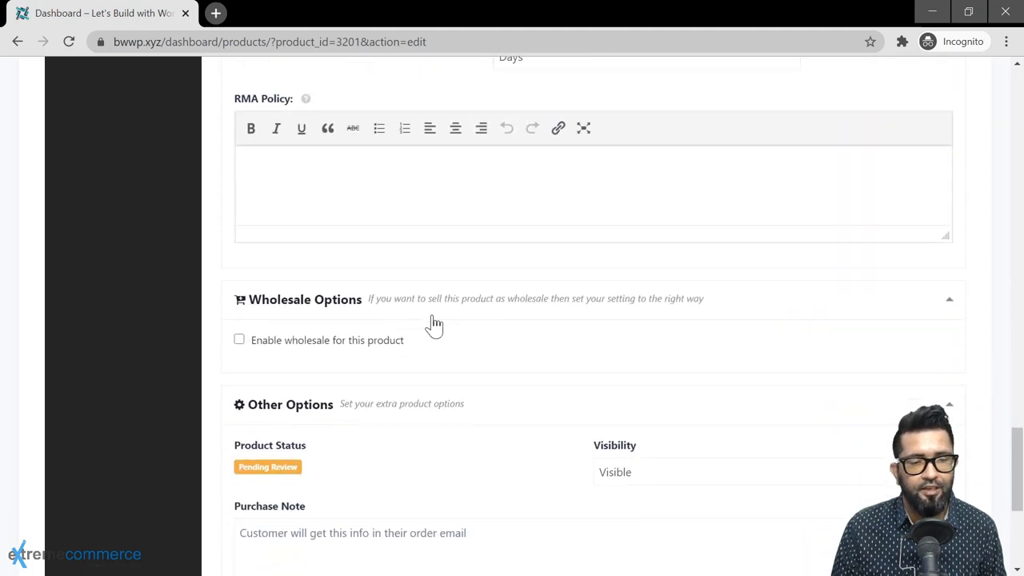
pyautogui.scroll(-3, 435, 324)
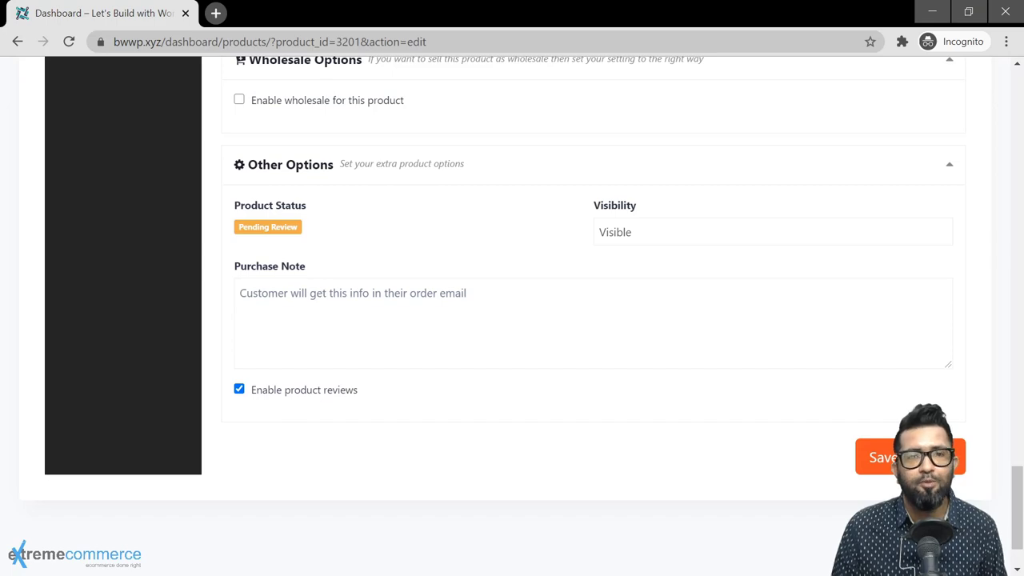
pyautogui.scroll(16, 486, 361)
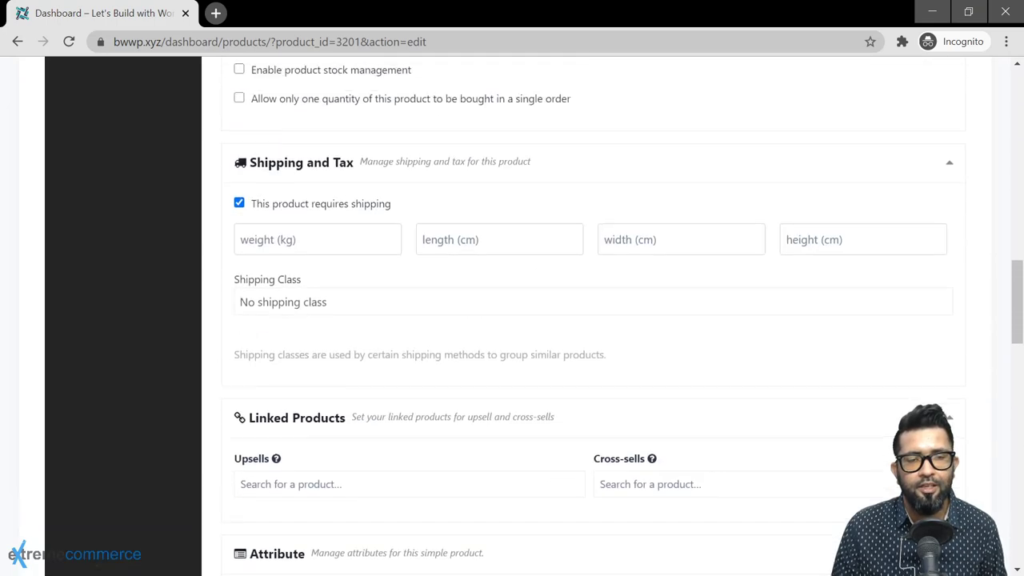
pyautogui.scroll(5, 592, 320)
pyautogui.scroll(7, 487, 333)
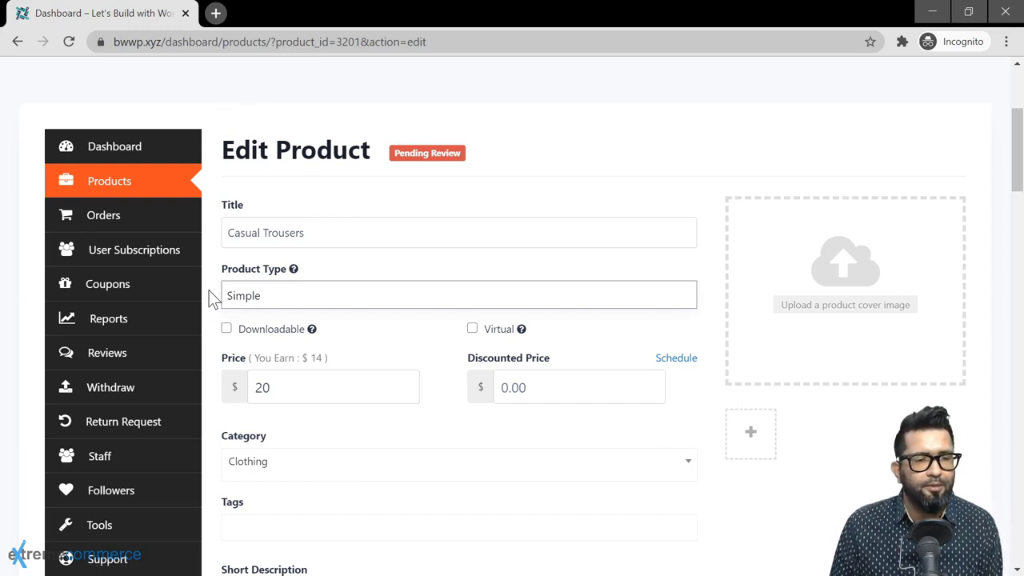
pyautogui.scroll(-6, 209, 285)
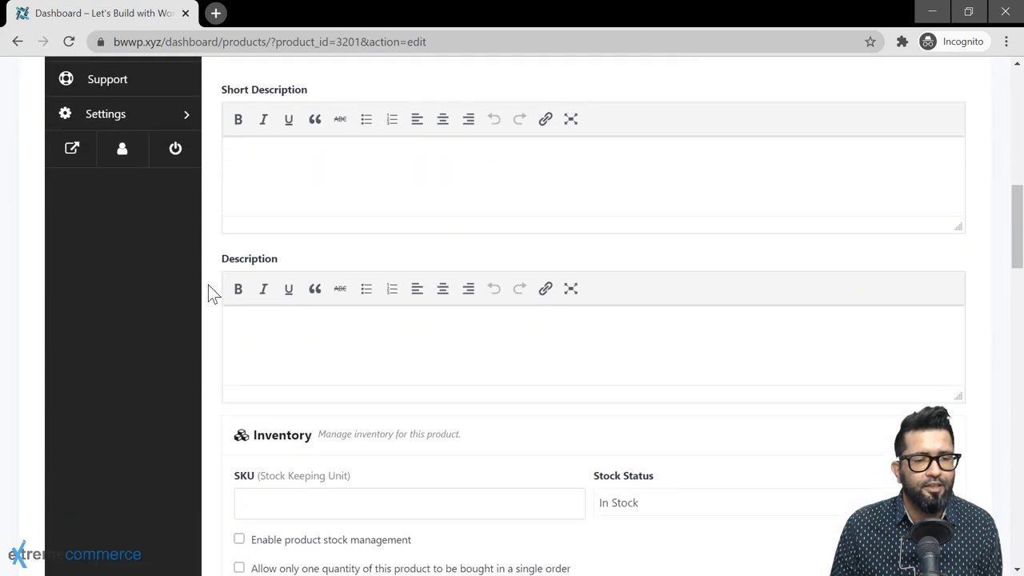
pyautogui.scroll(4, 208, 287)
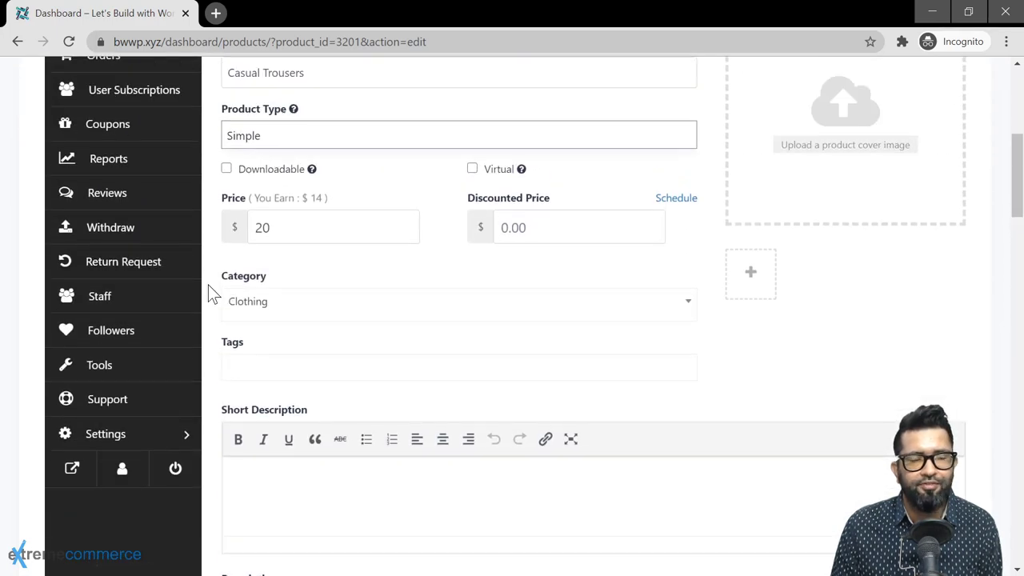